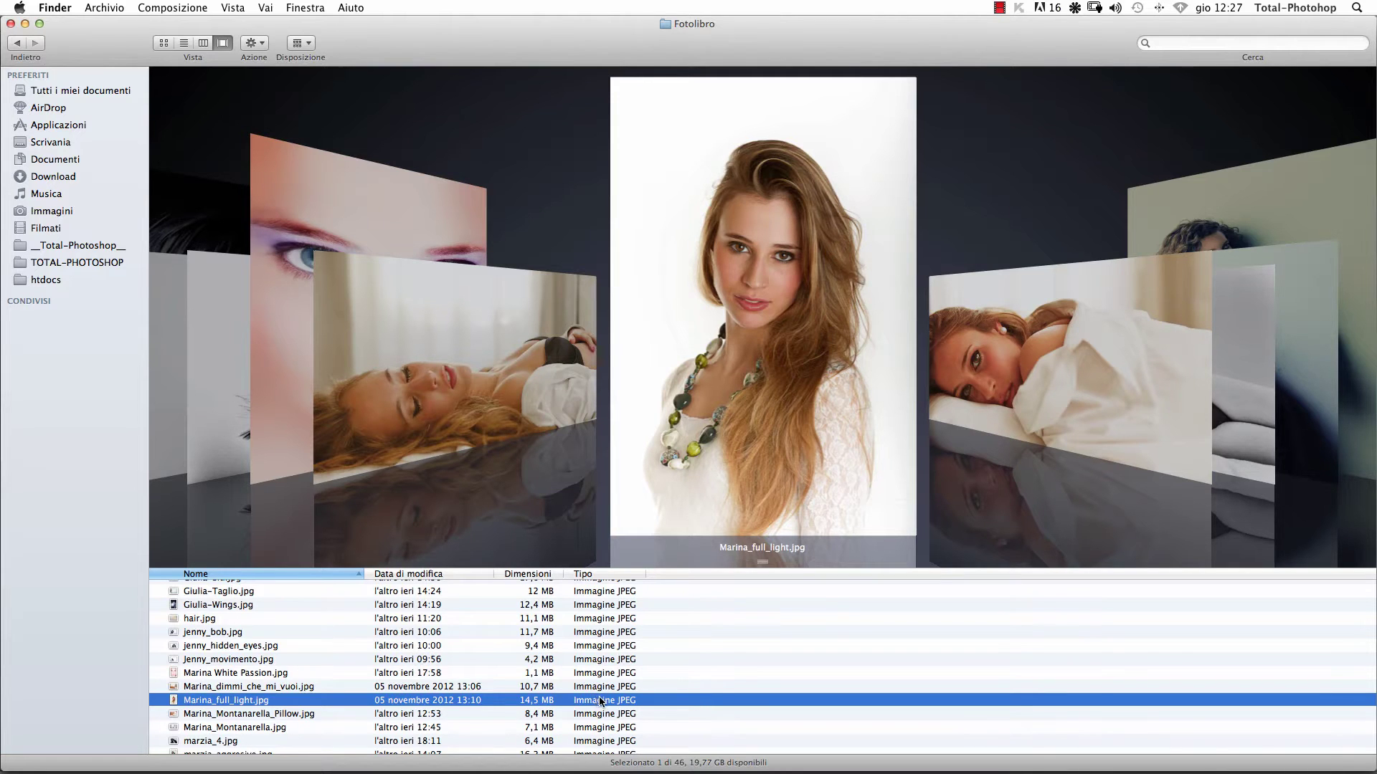
{"action": "key", "text": "Up"}
{"action": "key", "text": "Up"}
{"action": "key", "text": "Up"}
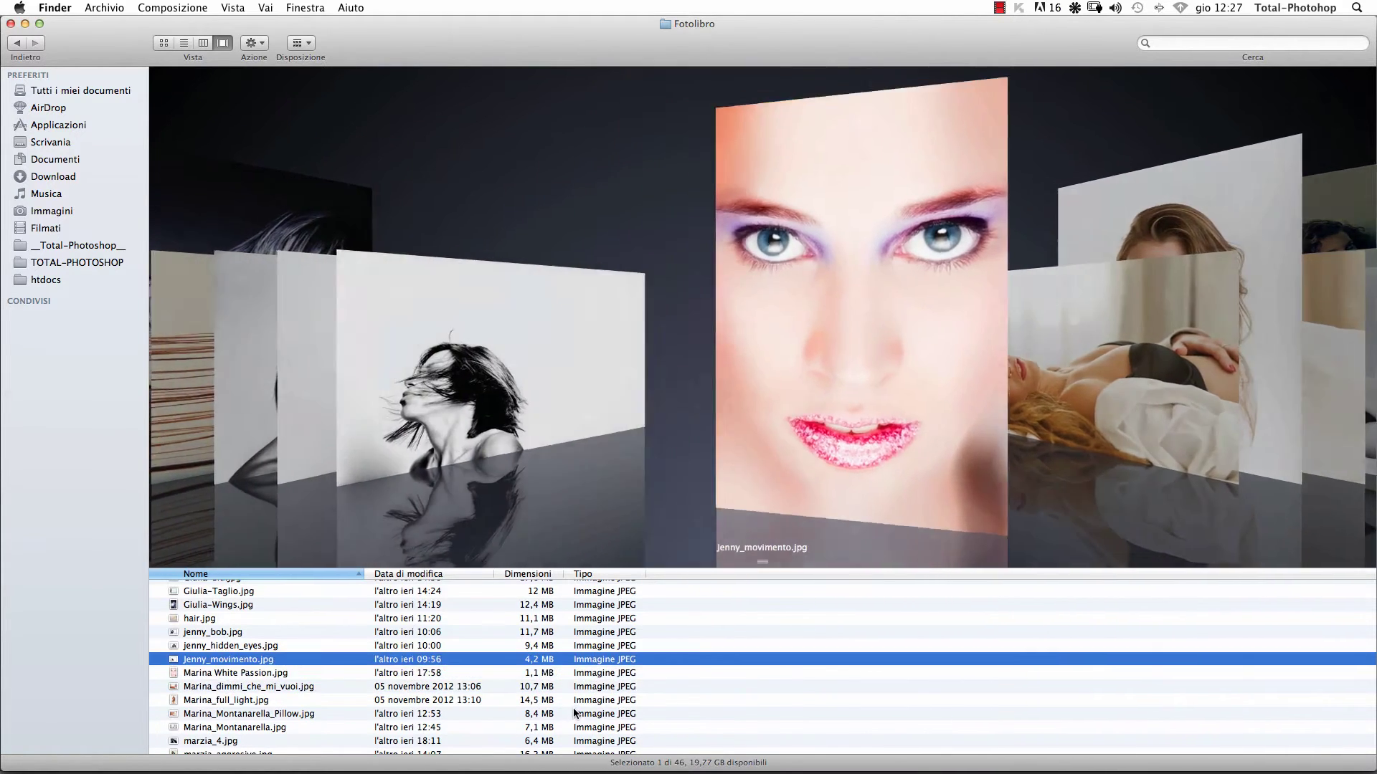
{"action": "key", "text": "Up"}
{"action": "key", "text": "Up"}
{"action": "key", "text": "Up"}
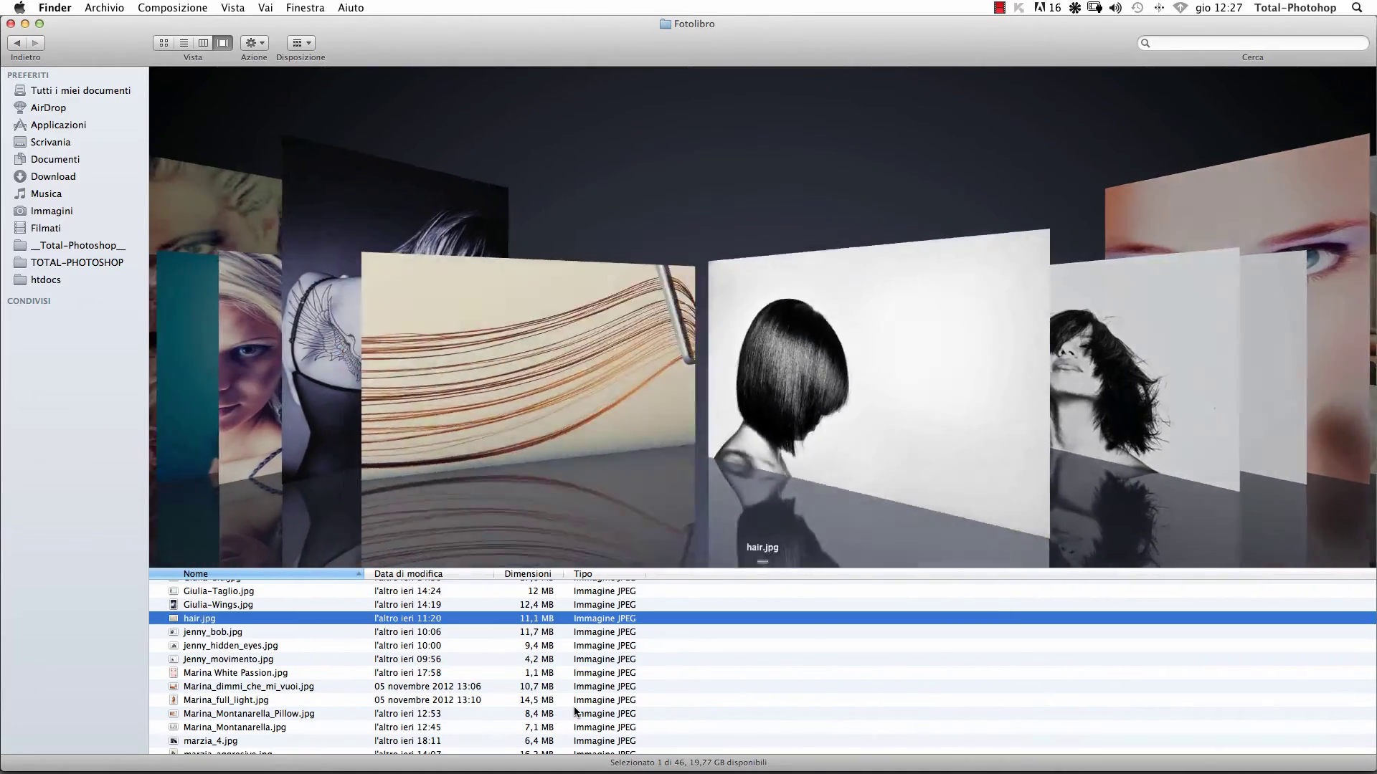
{"action": "key", "text": "Up"}
{"action": "key", "text": "Up"}
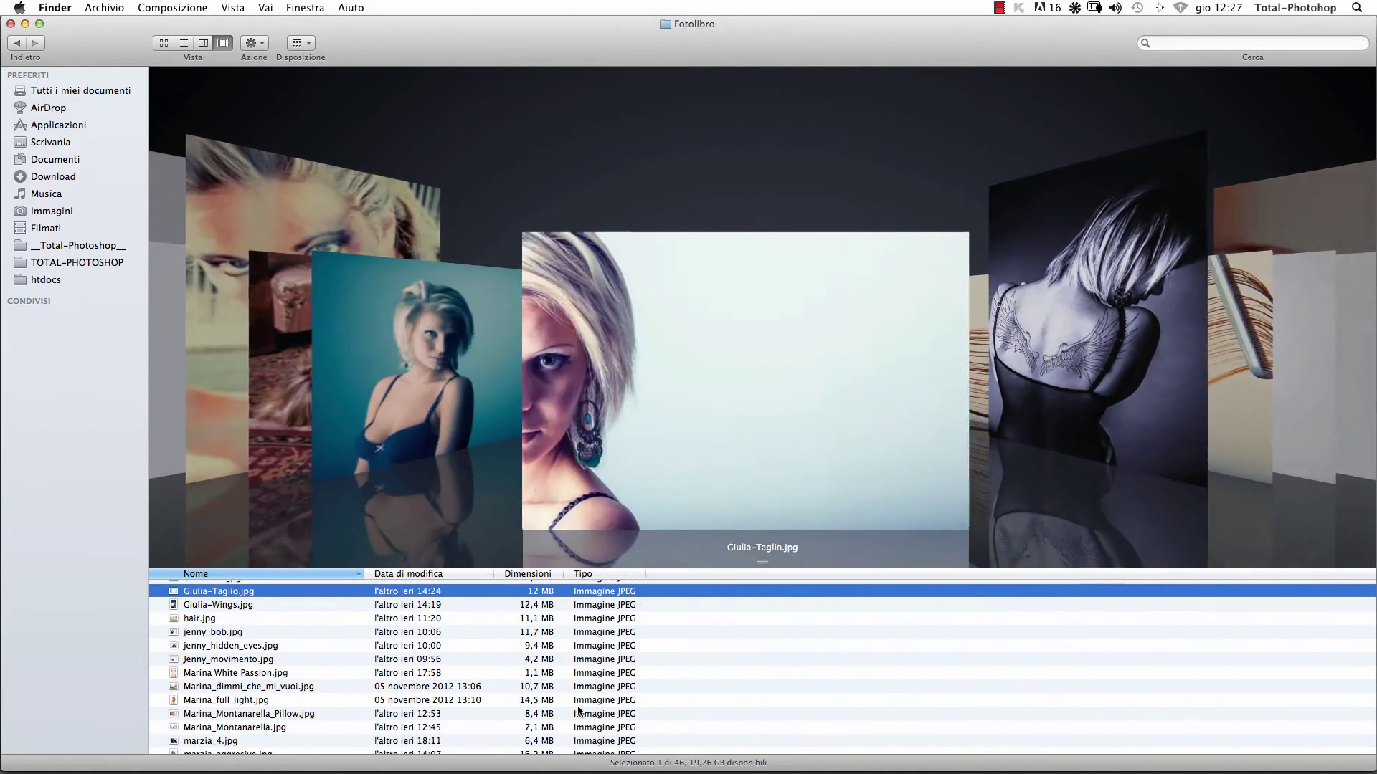
{"action": "key", "text": "Up"}
{"action": "key", "text": "Up"}
{"action": "key", "text": "Up"}
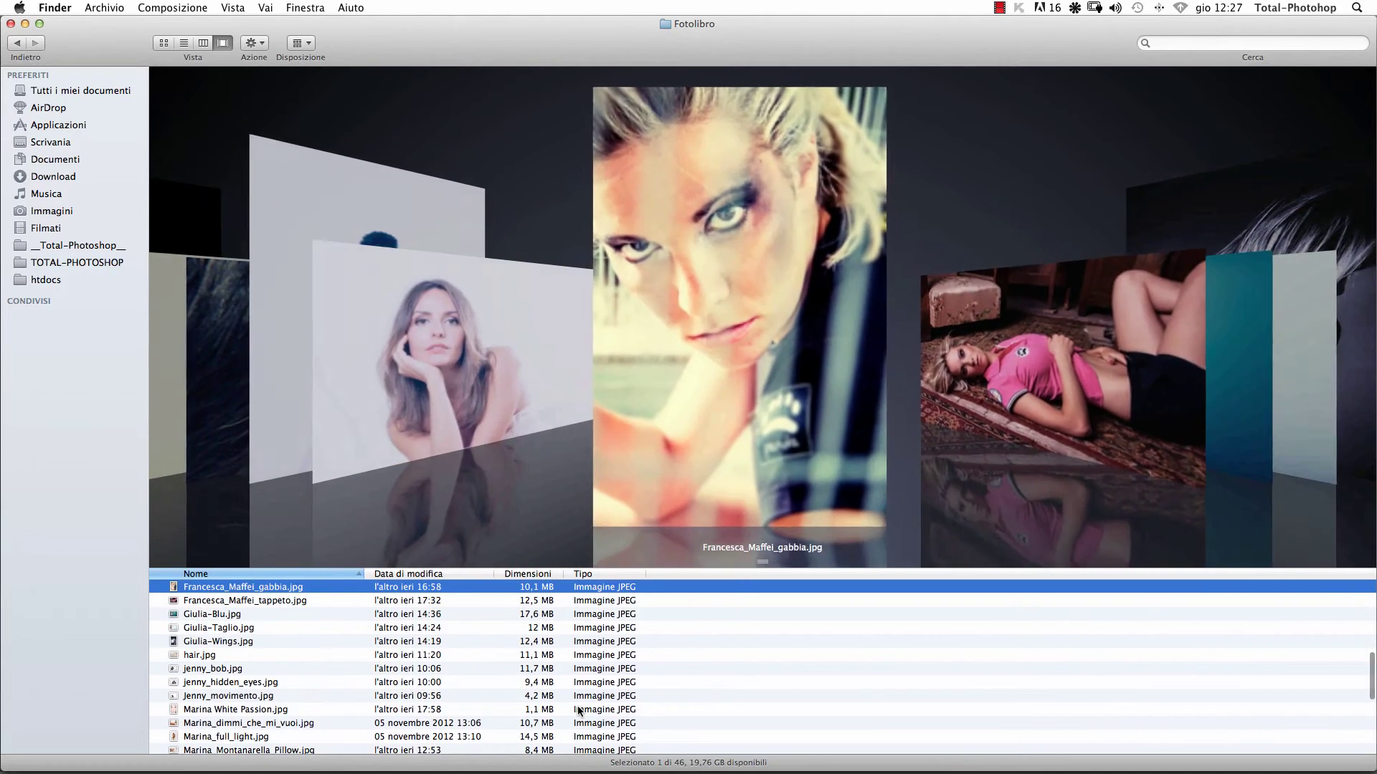
{"action": "key", "text": "Up"}
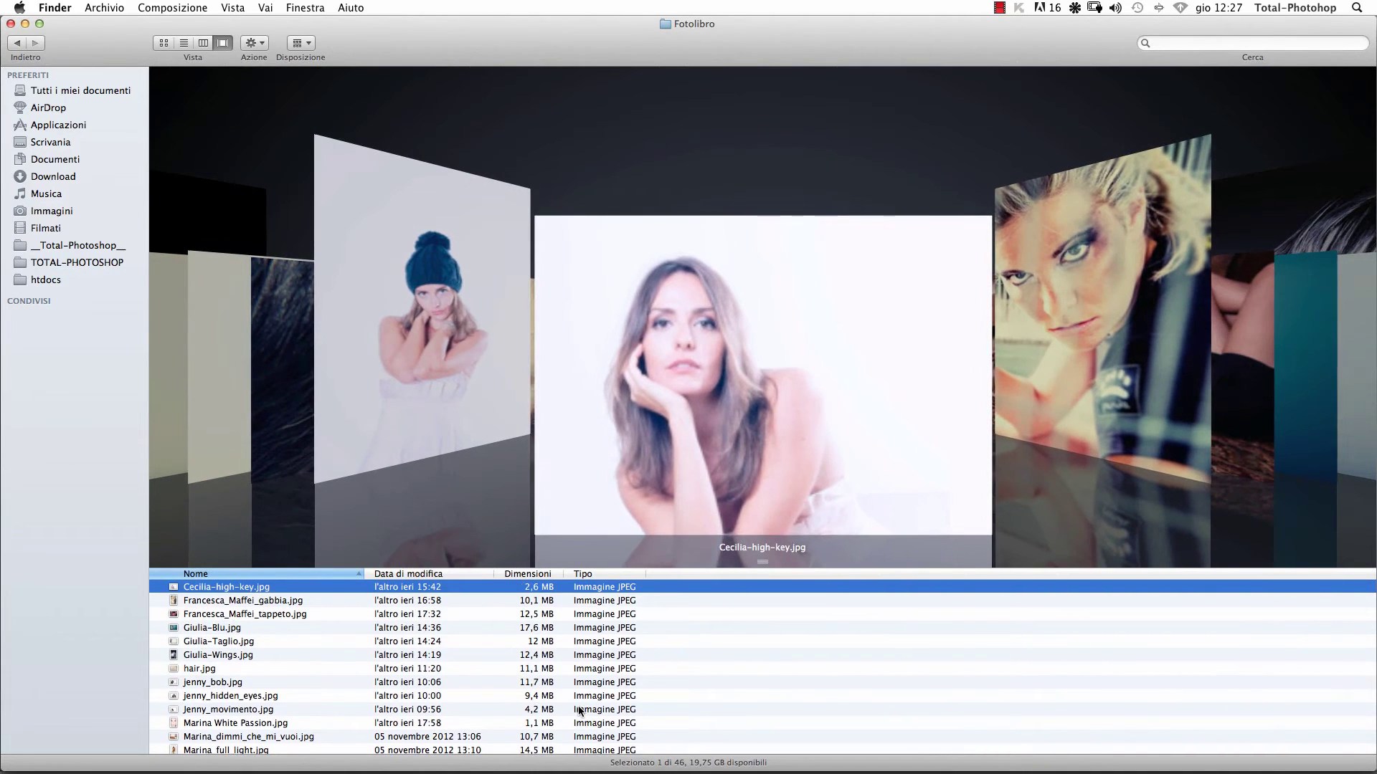
{"action": "key", "text": "Up"}
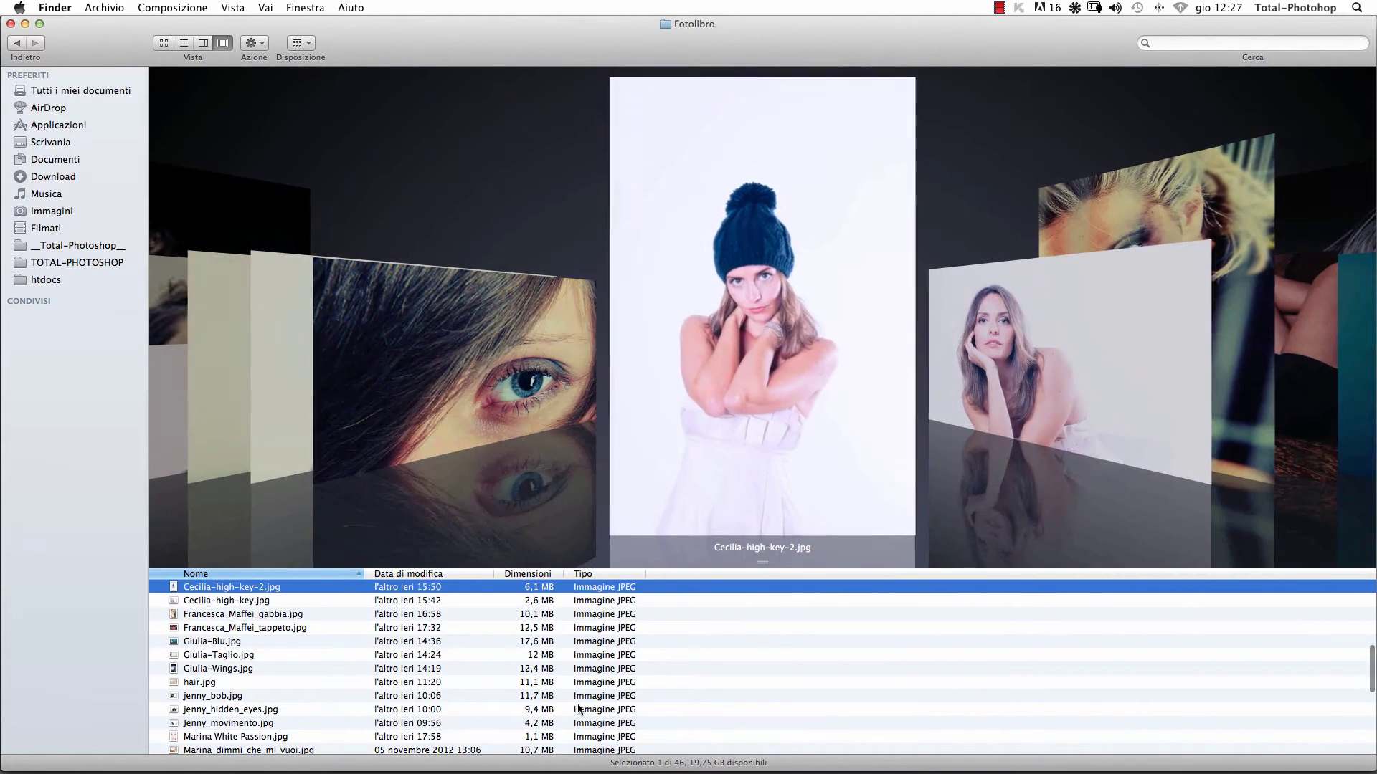
{"action": "key", "text": "Up"}
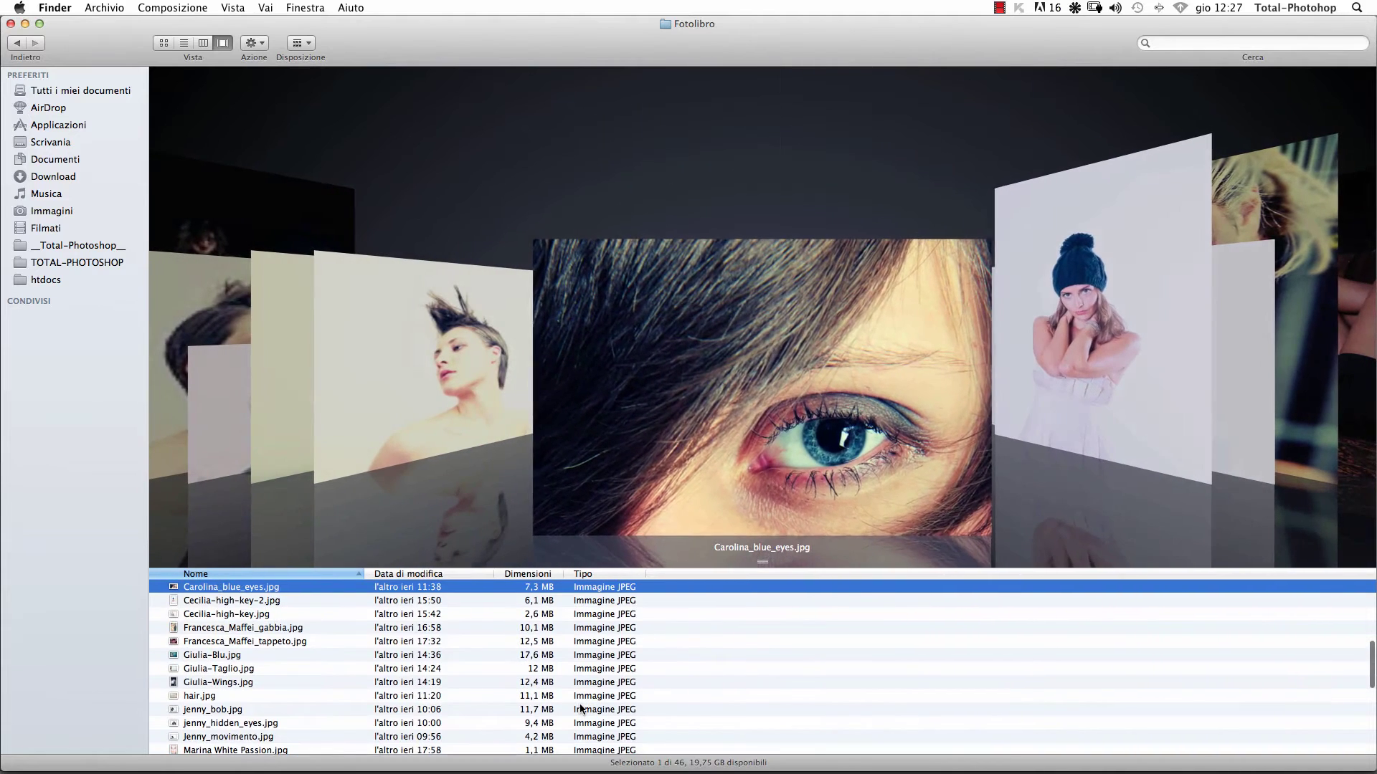
{"action": "key", "text": "Up"}
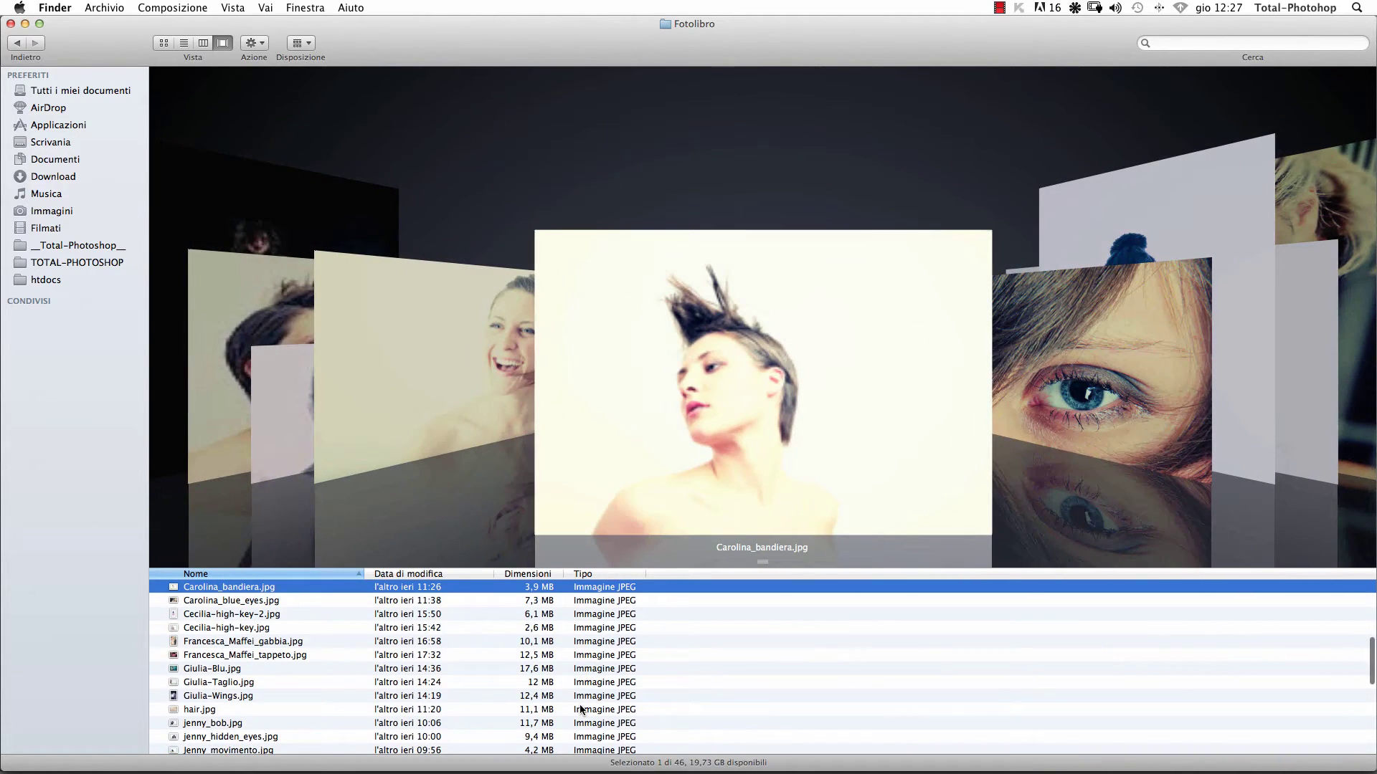
{"action": "key", "text": "Up"}
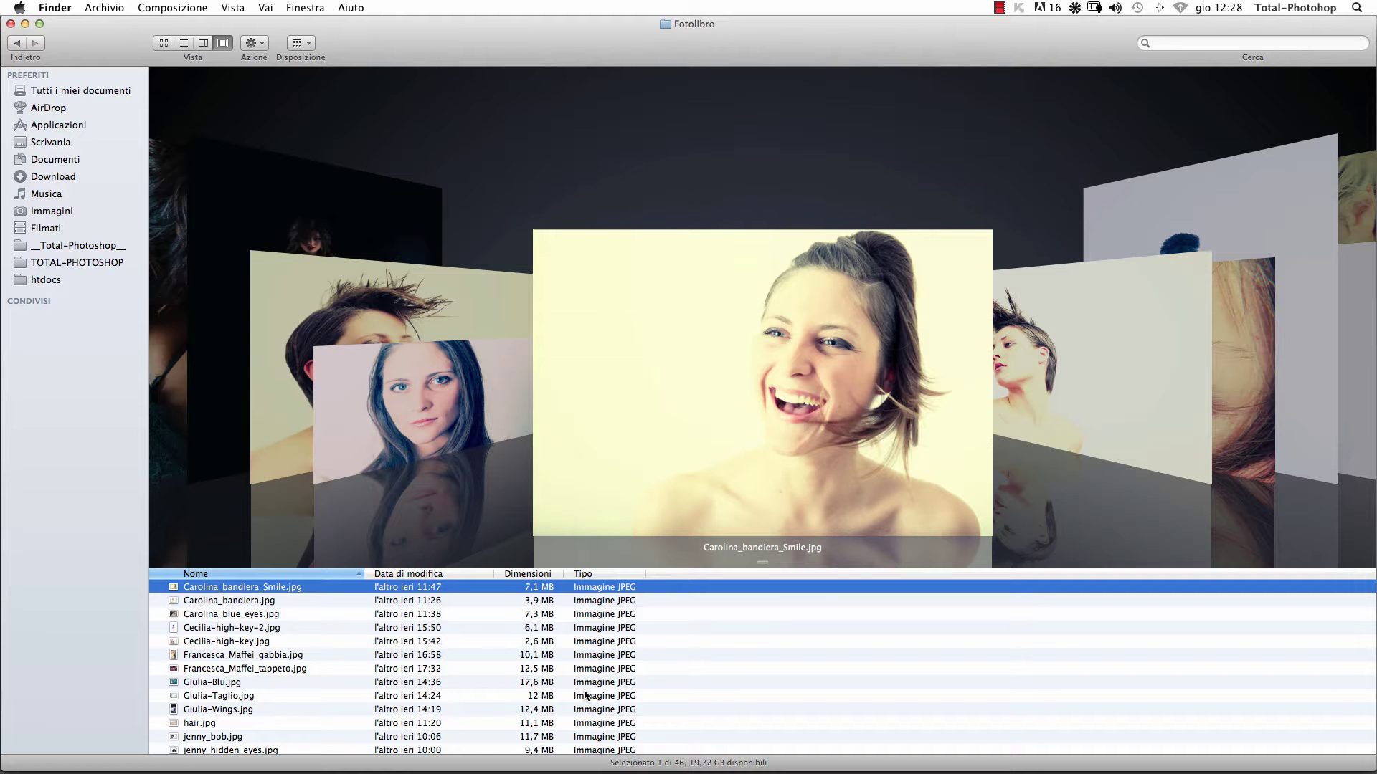
{"action": "key", "text": "Up"}
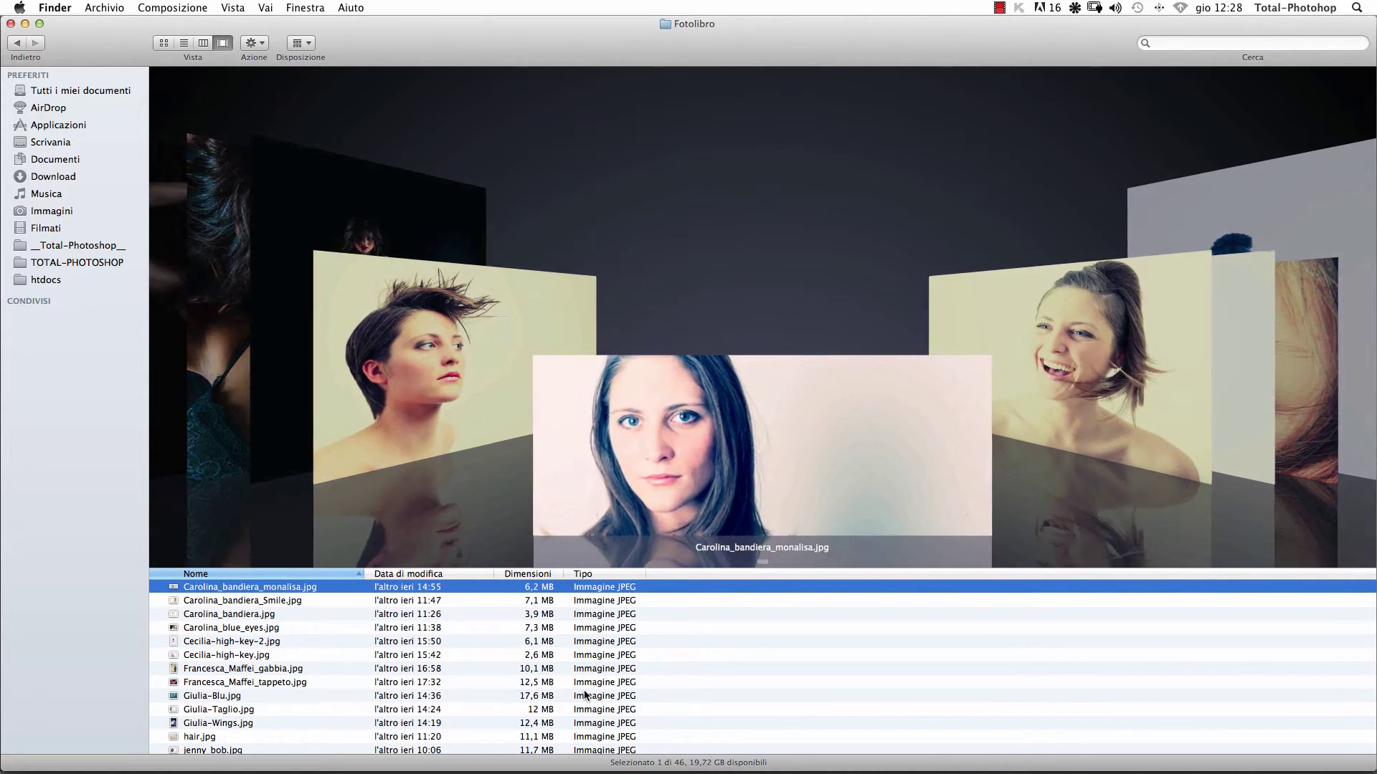
{"action": "key", "text": "Up"}
{"action": "key", "text": "Up"}
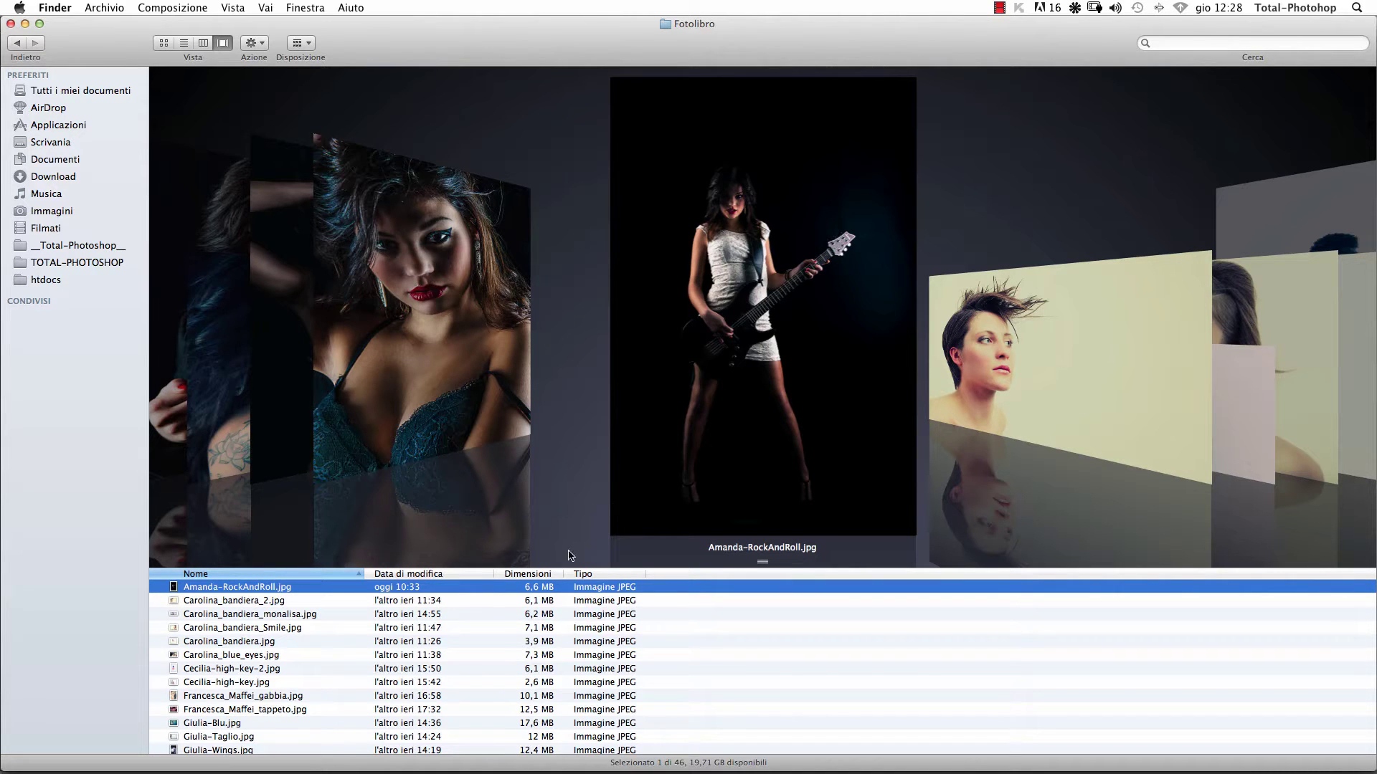
{"action": "left_click_drag", "start_coordinate": [761, 563], "coordinate": [761, 510]}
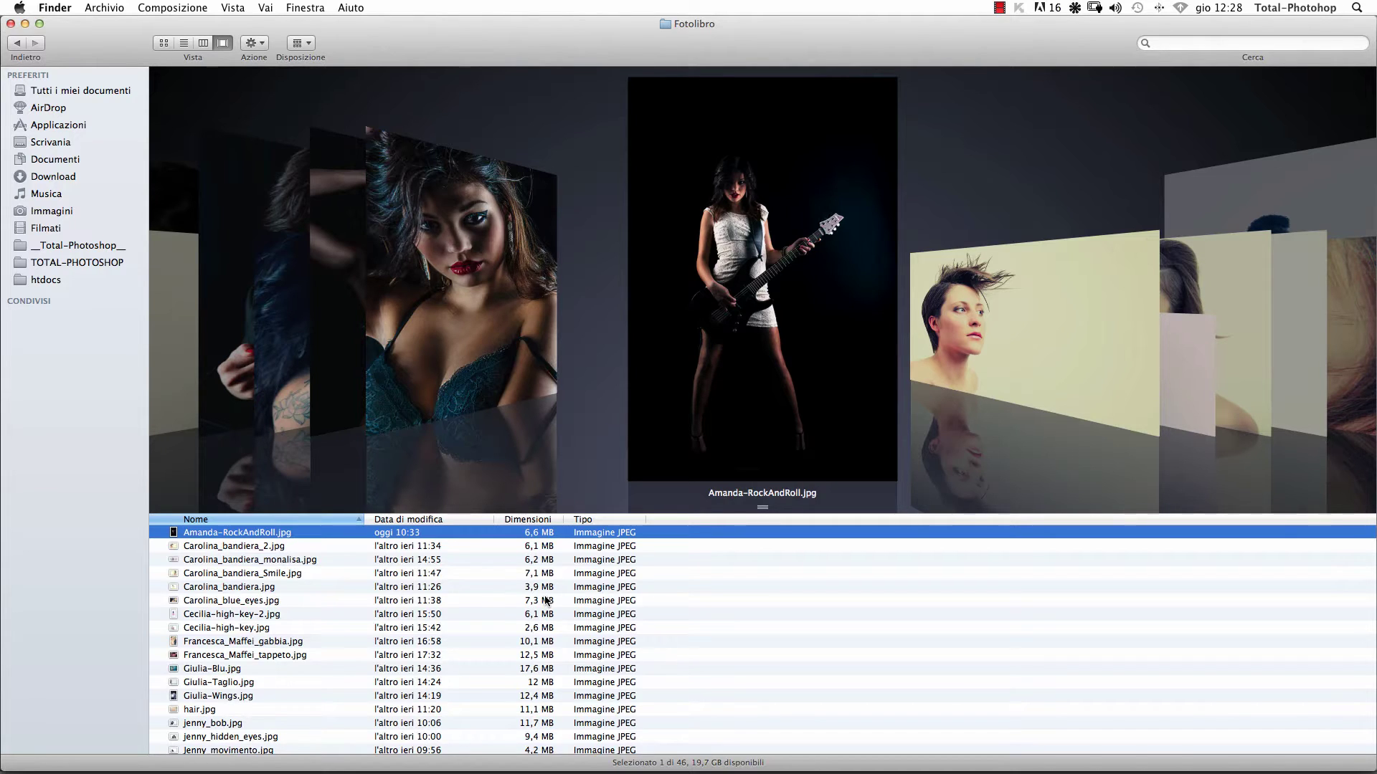
{"action": "key", "text": "Up"}
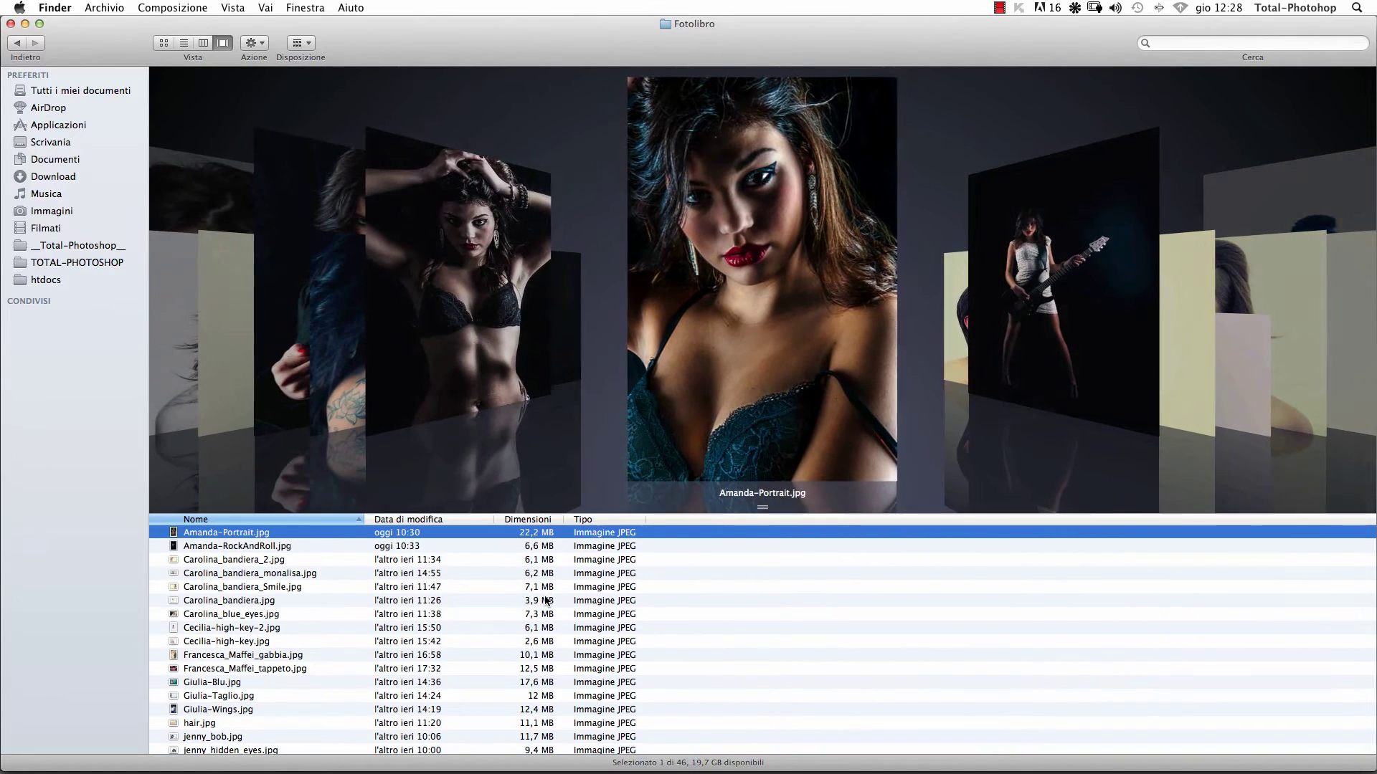
{"action": "key", "text": "Up"}
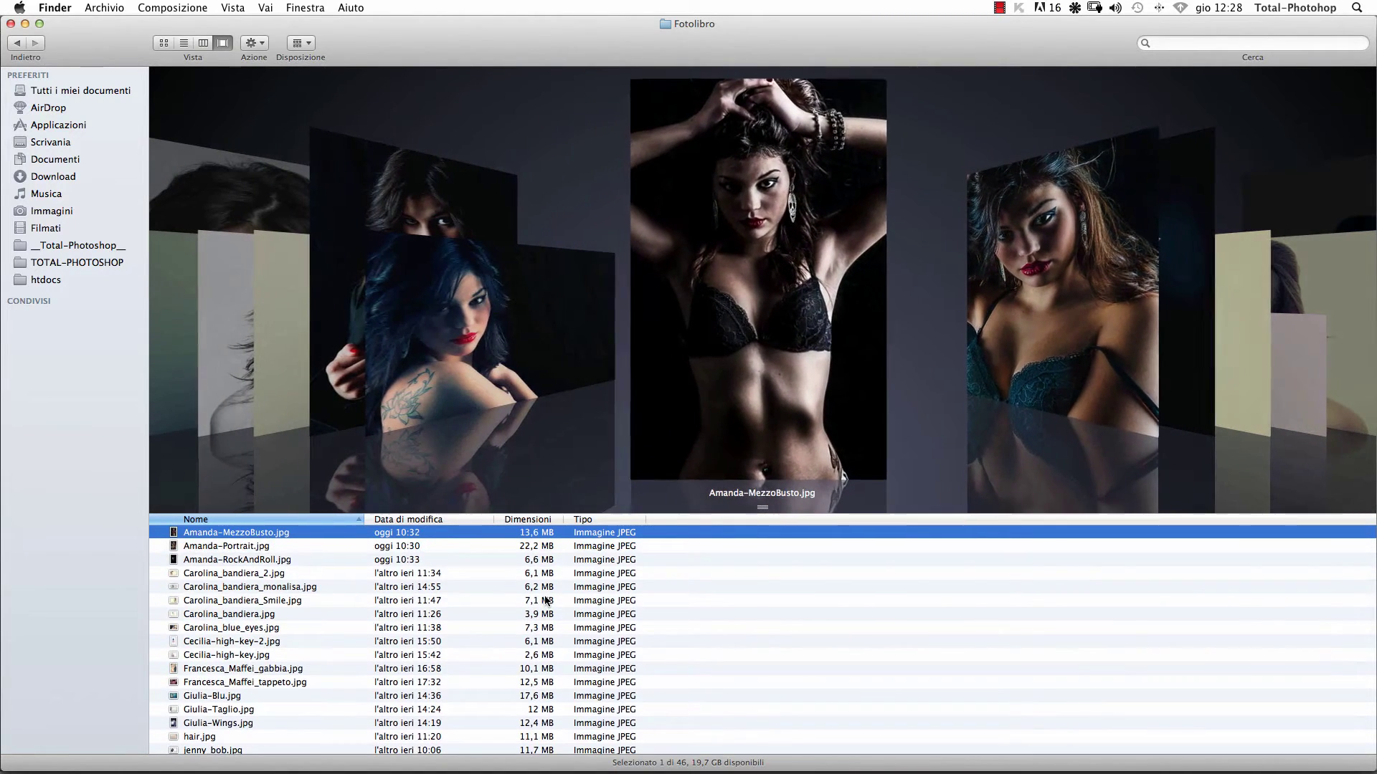
{"action": "key", "text": "Up"}
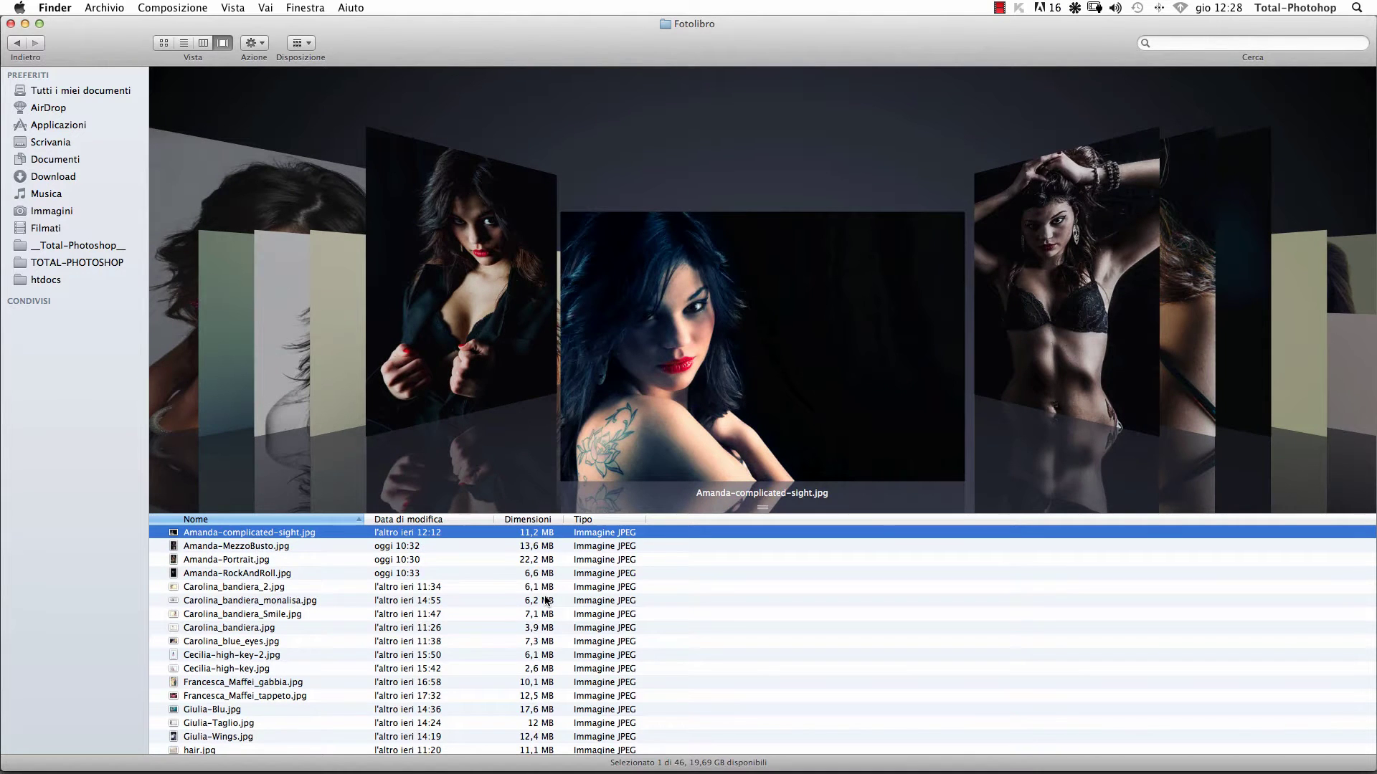
{"action": "key", "text": "Up"}
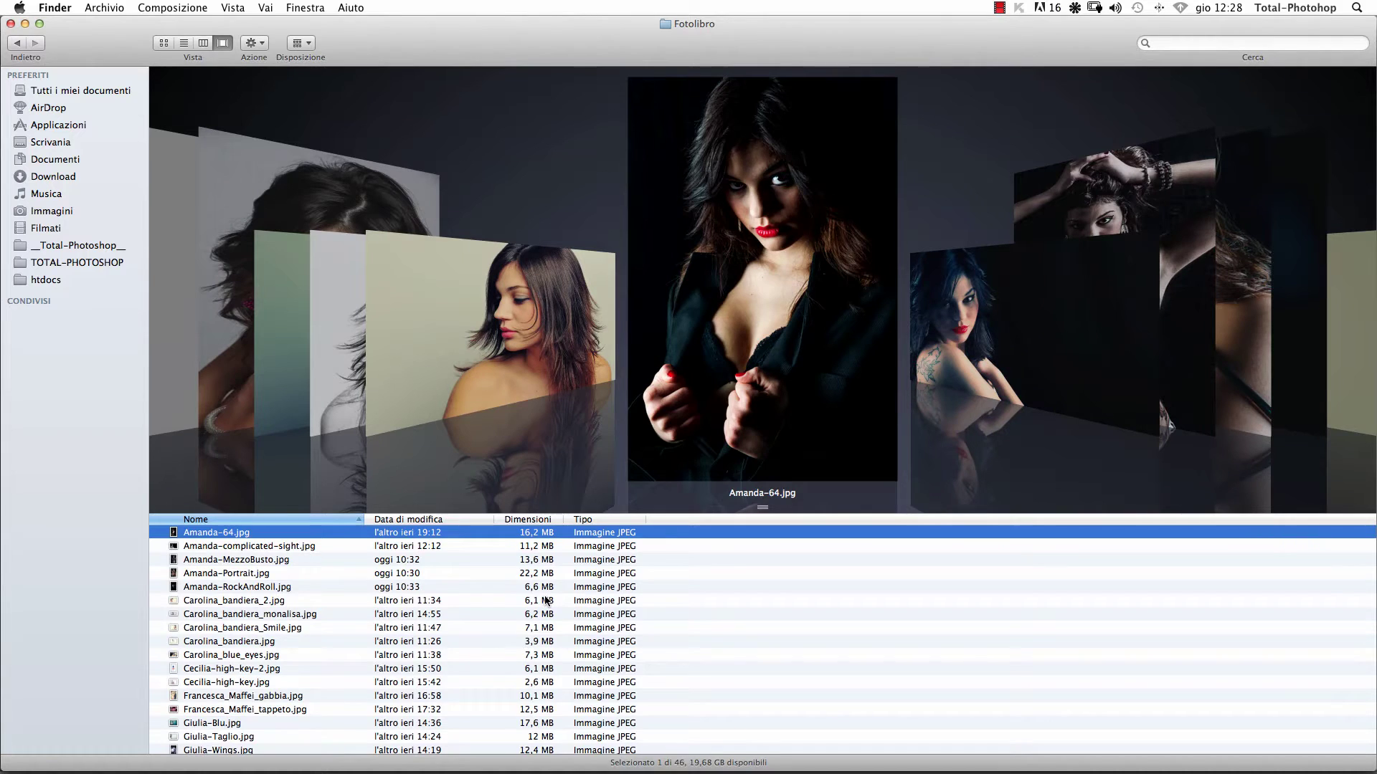
{"action": "key", "text": "Up"}
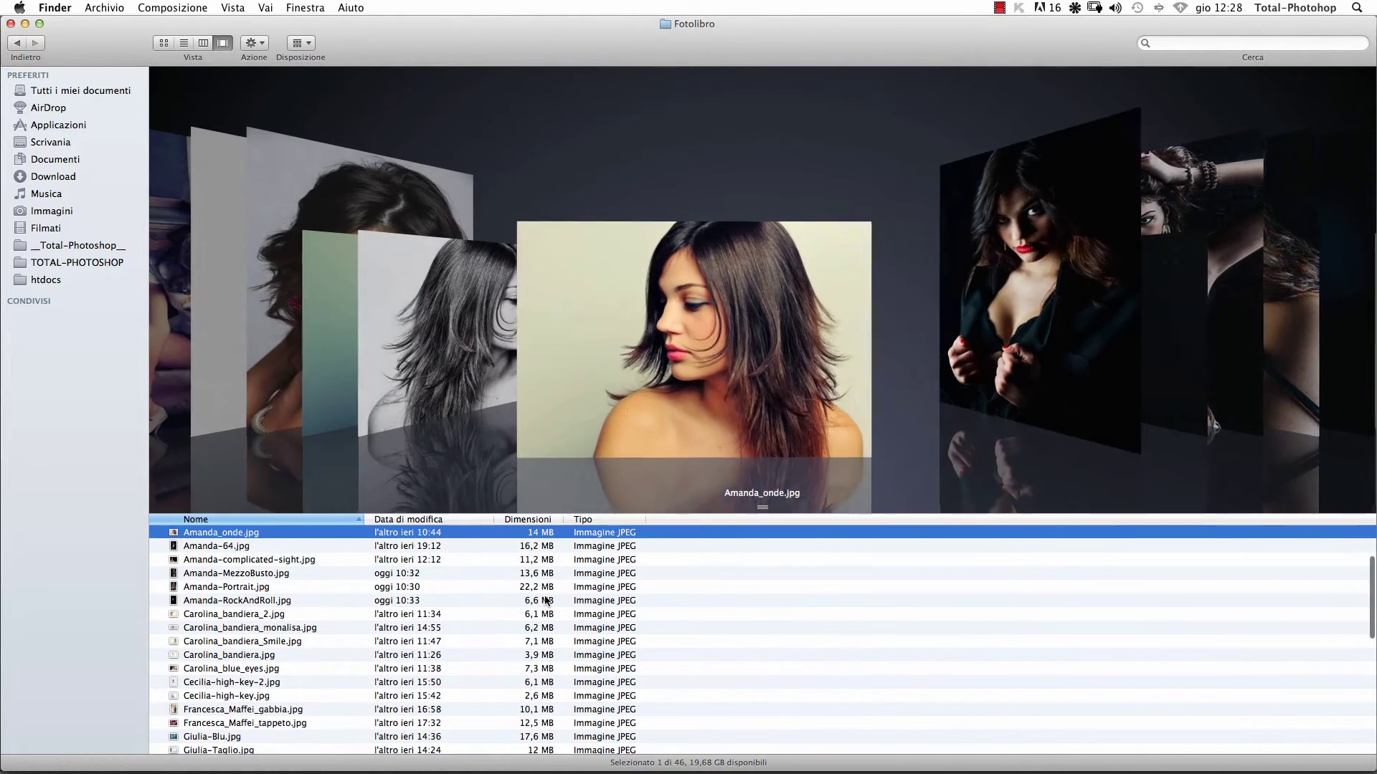
{"action": "key", "text": "Up"}
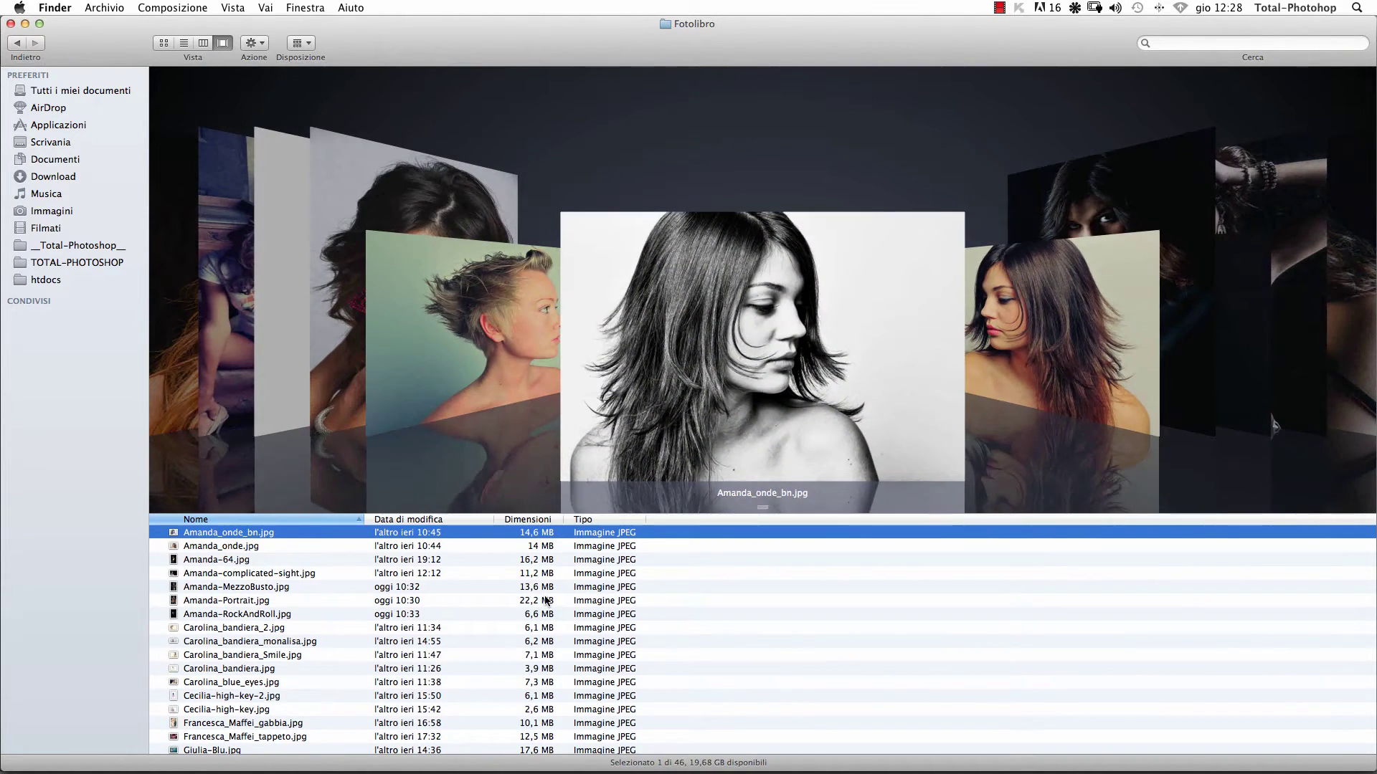
{"action": "key", "text": "Up"}
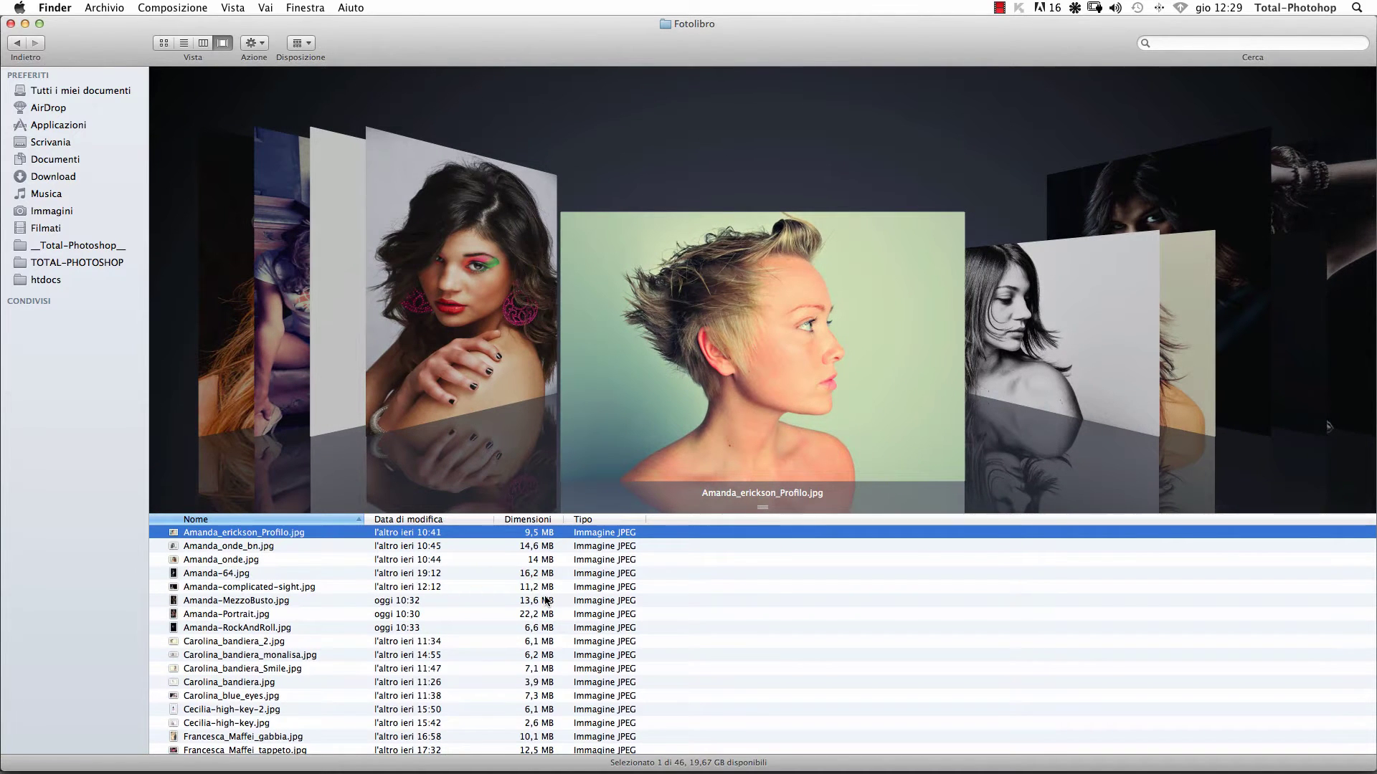
{"action": "key", "text": "Up"}
{"action": "key", "text": "Up"}
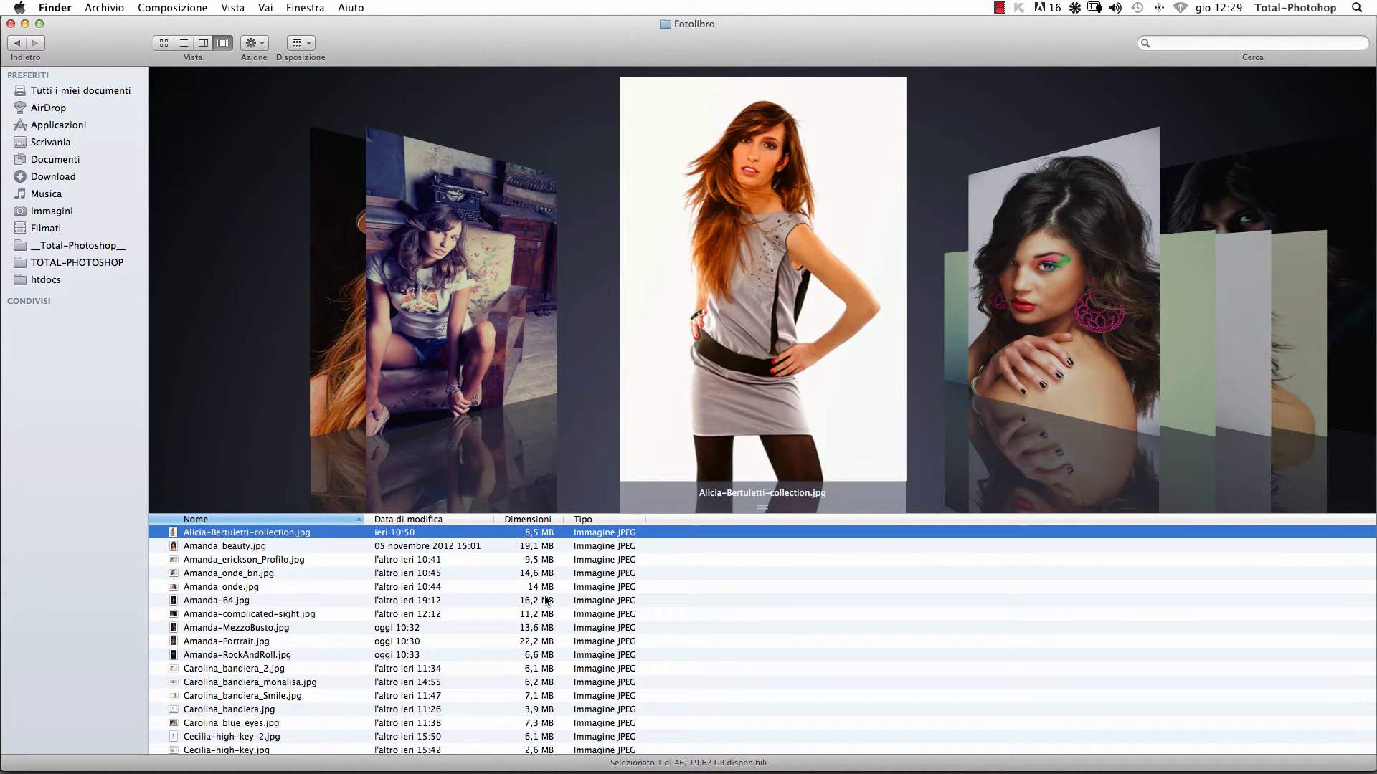
{"action": "key", "text": "Up"}
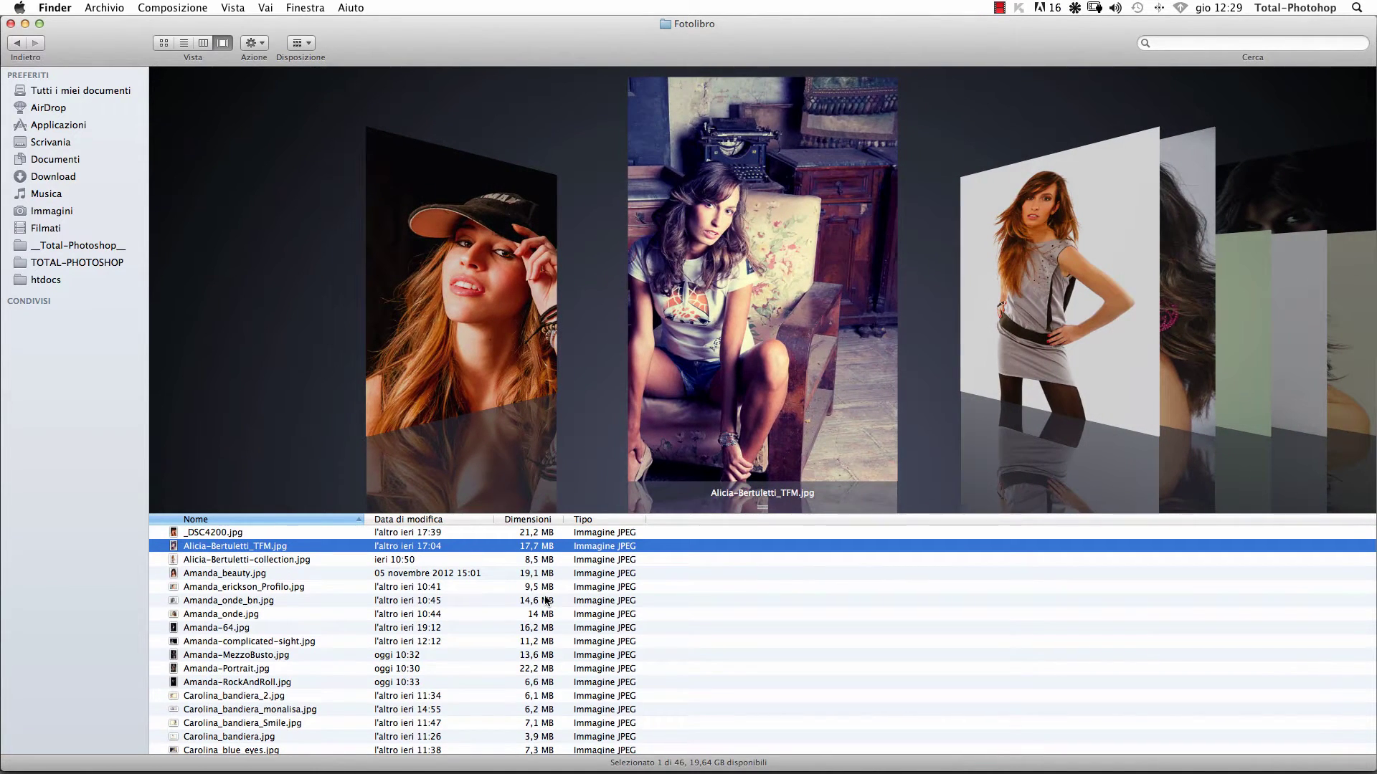
{"action": "mouse_move", "coordinate": [762, 507]}
{"action": "left_mouse_down"}
{"action": "mouse_move", "coordinate": [757, 551]}
{"action": "mouse_move", "coordinate": [762, 524]}
{"action": "left_mouse_up"}
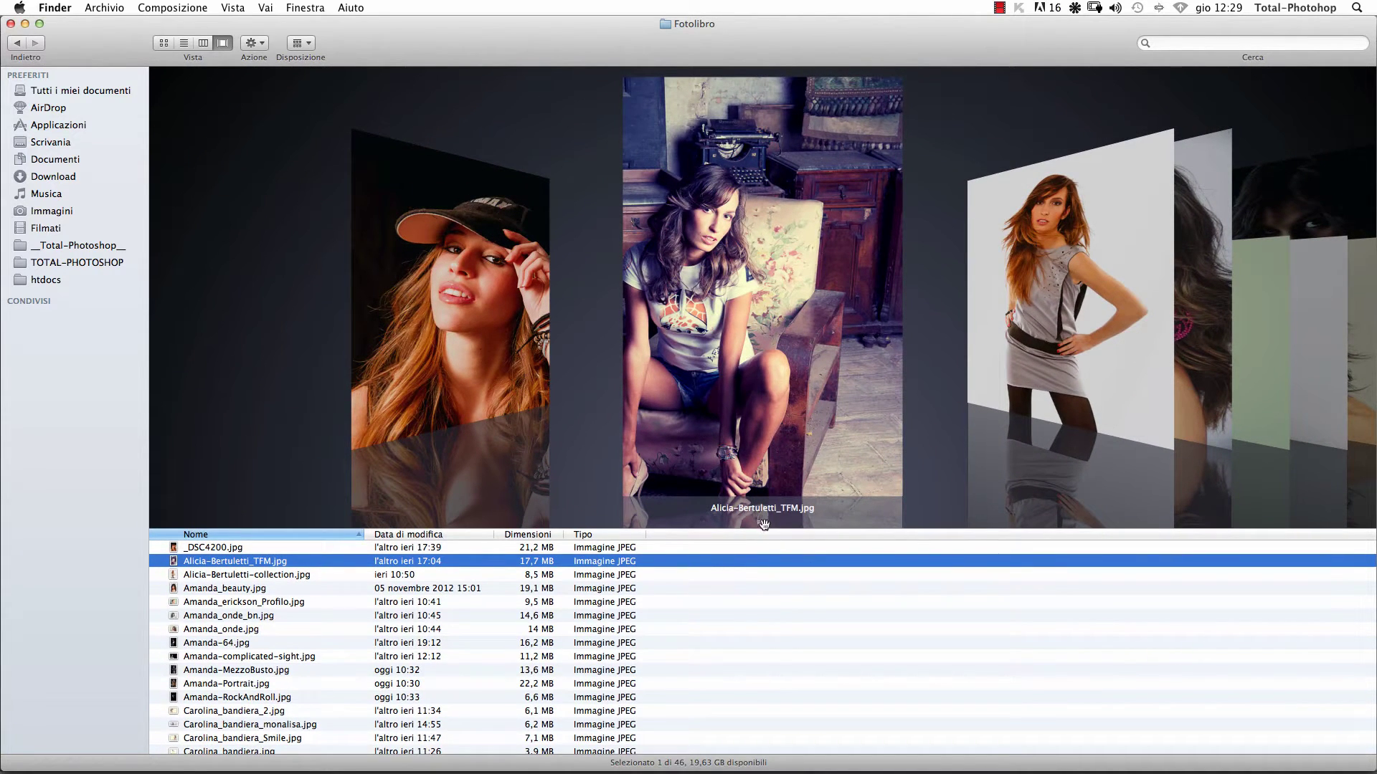
{"action": "left_click_drag", "start_coordinate": [763, 525], "coordinate": [751, 548]}
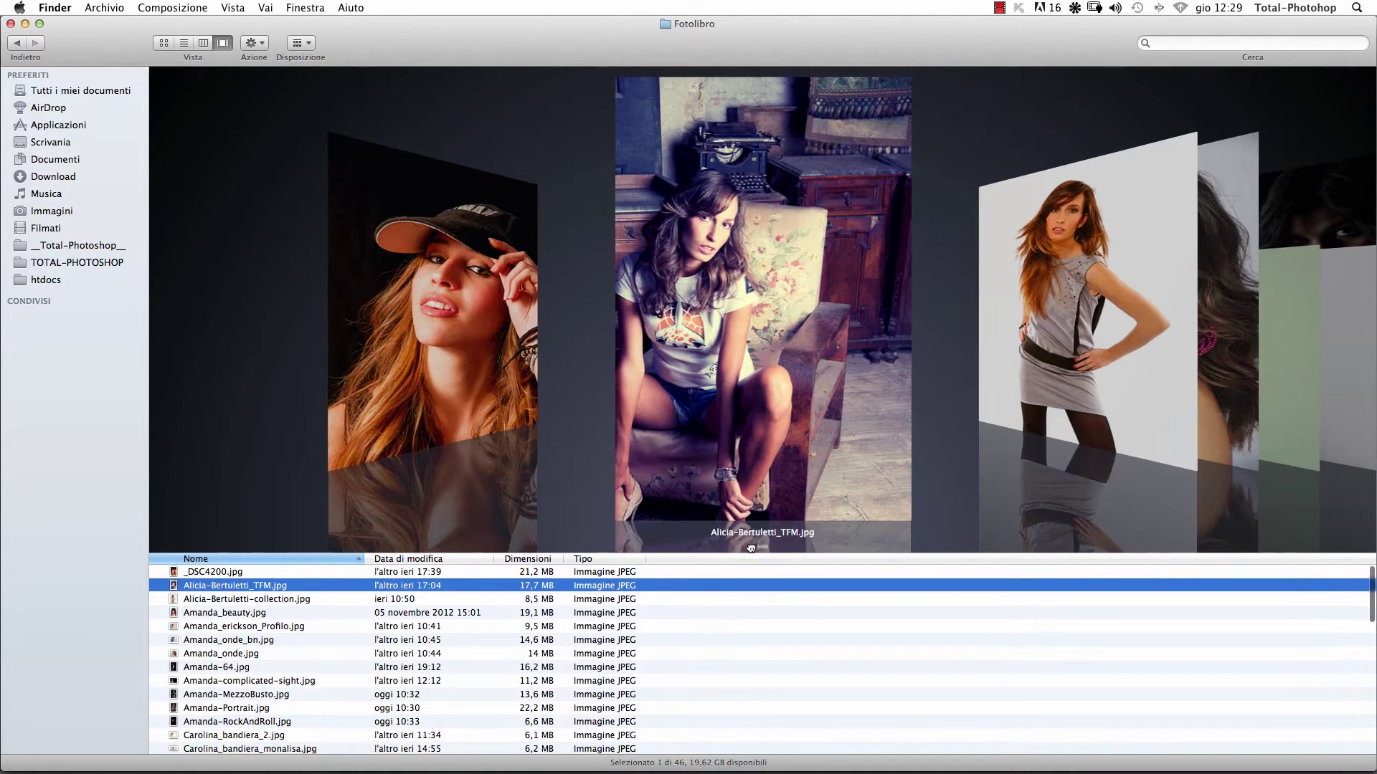
{"action": "left_click", "coordinate": [530, 573]}
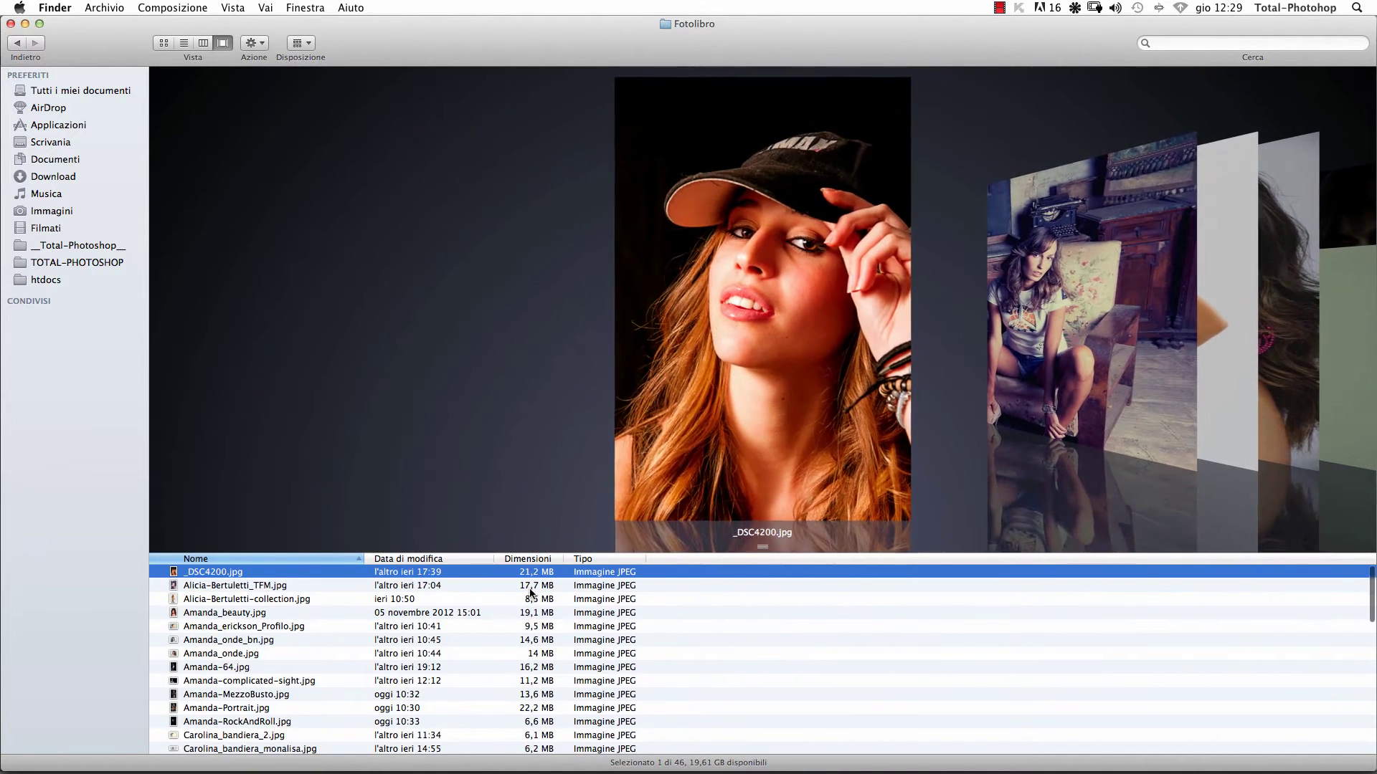
{"action": "left_click", "coordinate": [531, 586]}
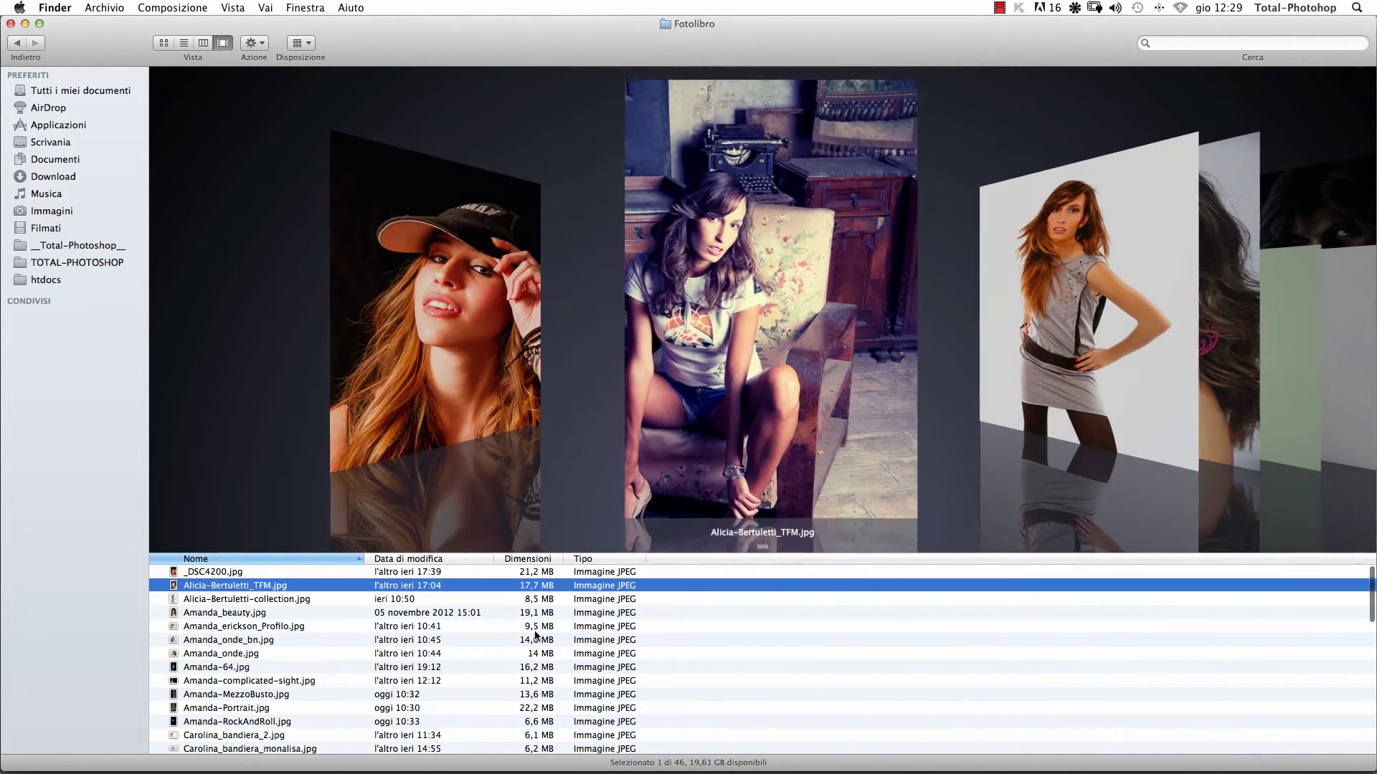
{"action": "left_click", "coordinate": [532, 600]}
{"action": "left_click", "coordinate": [532, 613]}
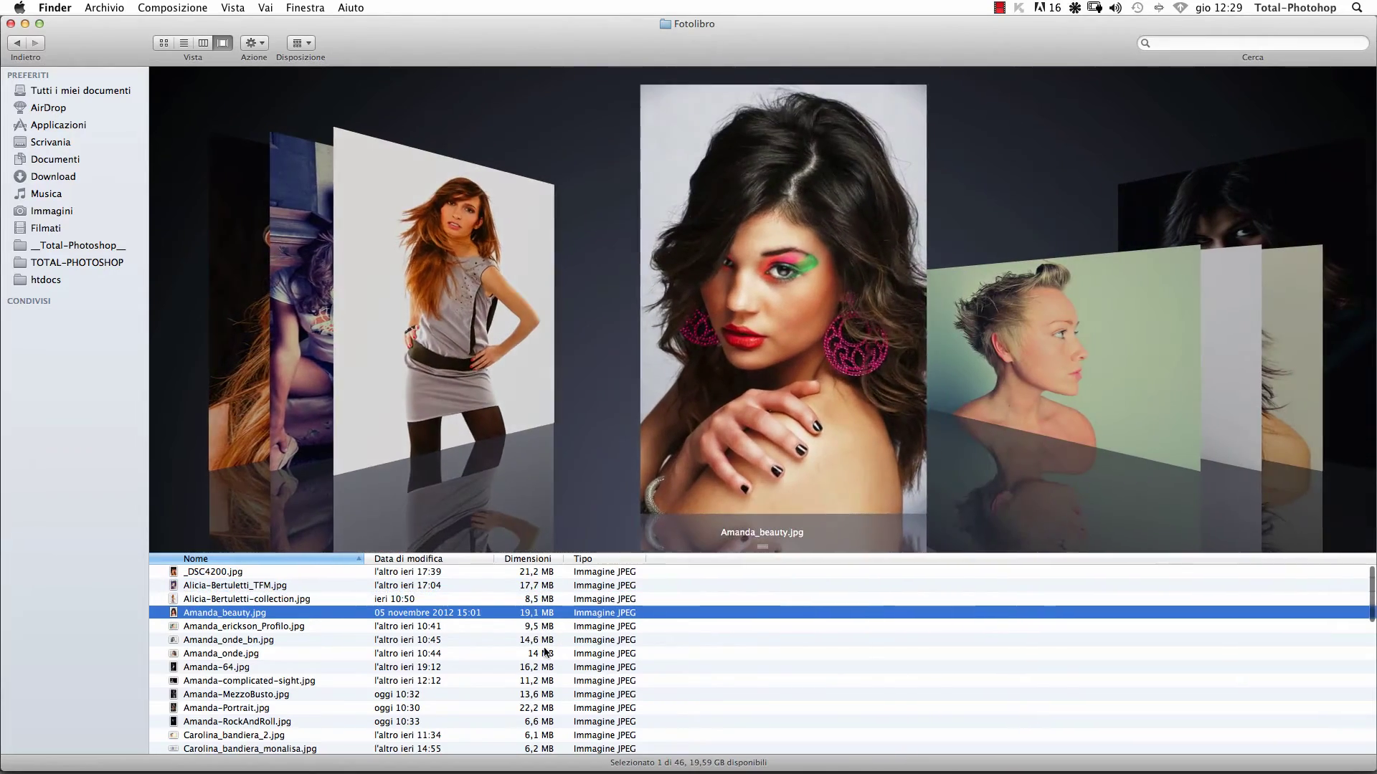
{"action": "left_click", "coordinate": [556, 640]}
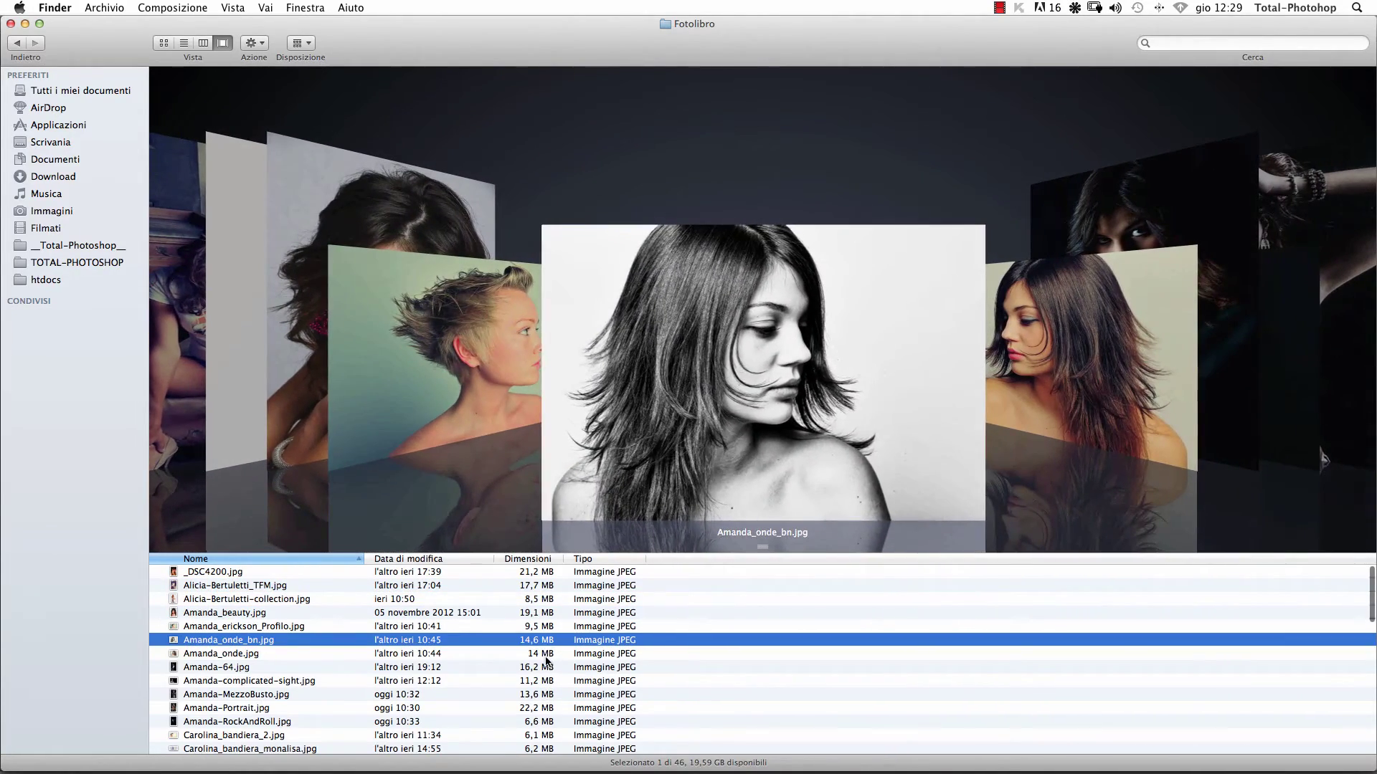
{"action": "left_click", "coordinate": [538, 654]}
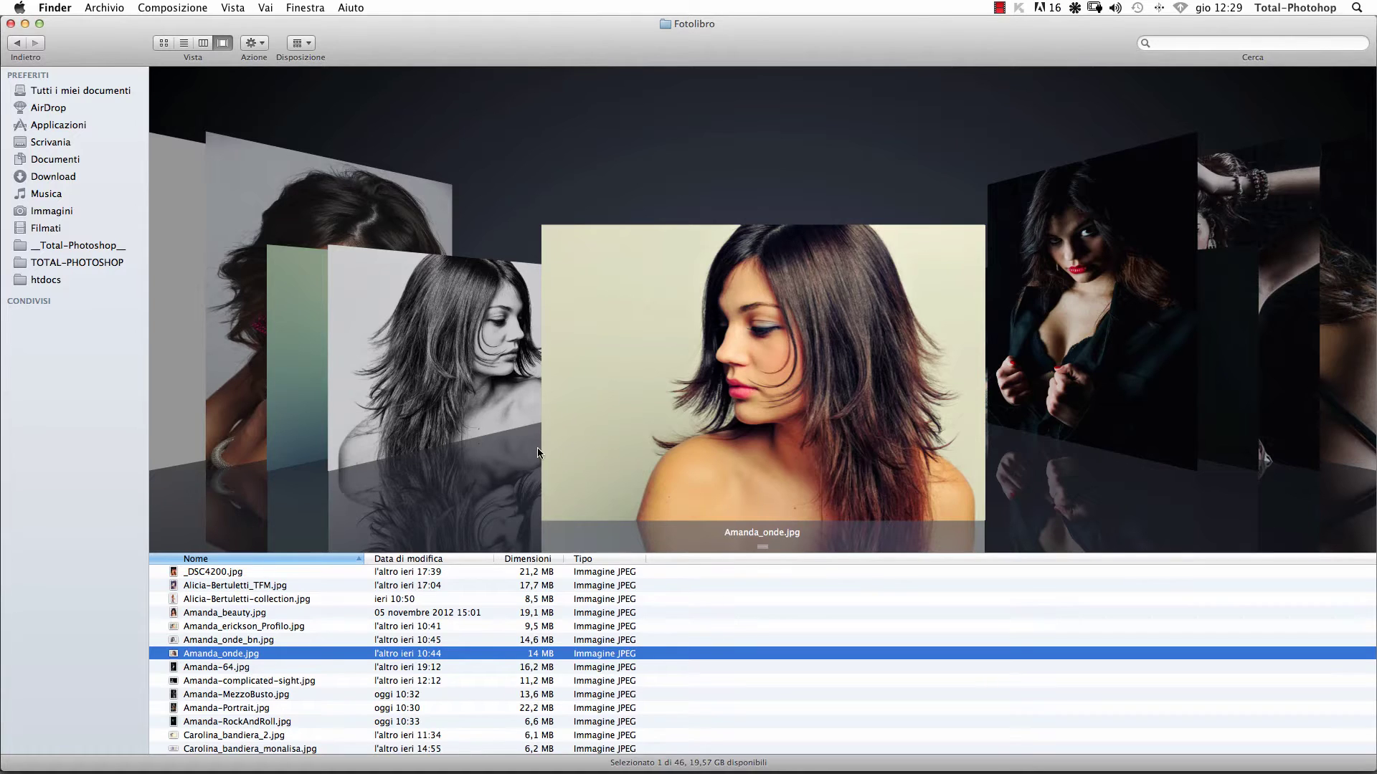
{"action": "key", "text": "super+Tab"}
{"action": "key", "text": "super+Tab"}
{"action": "key", "text": "super+Tab"}
{"action": "key", "text": "super+Tab"}
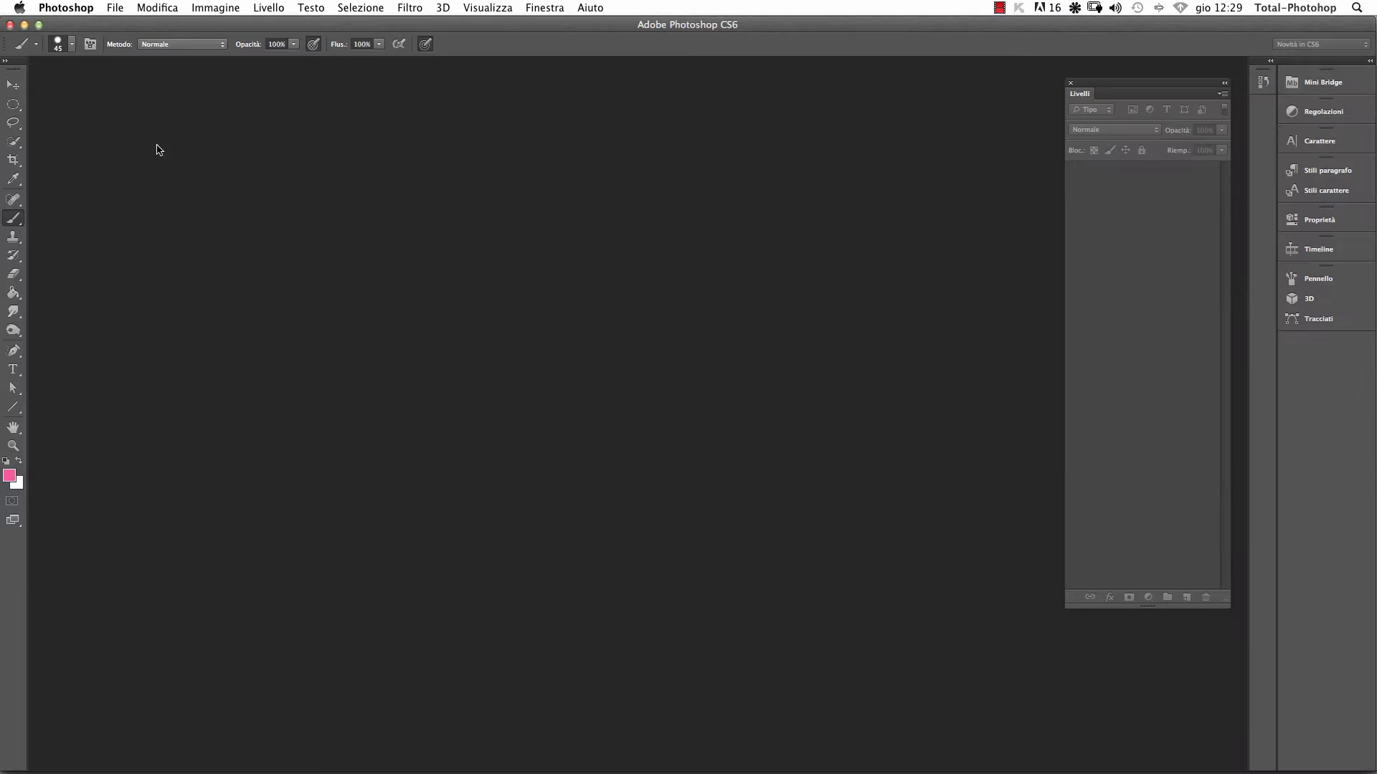
Review the Image Processor settings: Fotolibro into ottimizzate, JPEG quality 10, 4000×3000 px; return to Finder
{"action": "left_click", "coordinate": [115, 10]}
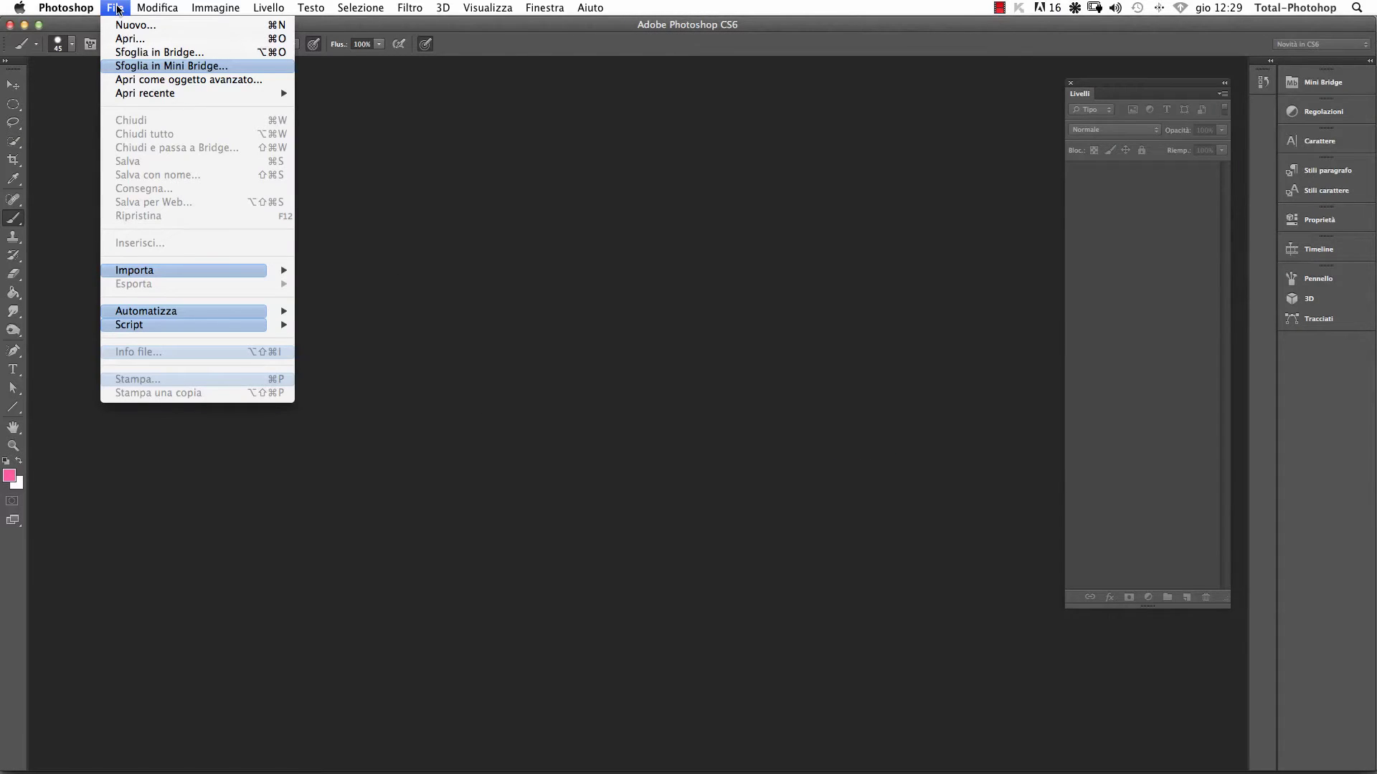
{"action": "mouse_move", "coordinate": [131, 325]}
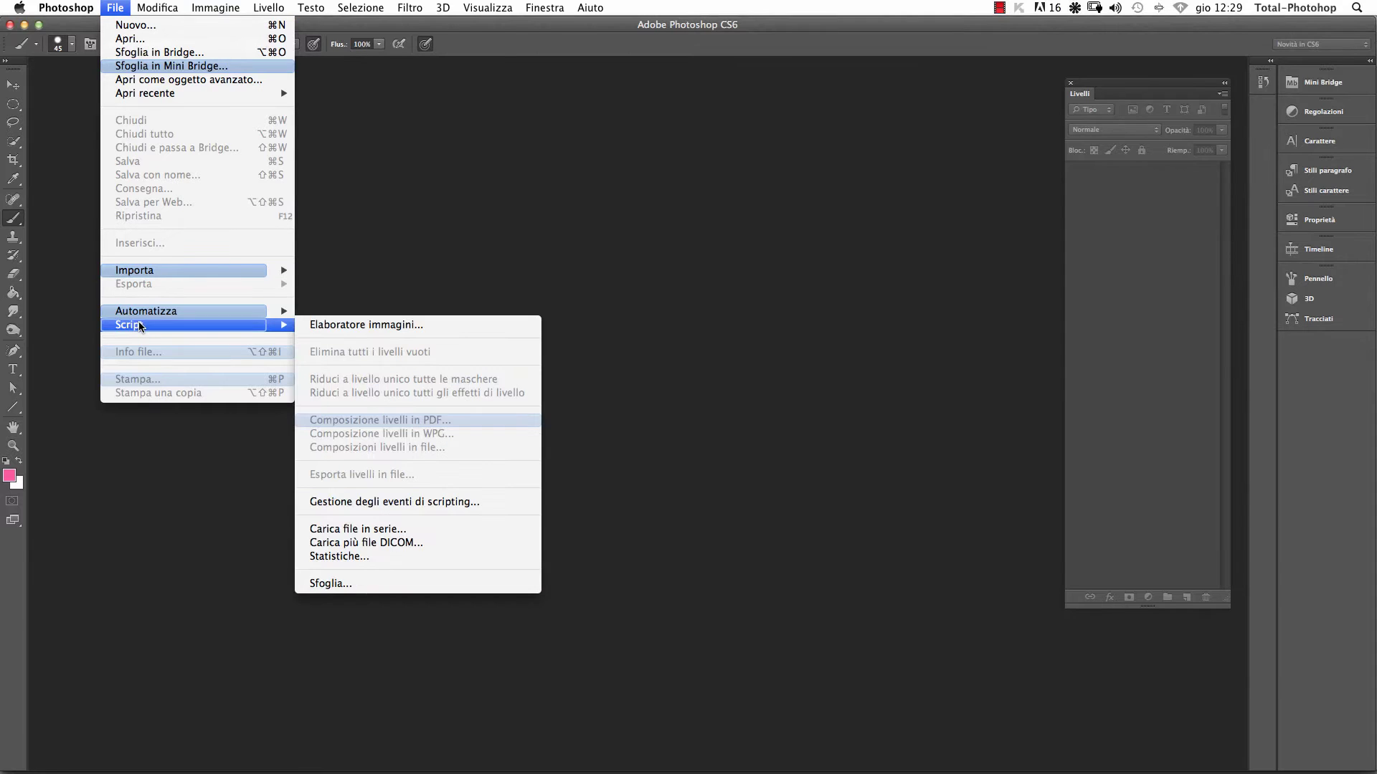
{"action": "left_click", "coordinate": [422, 323]}
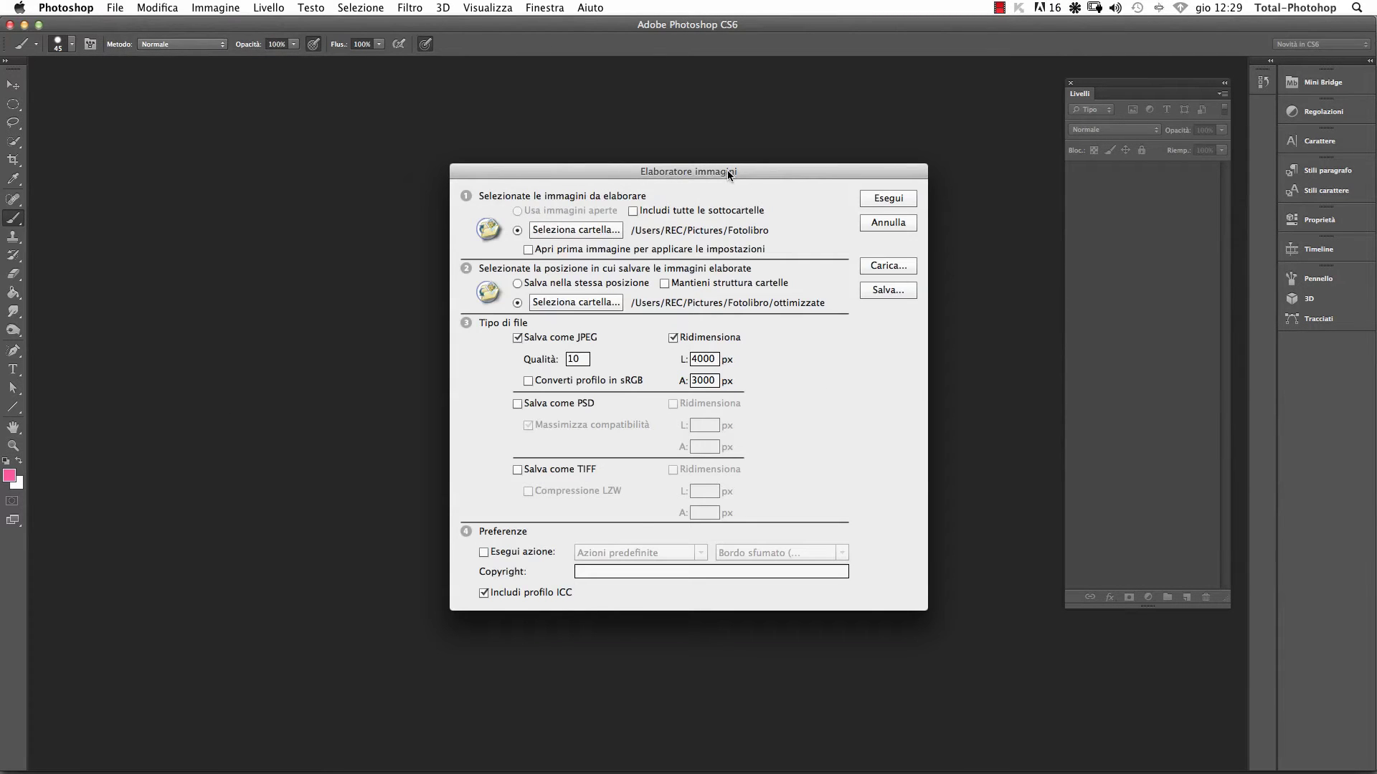
{"action": "left_click_drag", "start_coordinate": [727, 169], "coordinate": [694, 178]}
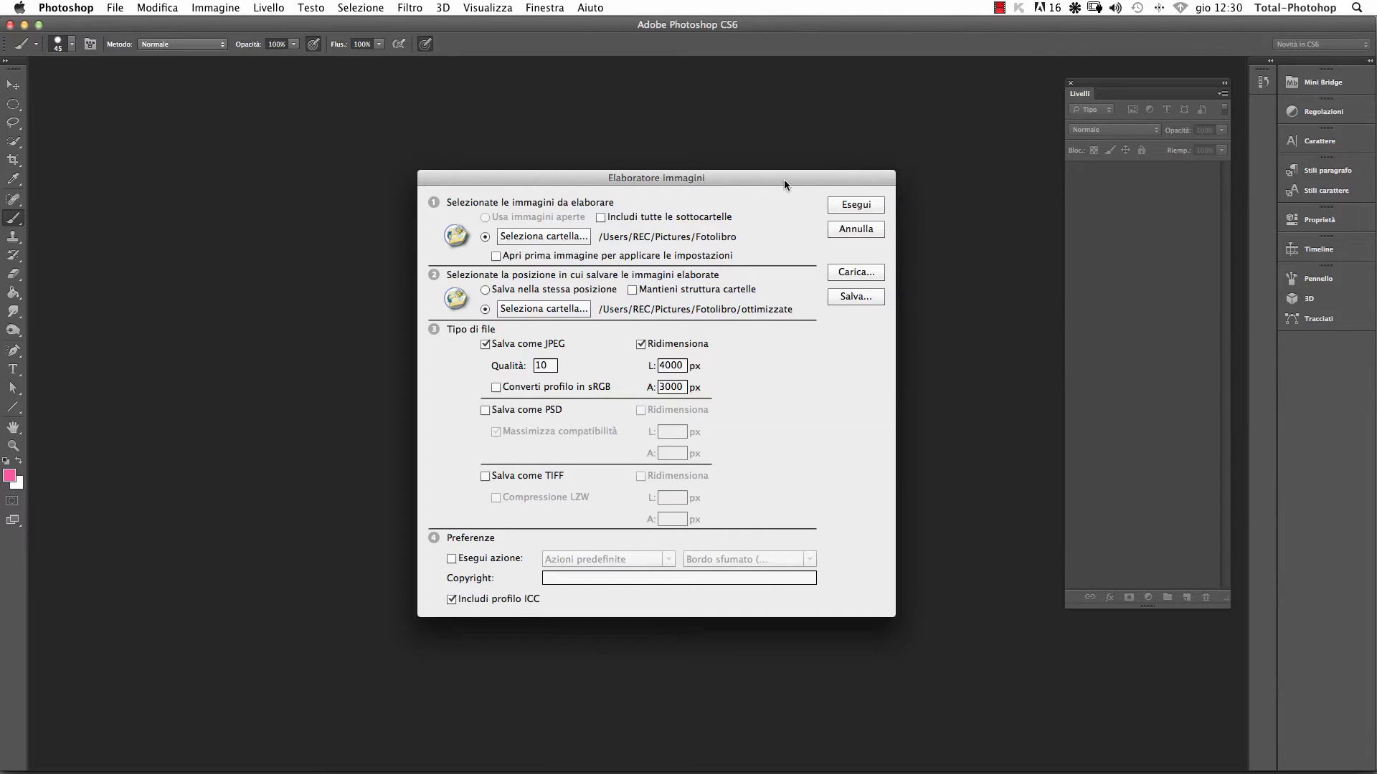
{"action": "left_click_drag", "start_coordinate": [784, 180], "coordinate": [774, 156]}
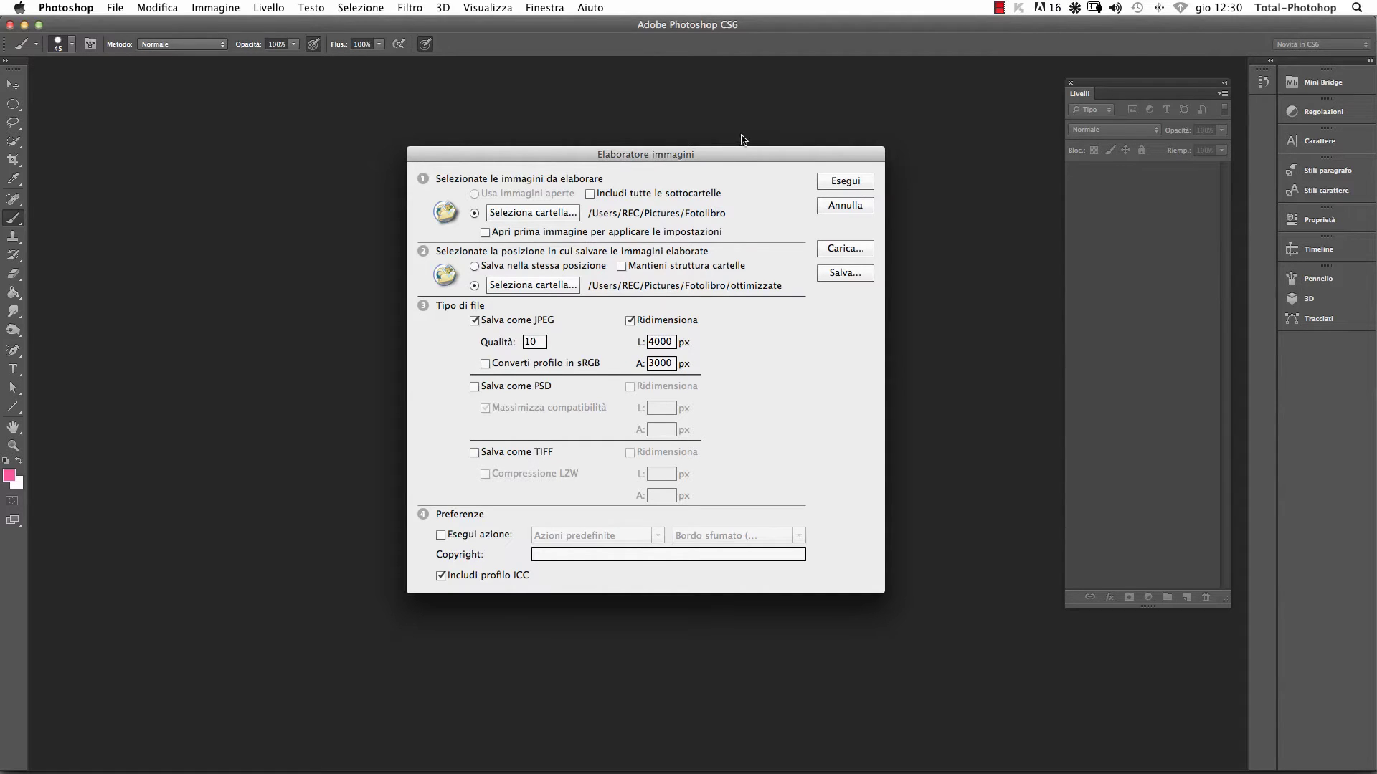
{"action": "left_click_drag", "start_coordinate": [731, 157], "coordinate": [734, 149]}
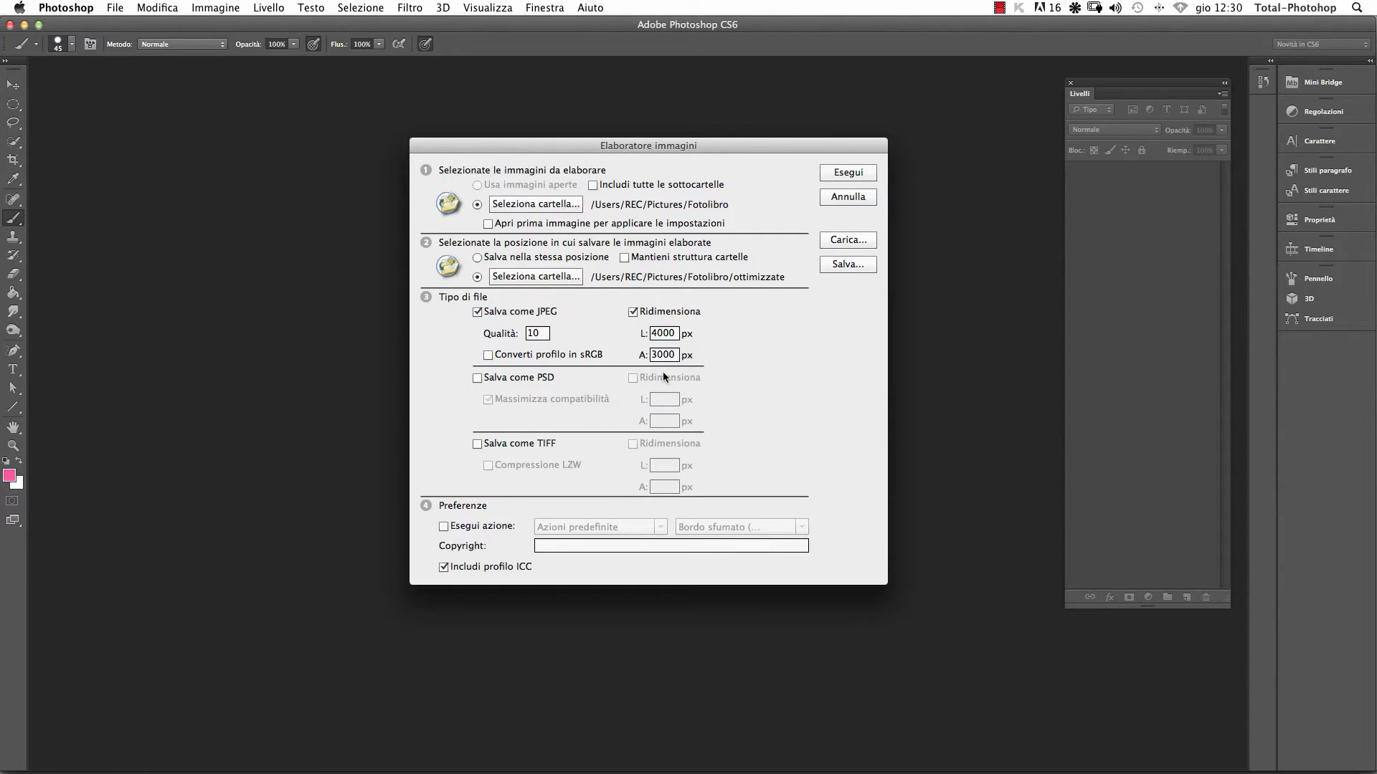
{"action": "key", "text": "super+Tab"}
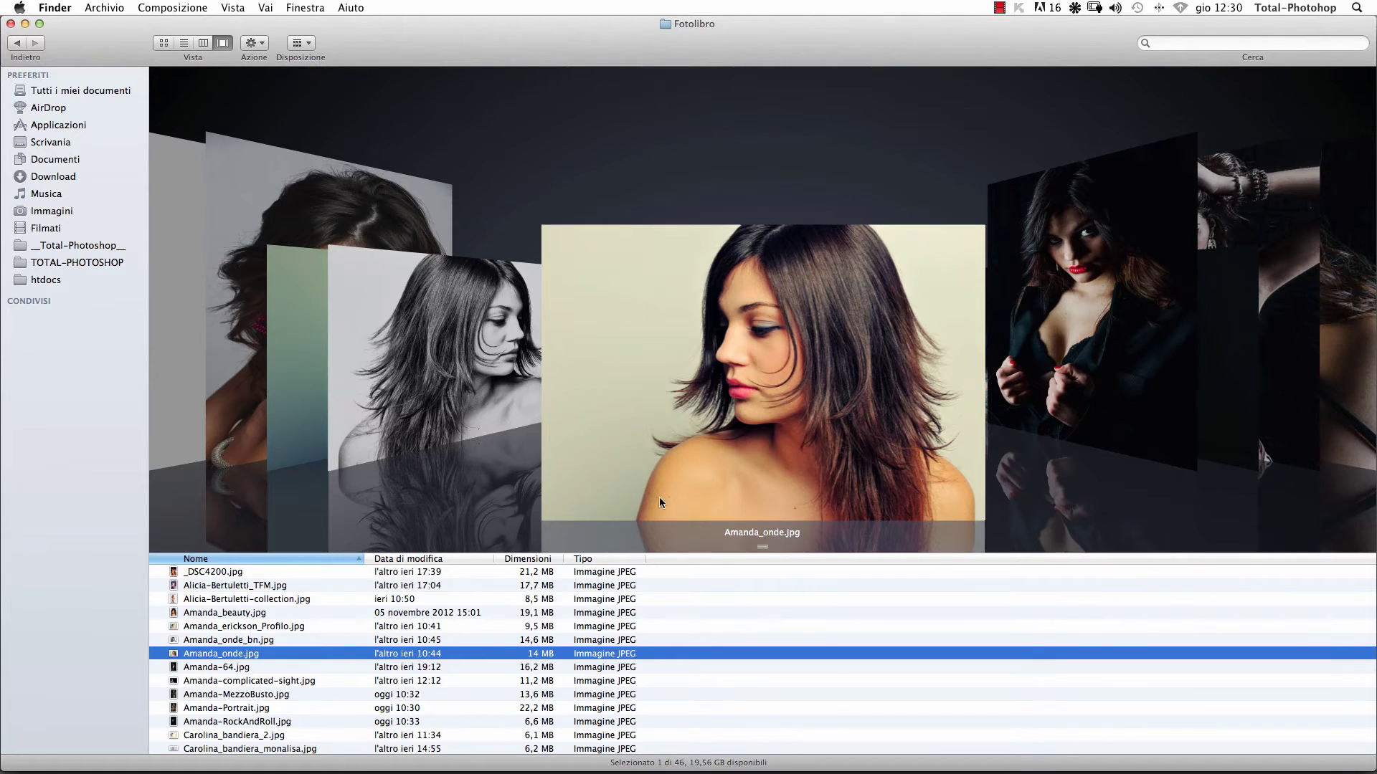
Preview Amanda-64.jpg, then switch to the ilfotoalbum.com home page in Chrome
{"action": "key", "text": "Right"}
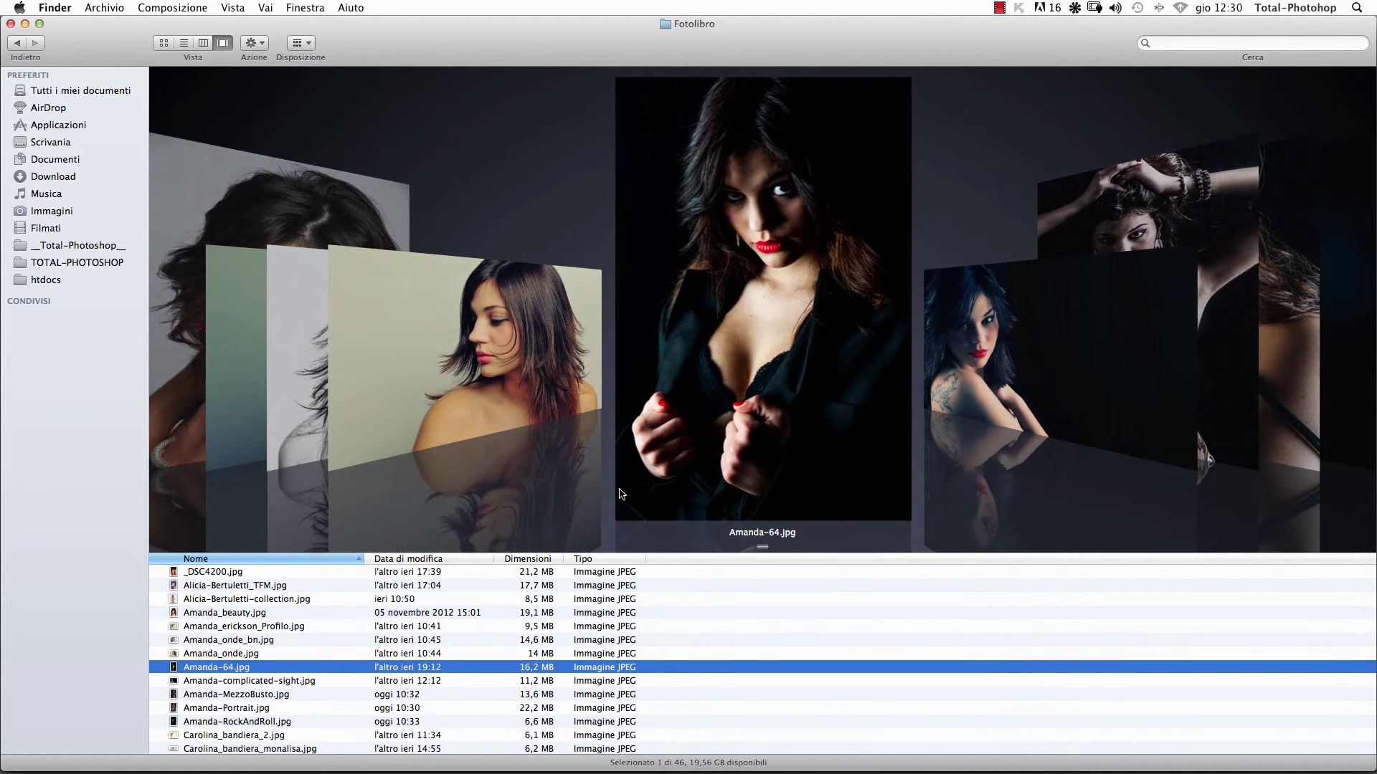
{"action": "key", "text": "super+Tab"}
{"action": "key", "text": "super+Tab"}
{"action": "key", "text": "super+Tab"}
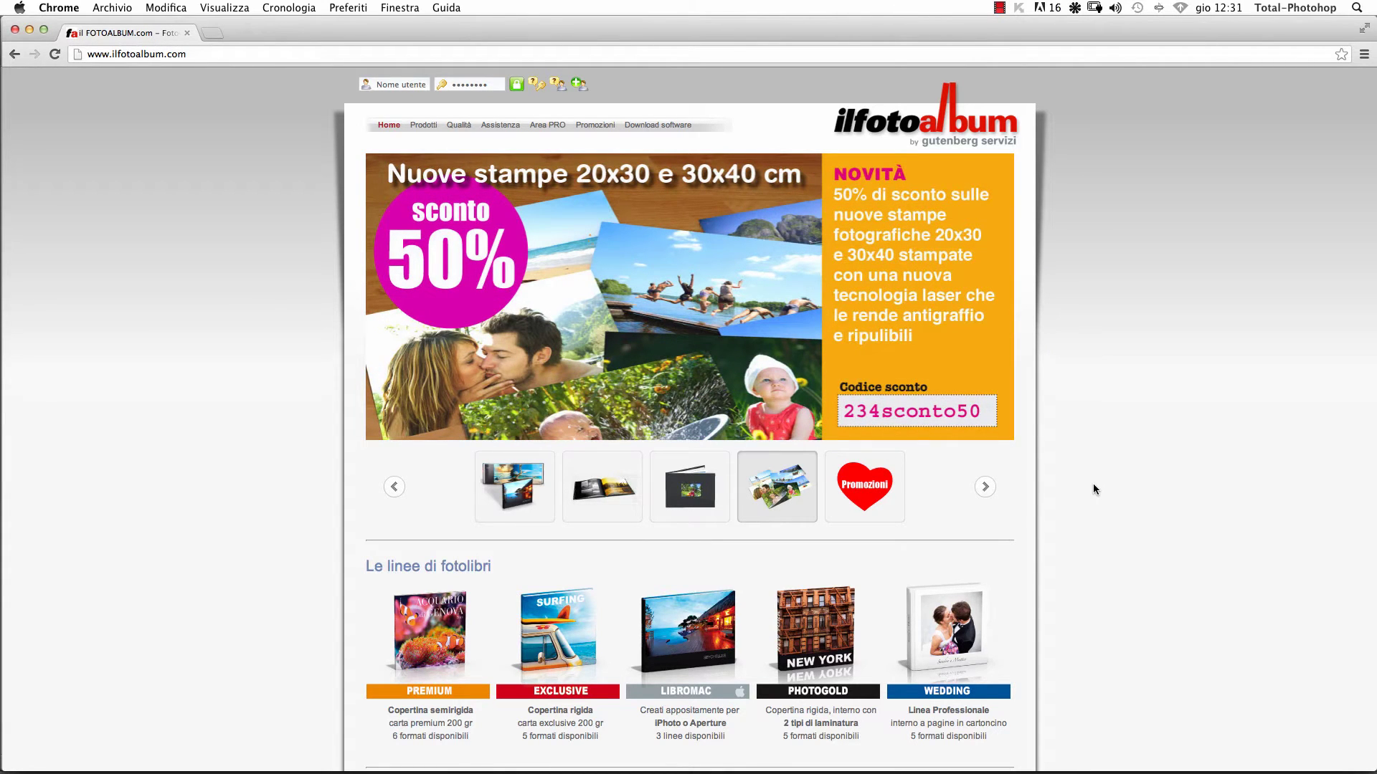
Browse the ilfotoalbum.com home page and open the EXCLUSIVE photobook line
{"action": "scroll", "coordinate": [1093, 483], "scroll_direction": "down", "scroll_amount": 3}
{"action": "scroll", "coordinate": [1093, 483], "scroll_direction": "down", "scroll_amount": 5}
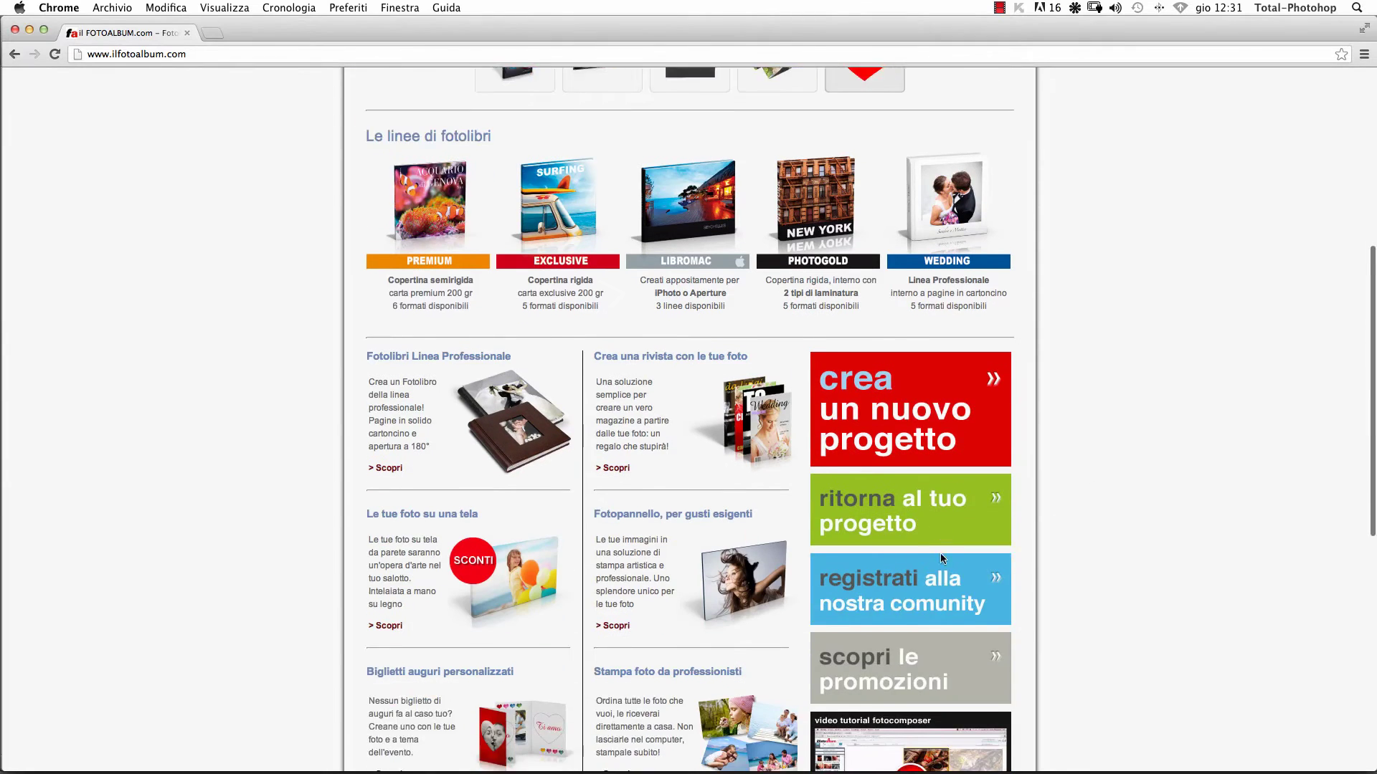
{"action": "scroll", "coordinate": [958, 562], "scroll_direction": "down", "scroll_amount": 5}
{"action": "scroll", "coordinate": [1023, 493], "scroll_direction": "down", "scroll_amount": 3}
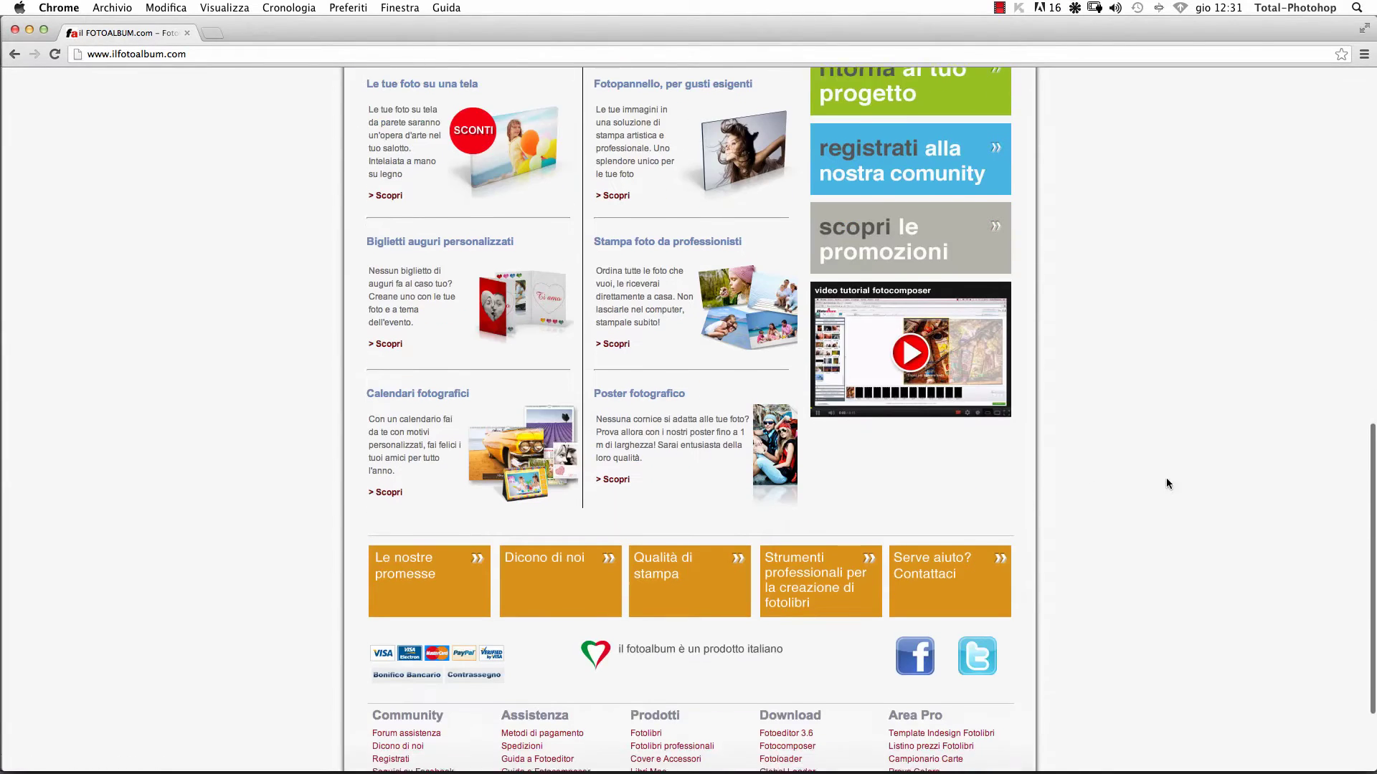
{"action": "scroll", "coordinate": [1147, 492], "scroll_direction": "up", "scroll_amount": 5}
{"action": "scroll", "coordinate": [1143, 492], "scroll_direction": "up", "scroll_amount": 2}
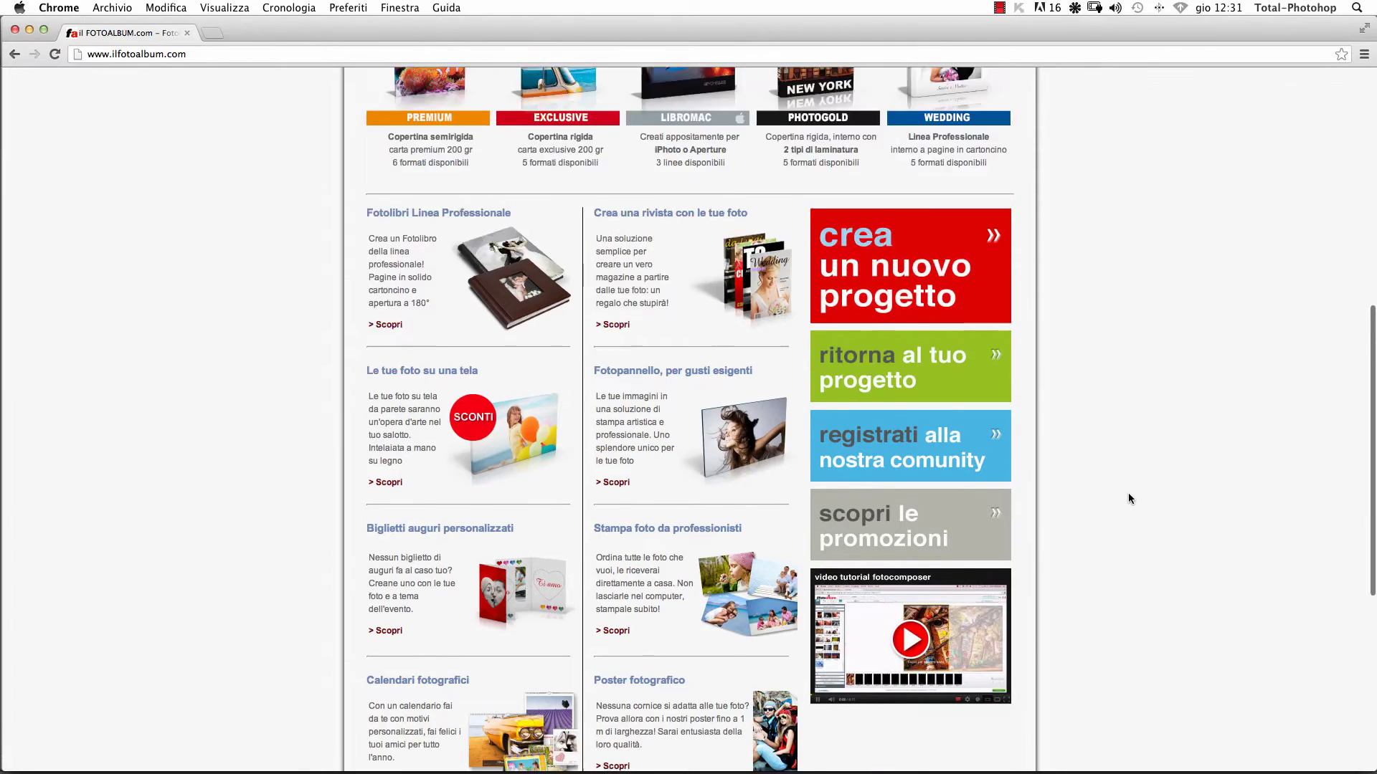
{"action": "scroll", "coordinate": [1129, 493], "scroll_direction": "up", "scroll_amount": 1}
{"action": "scroll", "coordinate": [1126, 490], "scroll_direction": "up", "scroll_amount": 3}
{"action": "scroll", "coordinate": [1124, 491], "scroll_direction": "up", "scroll_amount": 2}
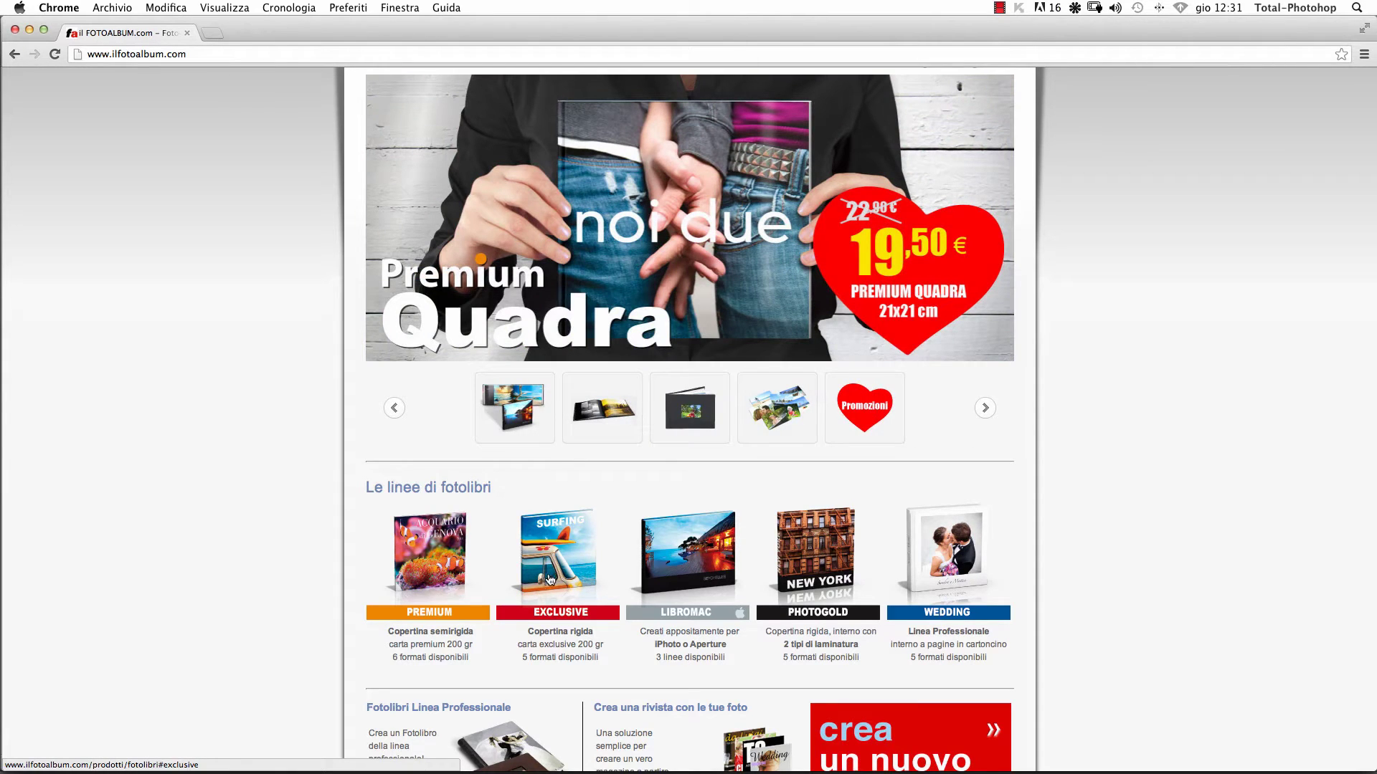
{"action": "left_click", "coordinate": [575, 621]}
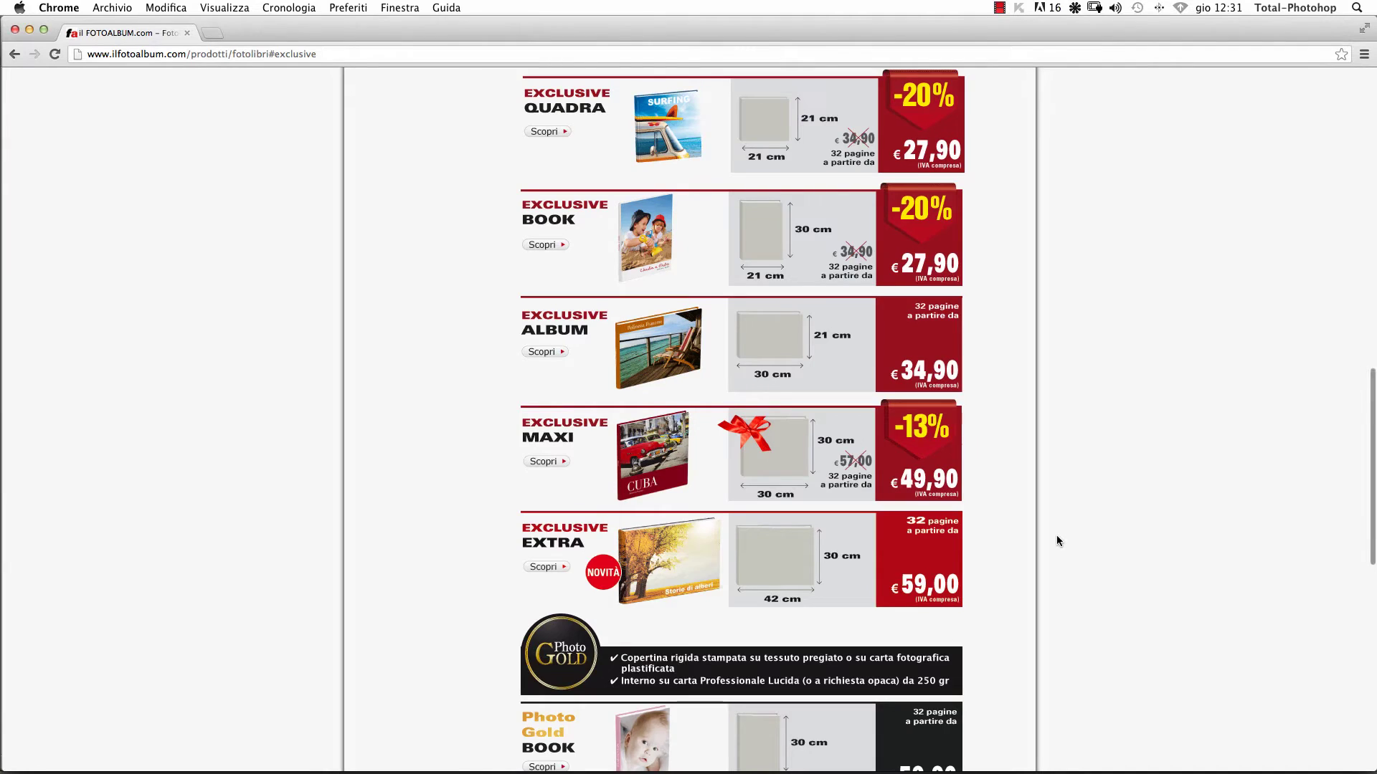
Scroll the Exclusive range listing to Exclusive Extra 42×30 cm from €59,00
{"action": "scroll", "coordinate": [1057, 535], "scroll_direction": "up", "scroll_amount": 3}
{"action": "scroll", "coordinate": [1048, 541], "scroll_direction": "up", "scroll_amount": 2}
{"action": "scroll", "coordinate": [1047, 548], "scroll_direction": "up", "scroll_amount": 3}
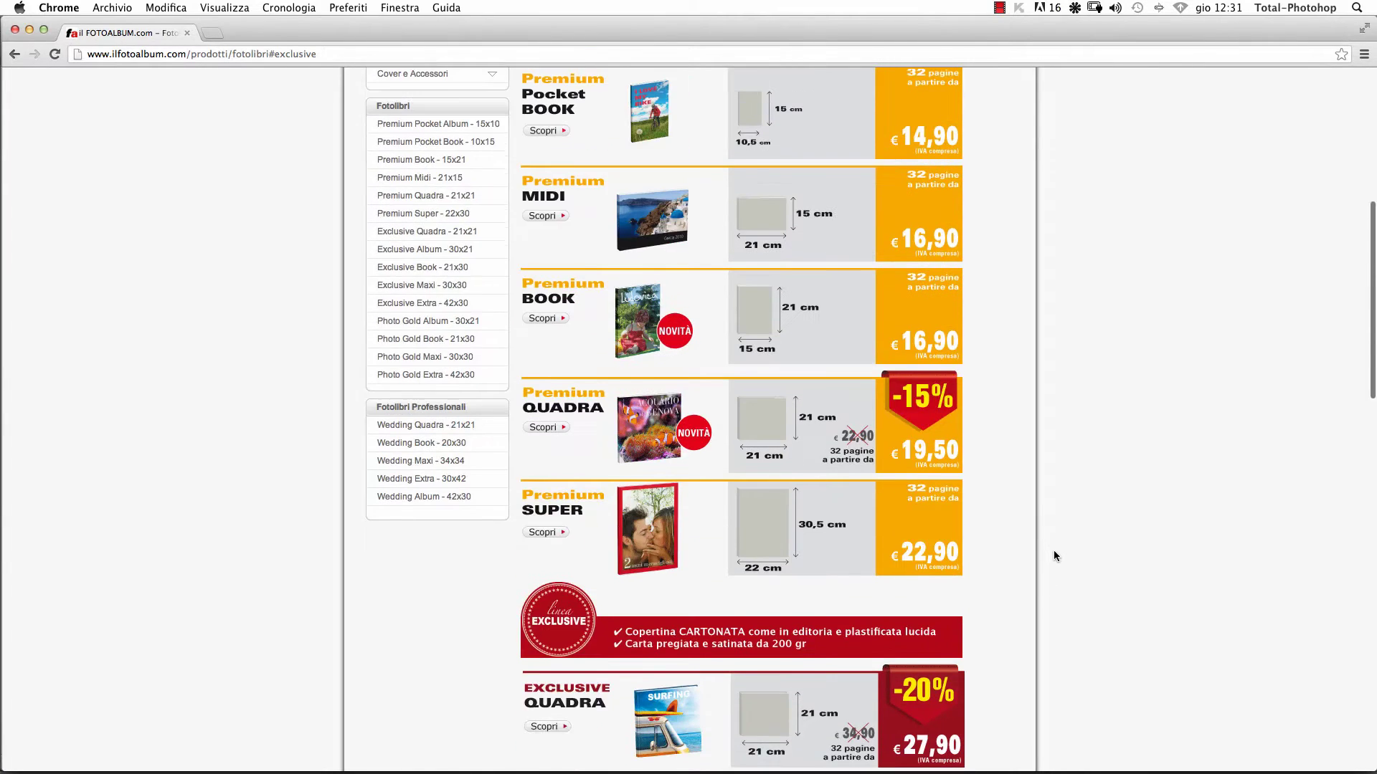
{"action": "scroll", "coordinate": [1048, 549], "scroll_direction": "up", "scroll_amount": 3}
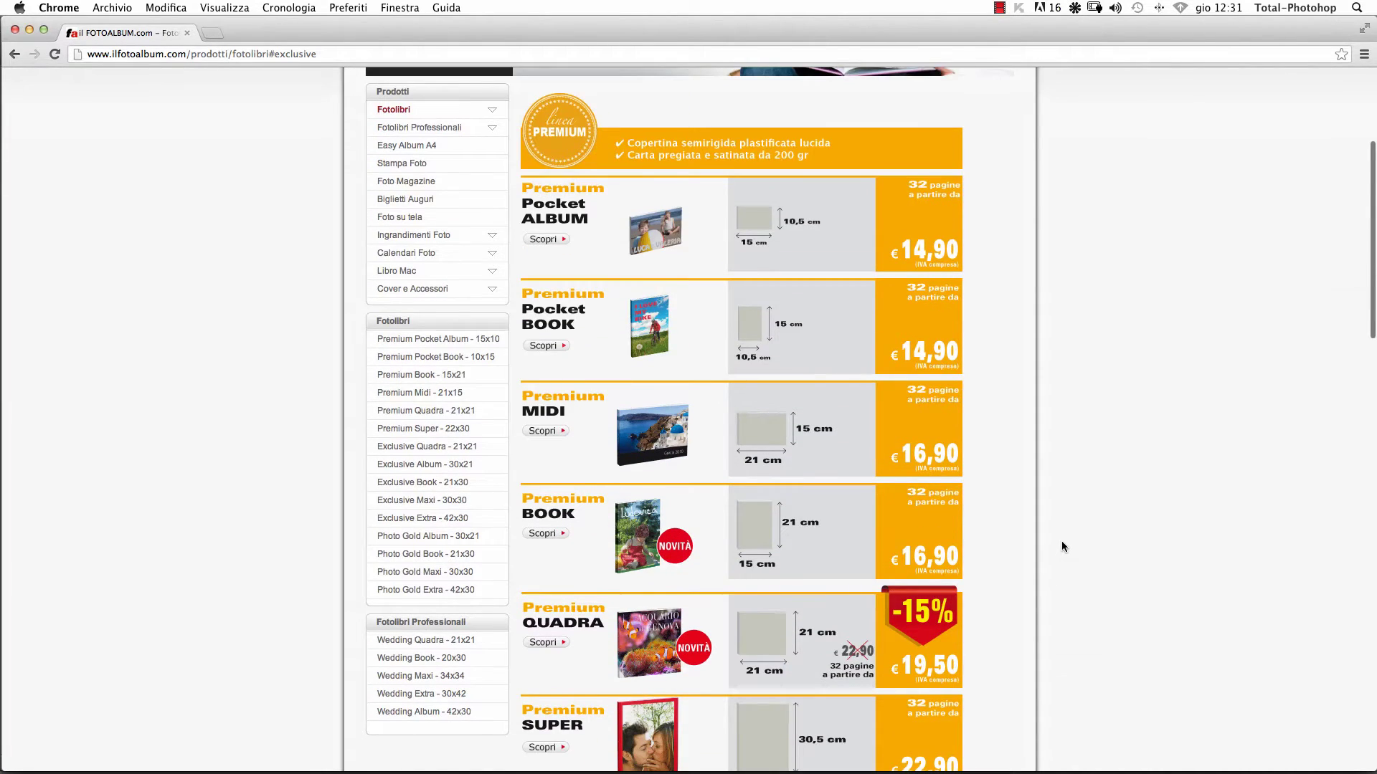
{"action": "scroll", "coordinate": [1061, 545], "scroll_direction": "down", "scroll_amount": 1}
{"action": "scroll", "coordinate": [1055, 544], "scroll_direction": "down", "scroll_amount": 2}
{"action": "scroll", "coordinate": [1057, 545], "scroll_direction": "down", "scroll_amount": 2}
{"action": "scroll", "coordinate": [1060, 544], "scroll_direction": "down", "scroll_amount": 2}
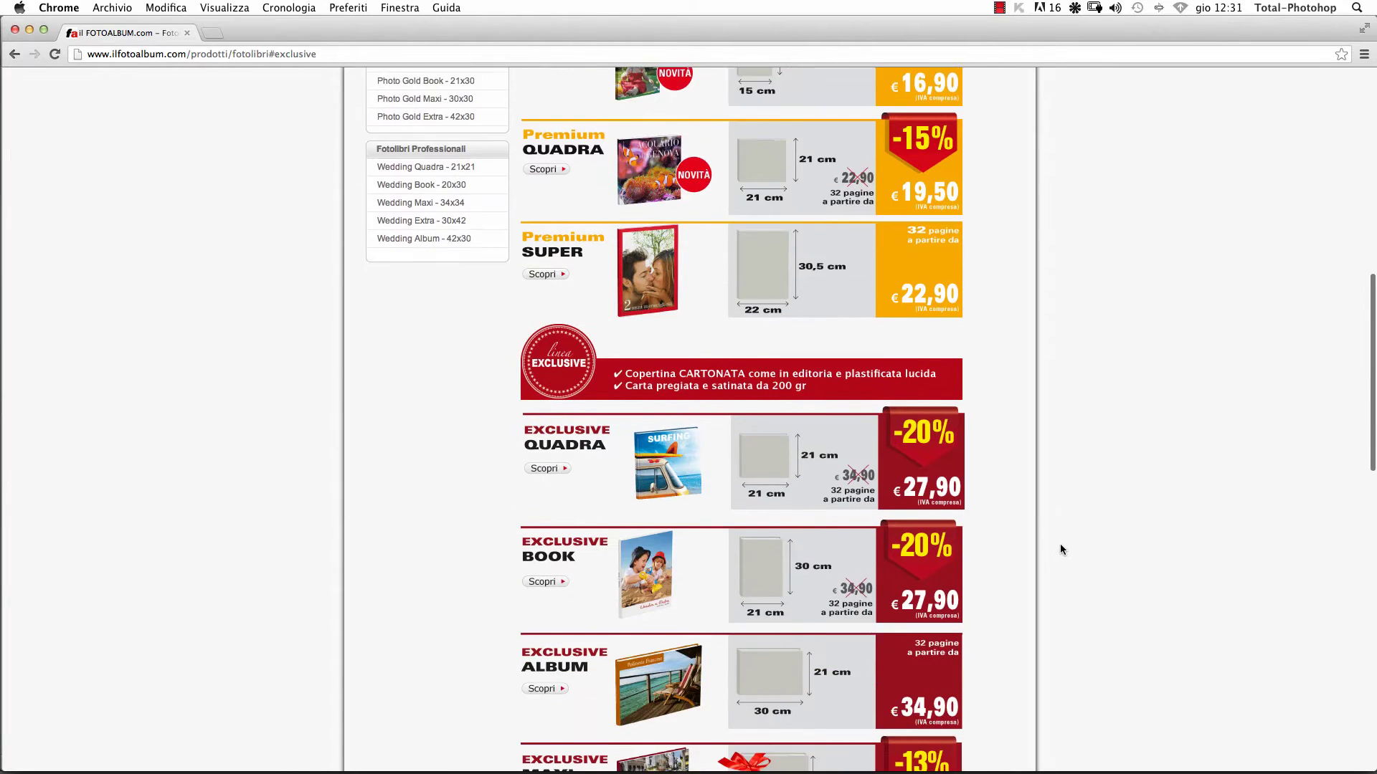
{"action": "scroll", "coordinate": [1061, 548], "scroll_direction": "down", "scroll_amount": 2}
{"action": "scroll", "coordinate": [1074, 548], "scroll_direction": "down", "scroll_amount": 1}
{"action": "scroll", "coordinate": [1076, 548], "scroll_direction": "down", "scroll_amount": 2}
{"action": "scroll", "coordinate": [1073, 547], "scroll_direction": "down", "scroll_amount": 1}
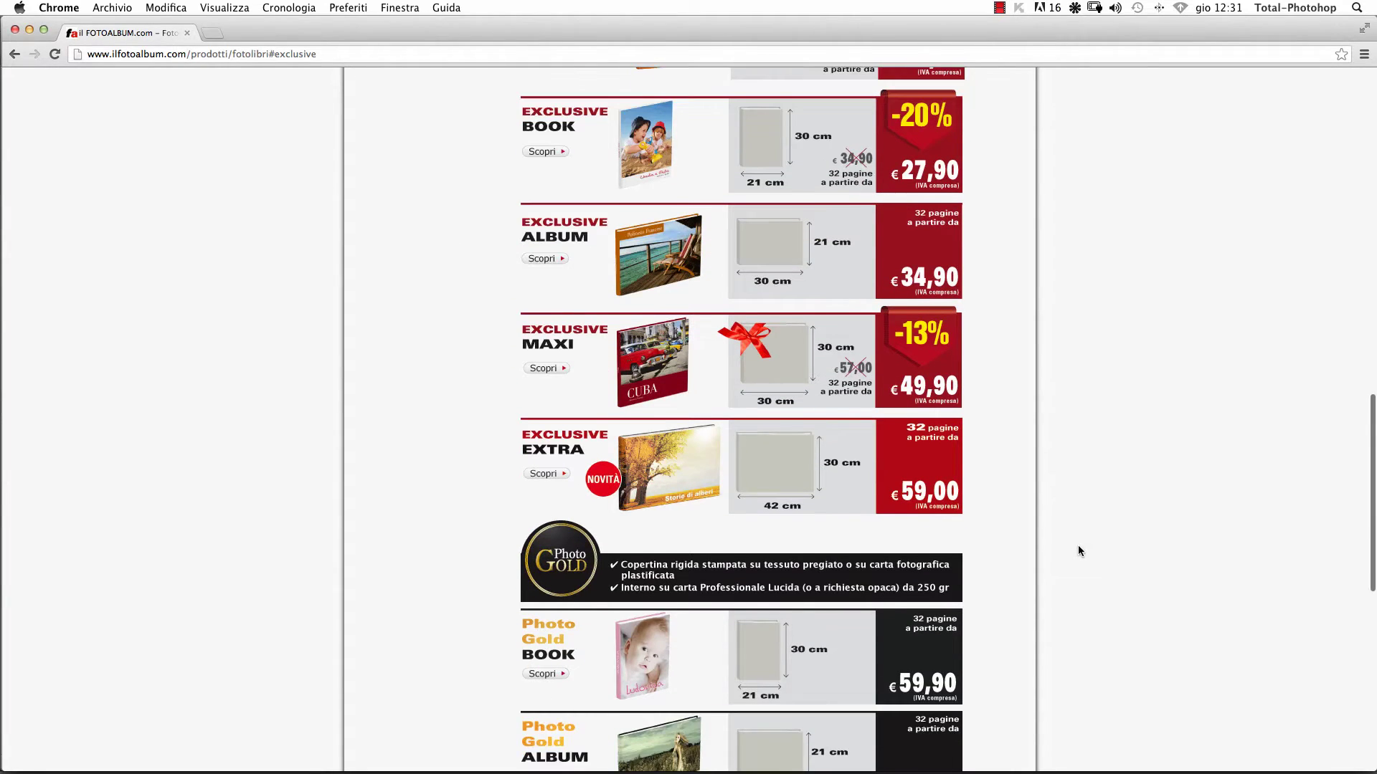
{"action": "scroll", "coordinate": [932, 481], "scroll_direction": "up", "scroll_amount": 1}
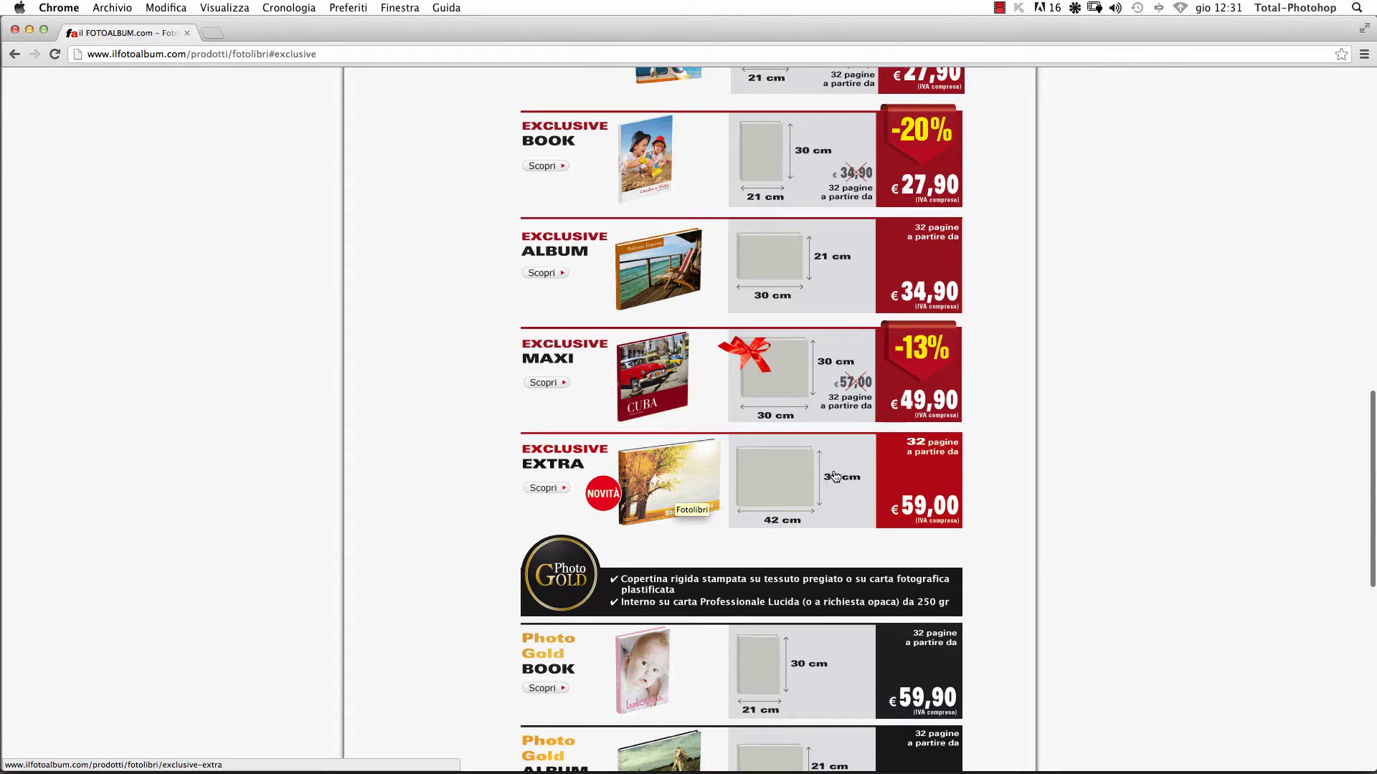
{"action": "scroll", "coordinate": [825, 480], "scroll_direction": "up", "scroll_amount": 1}
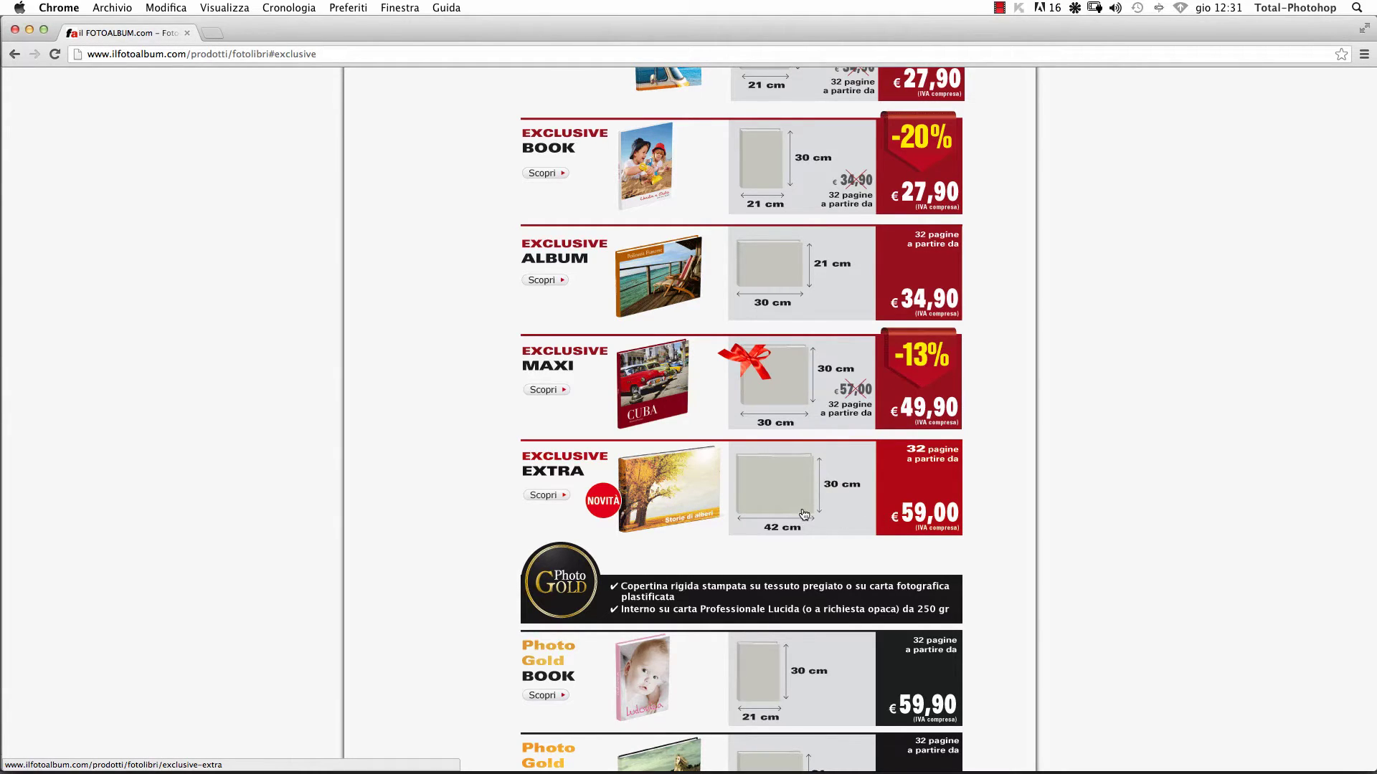
Open the Exclusive Extra 42×30 page and view the enlarged binding illustration
{"action": "left_click", "coordinate": [948, 535]}
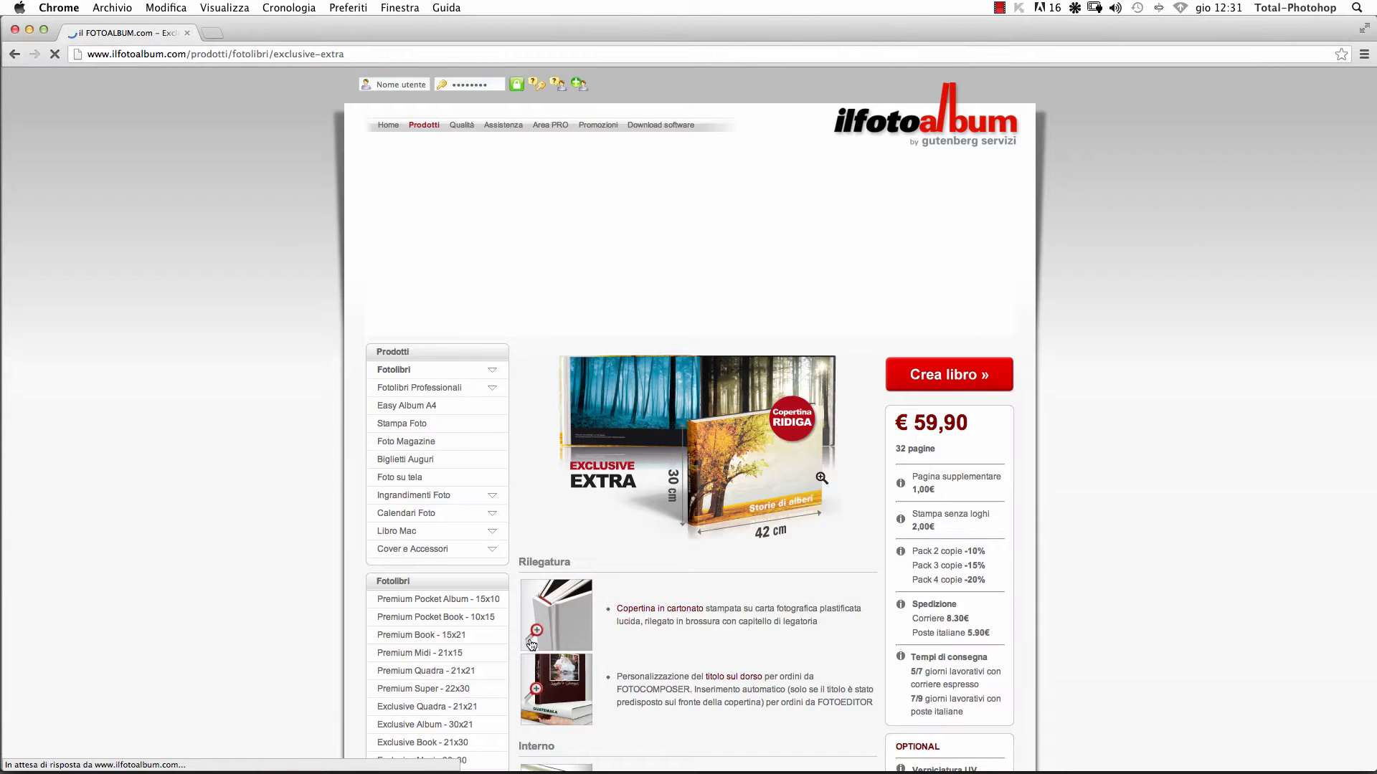
{"action": "left_click", "coordinate": [571, 635]}
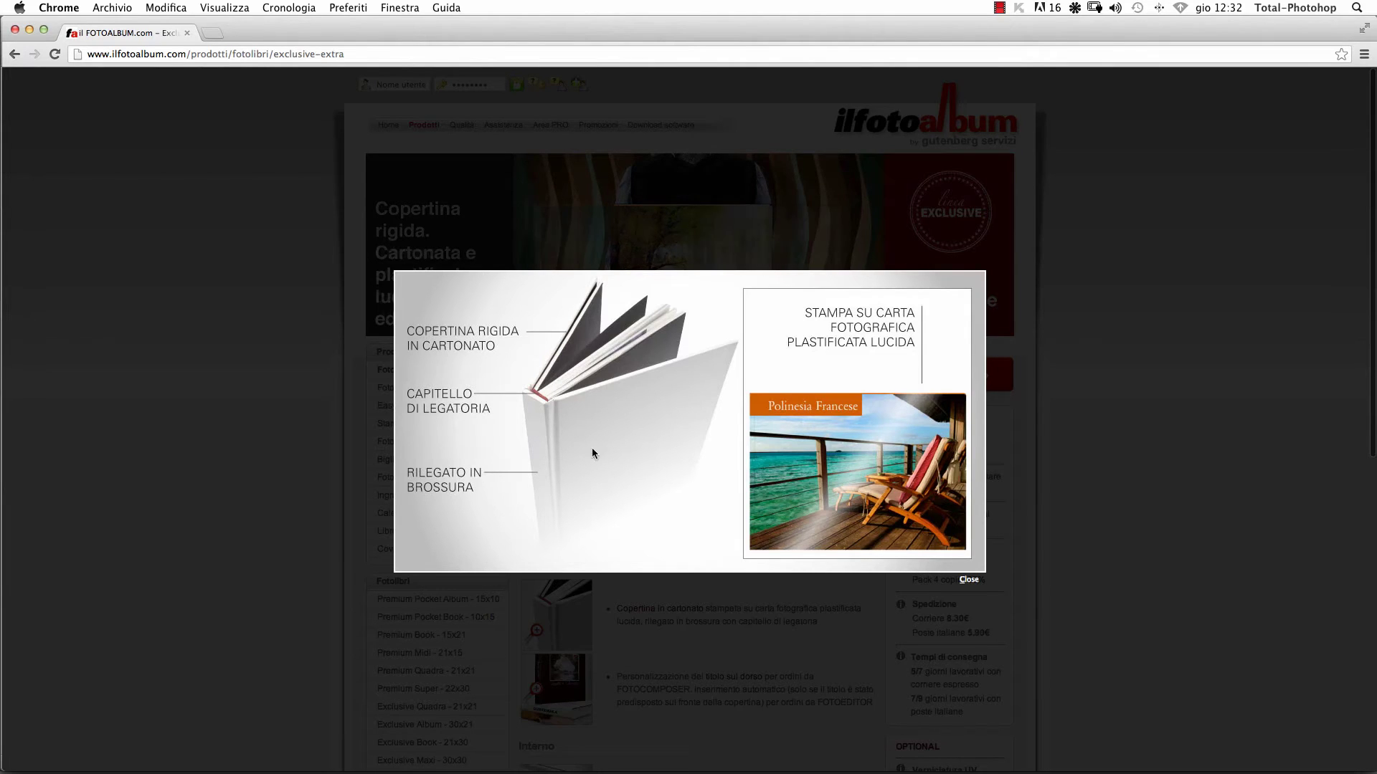
{"action": "left_click", "coordinate": [968, 581]}
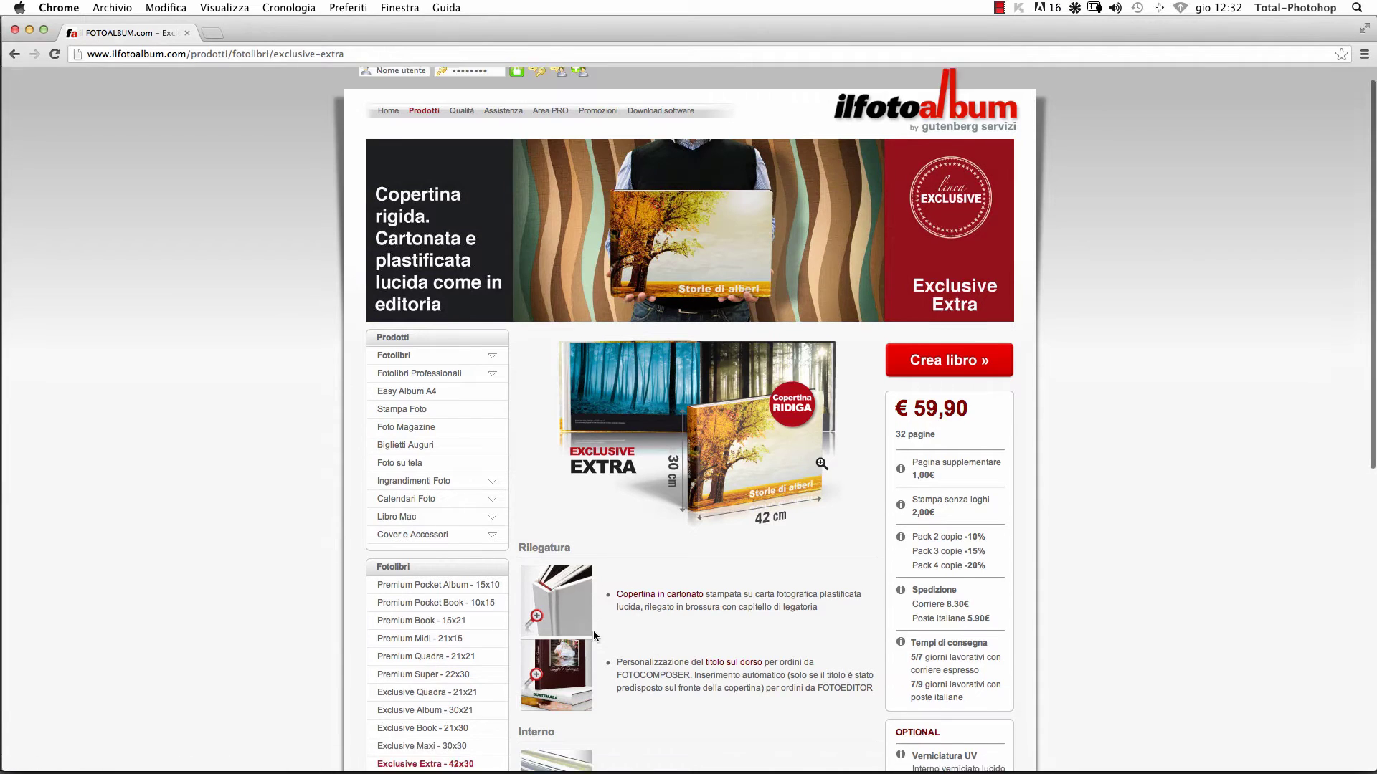
{"action": "scroll", "coordinate": [603, 634], "scroll_direction": "down", "scroll_amount": 5}
{"action": "scroll", "coordinate": [619, 641], "scroll_direction": "down", "scroll_amount": 2}
{"action": "scroll", "coordinate": [679, 618], "scroll_direction": "down", "scroll_amount": 2}
{"action": "scroll", "coordinate": [705, 622], "scroll_direction": "down", "scroll_amount": 5}
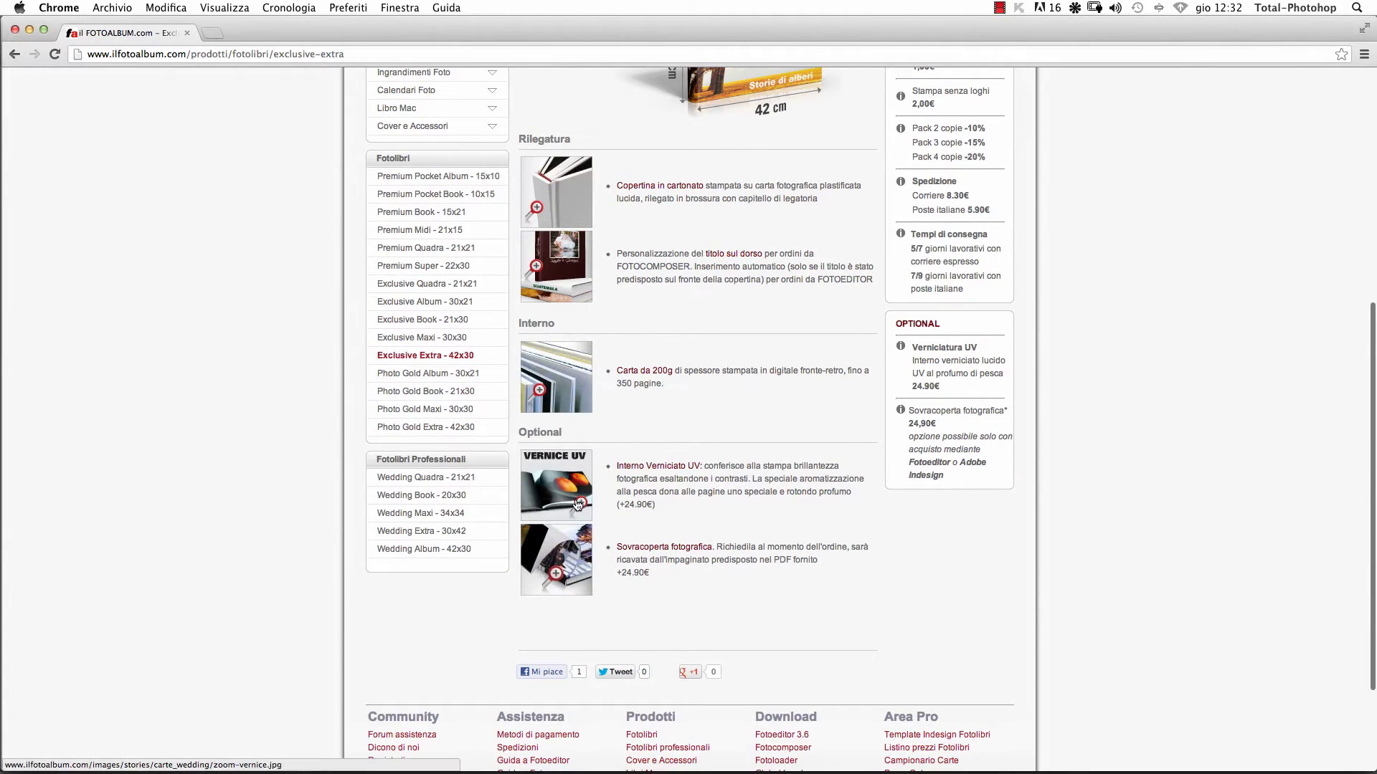
View the enlarged UV varnish preview image
{"action": "left_click", "coordinate": [578, 505]}
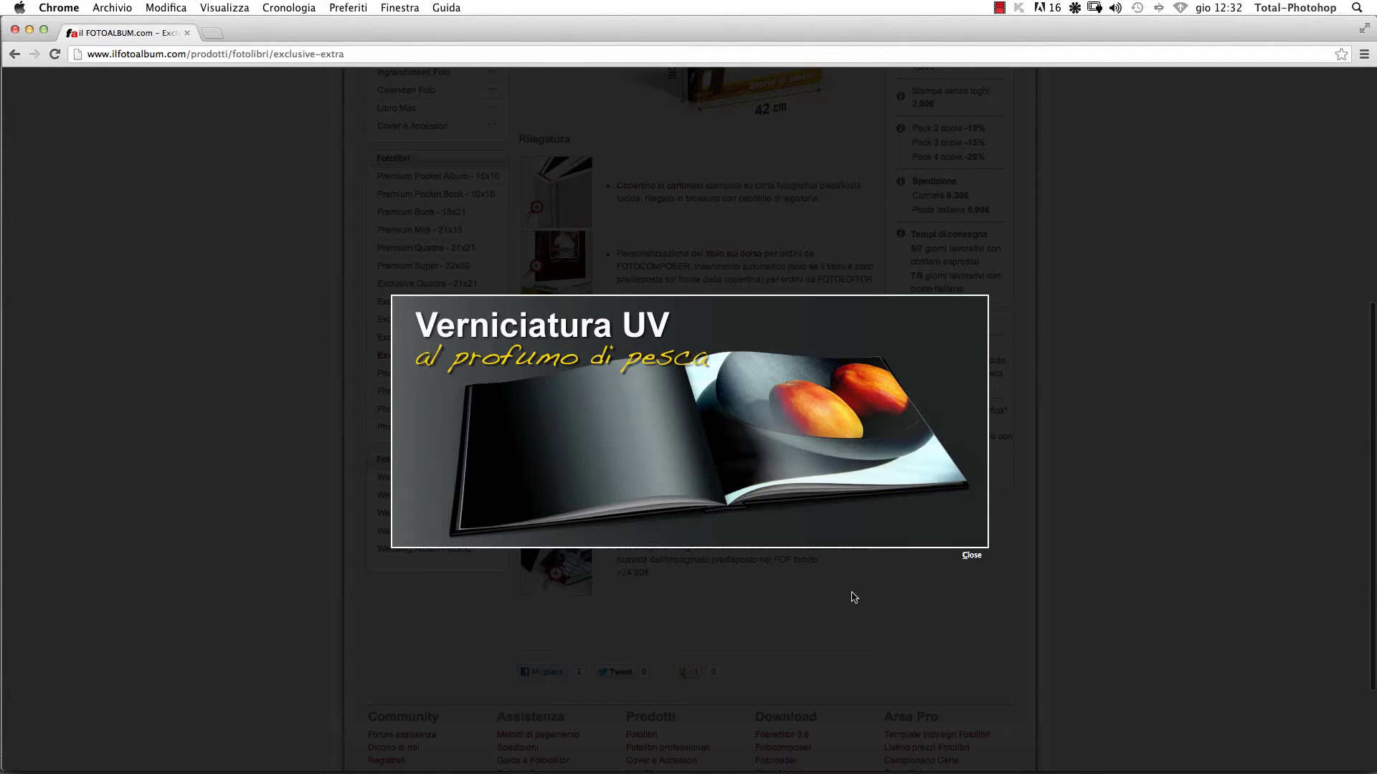
{"action": "scroll", "coordinate": [947, 564], "scroll_direction": "up", "scroll_amount": 1}
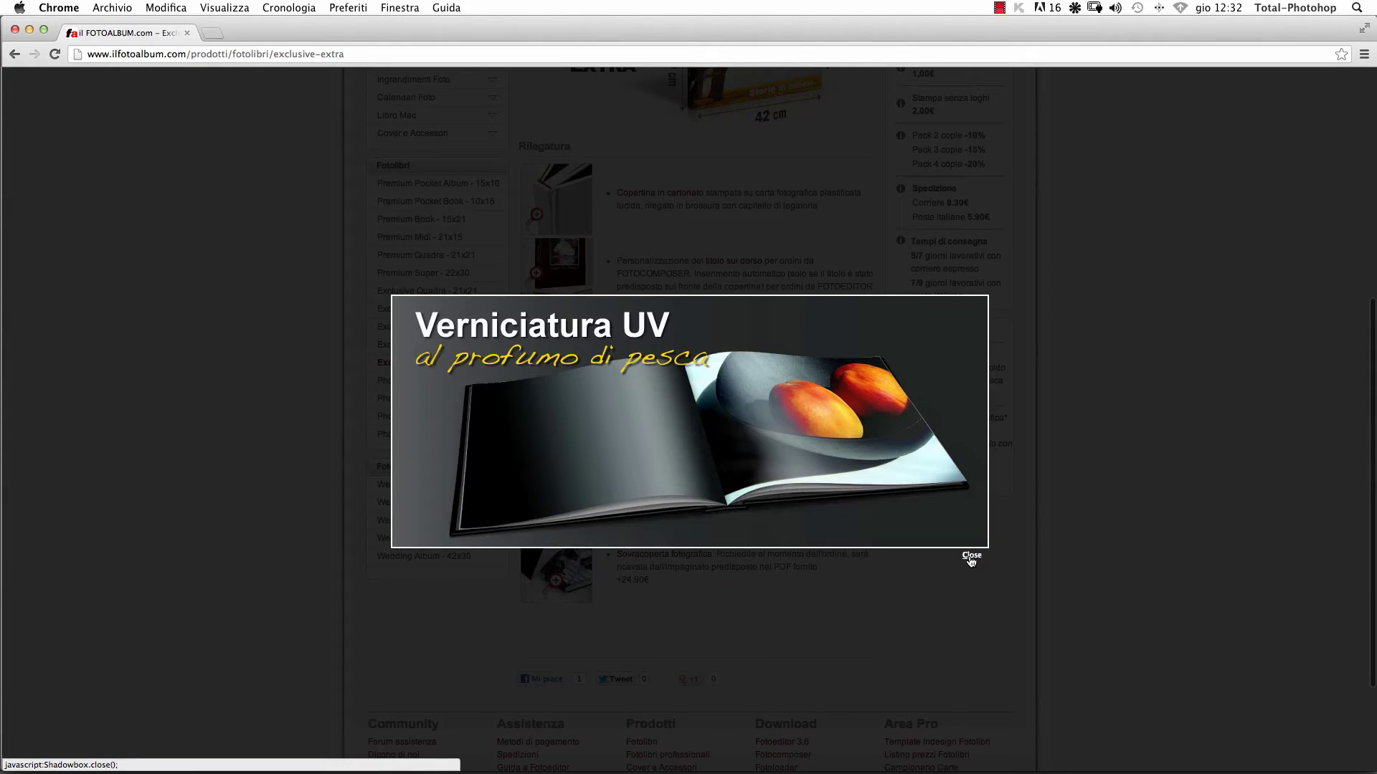
{"action": "left_click", "coordinate": [972, 556]}
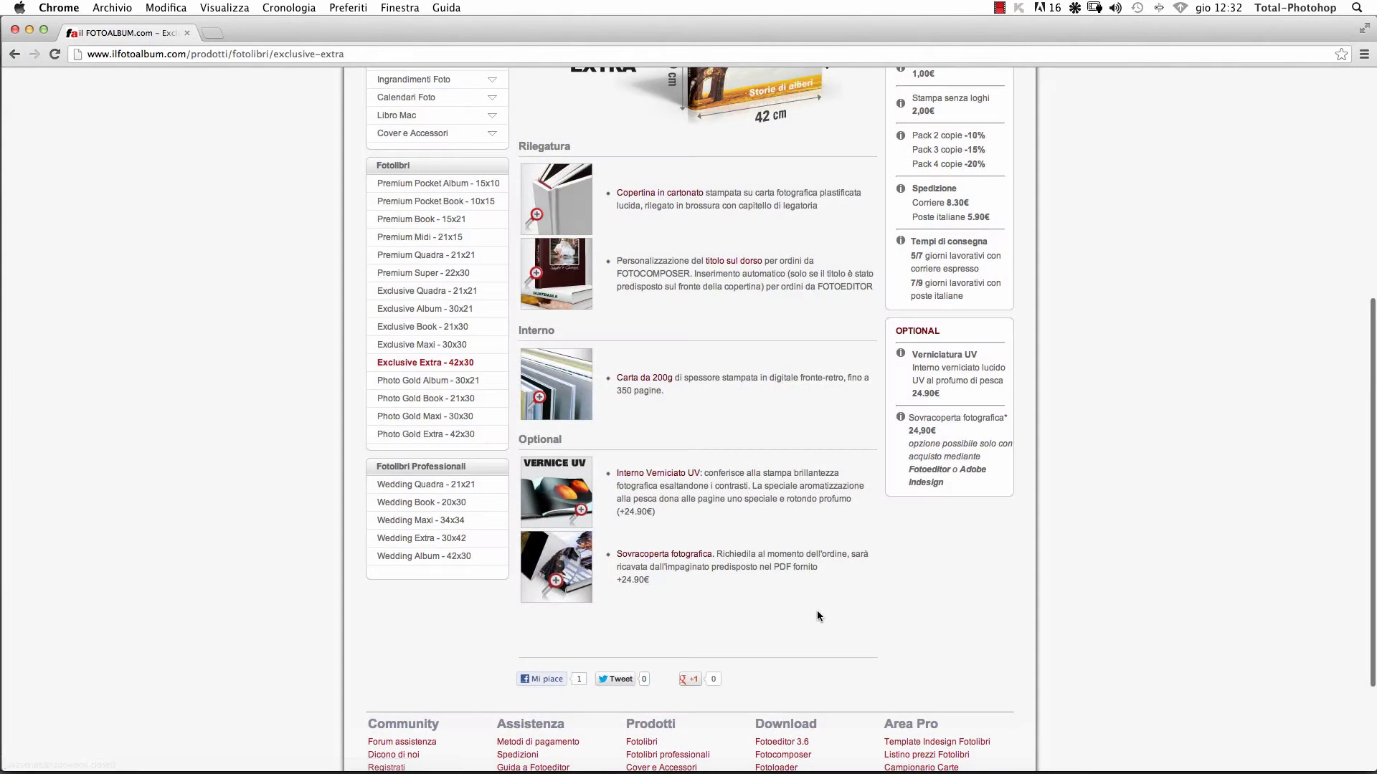
{"action": "scroll", "coordinate": [815, 608], "scroll_direction": "up", "scroll_amount": 1}
{"action": "scroll", "coordinate": [812, 605], "scroll_direction": "up", "scroll_amount": 2}
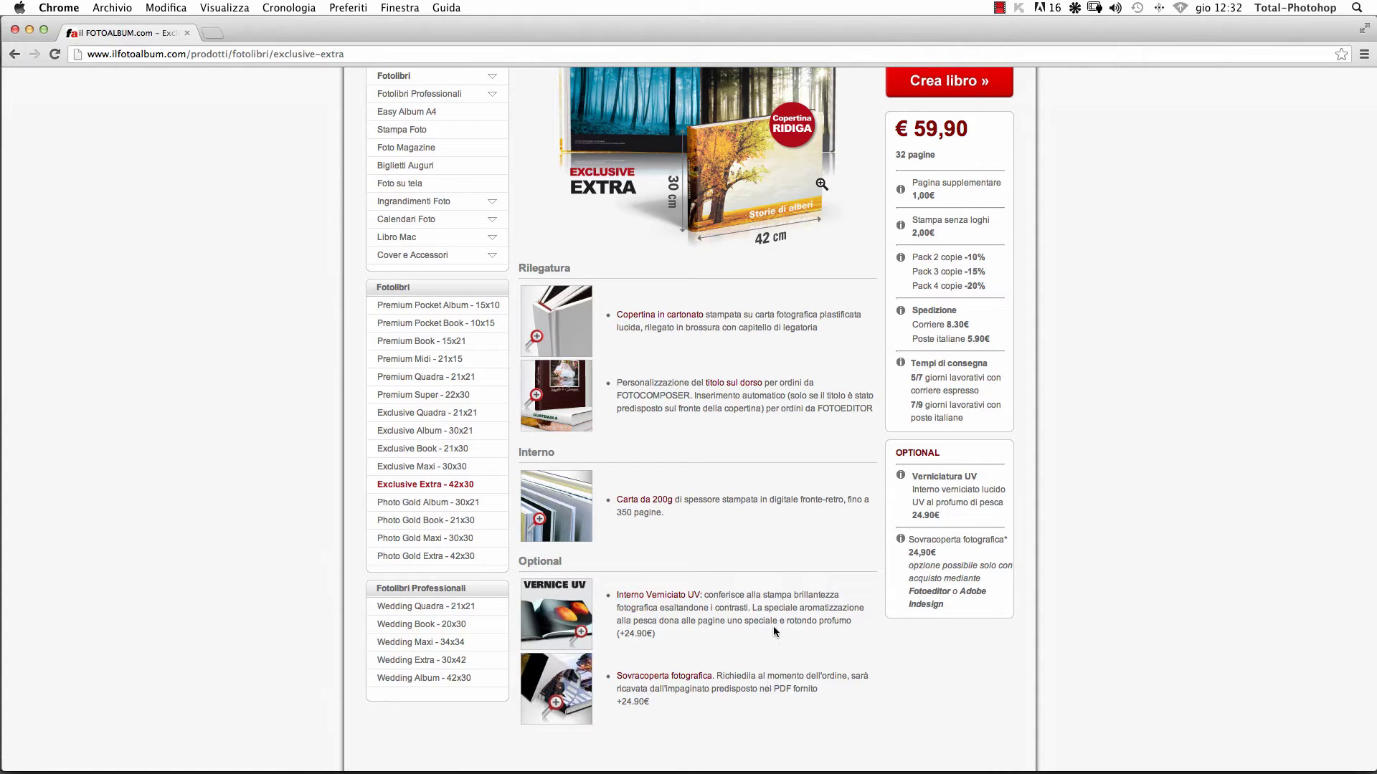
Check the €59,90 price for 32 pages
{"action": "scroll", "coordinate": [774, 603], "scroll_direction": "down", "scroll_amount": 5}
{"action": "scroll", "coordinate": [792, 585], "scroll_direction": "up", "scroll_amount": 10}
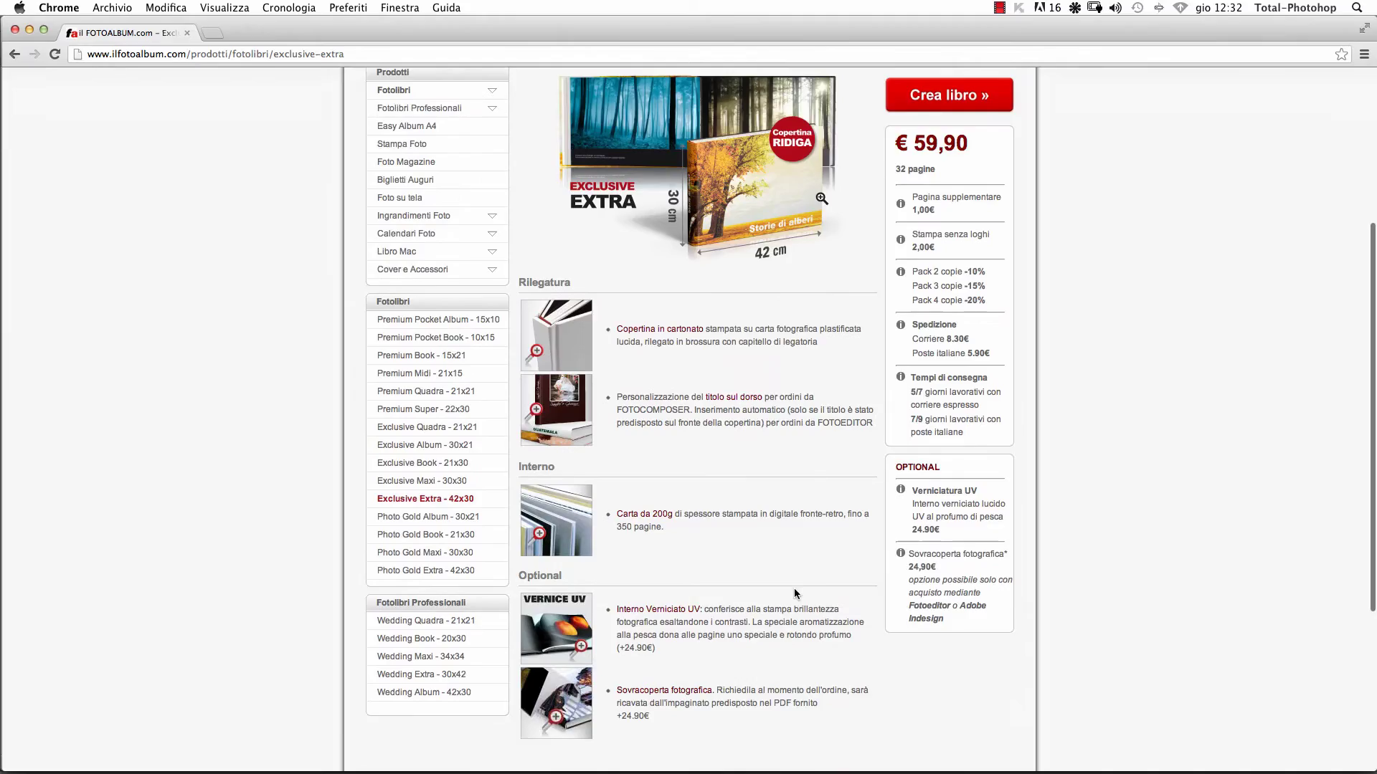
{"action": "scroll", "coordinate": [793, 588], "scroll_direction": "up", "scroll_amount": 1}
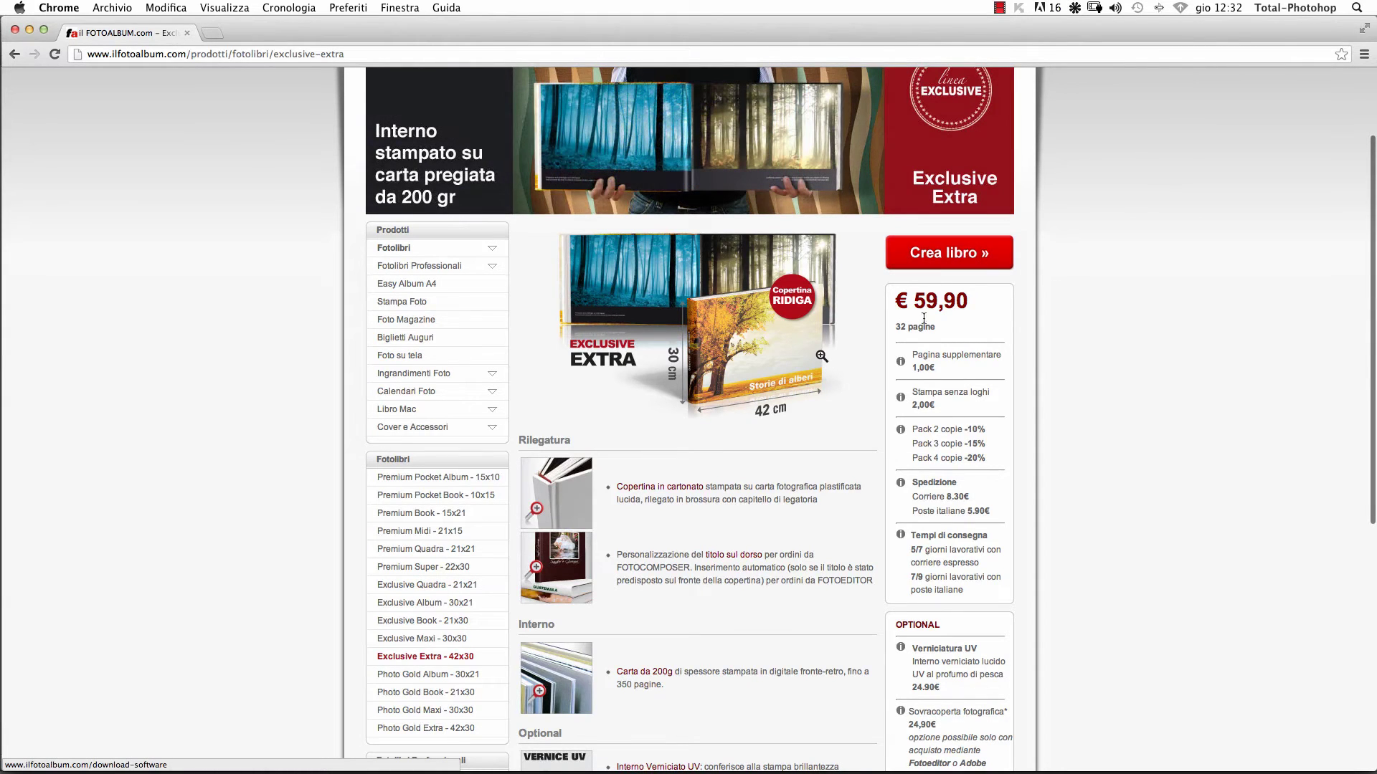
{"action": "left_click_drag", "start_coordinate": [911, 308], "coordinate": [979, 307]}
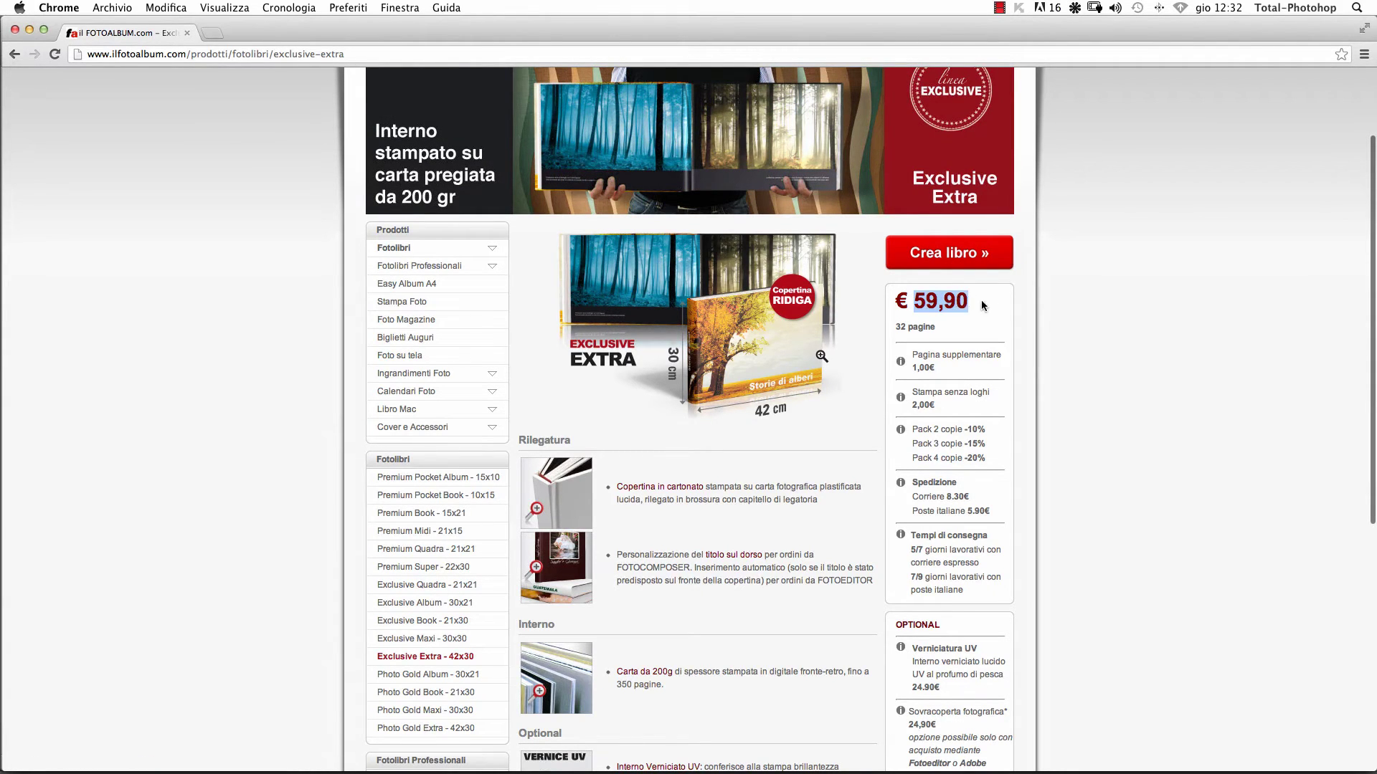
{"action": "left_click", "coordinate": [988, 311]}
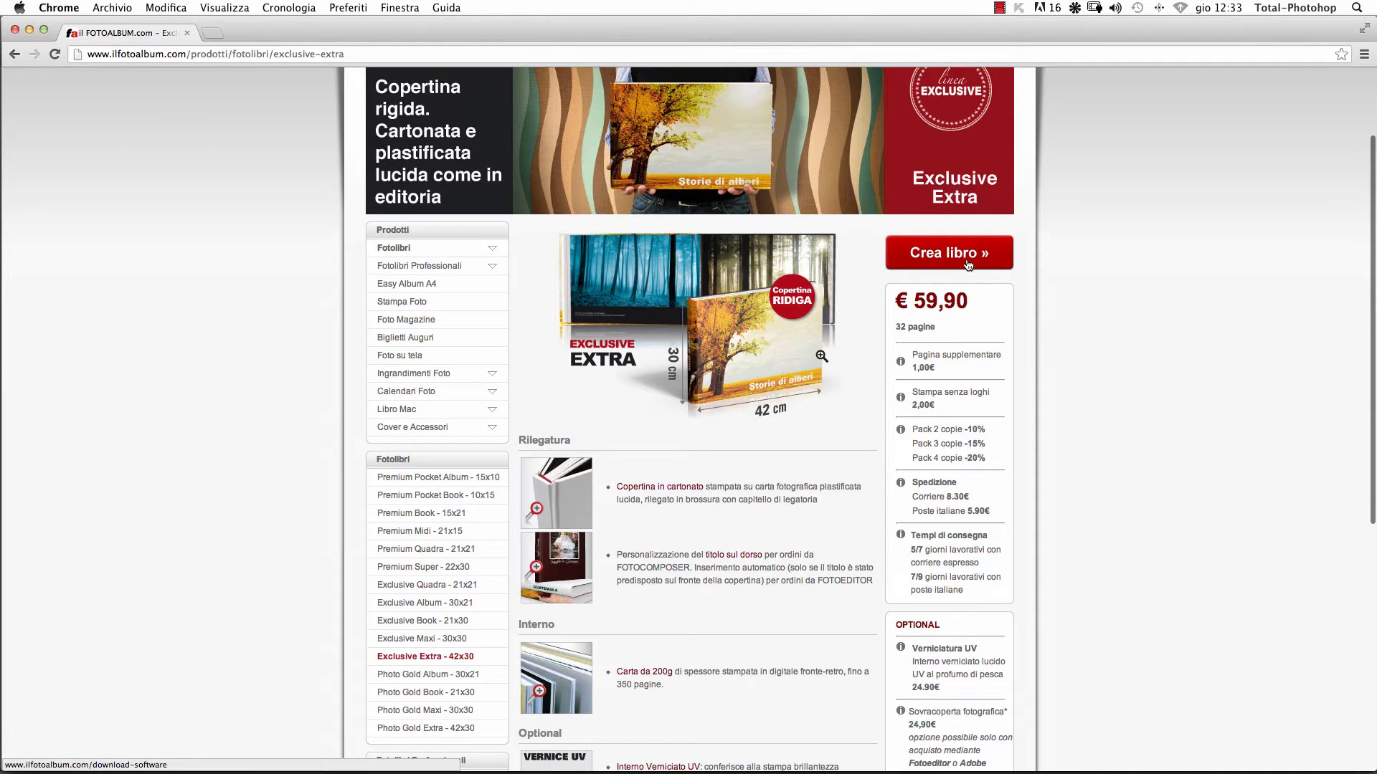
Start Crea libro for the Exclusive Extra and find the fotoeditor and fotocomposer options
{"action": "left_click", "coordinate": [970, 257]}
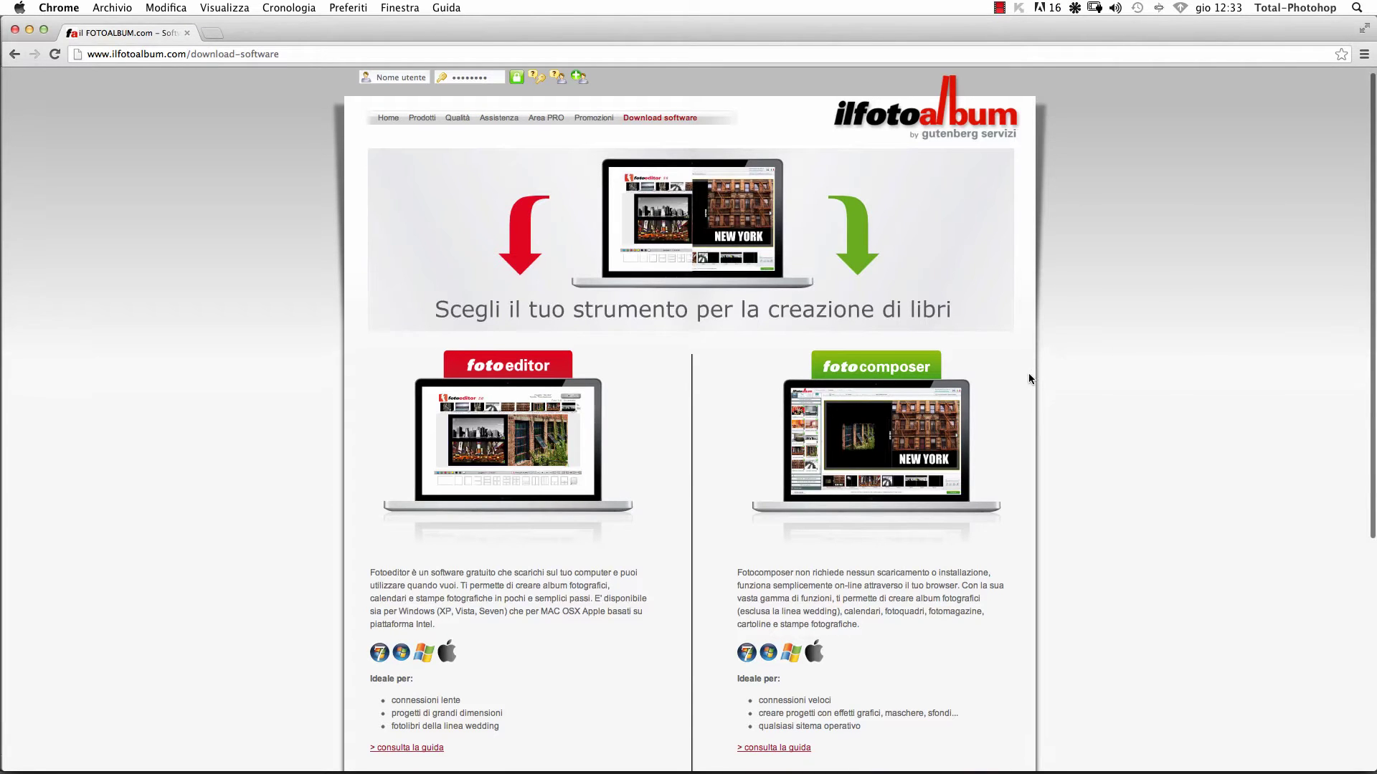
{"action": "scroll", "coordinate": [1033, 370], "scroll_direction": "down", "scroll_amount": 3}
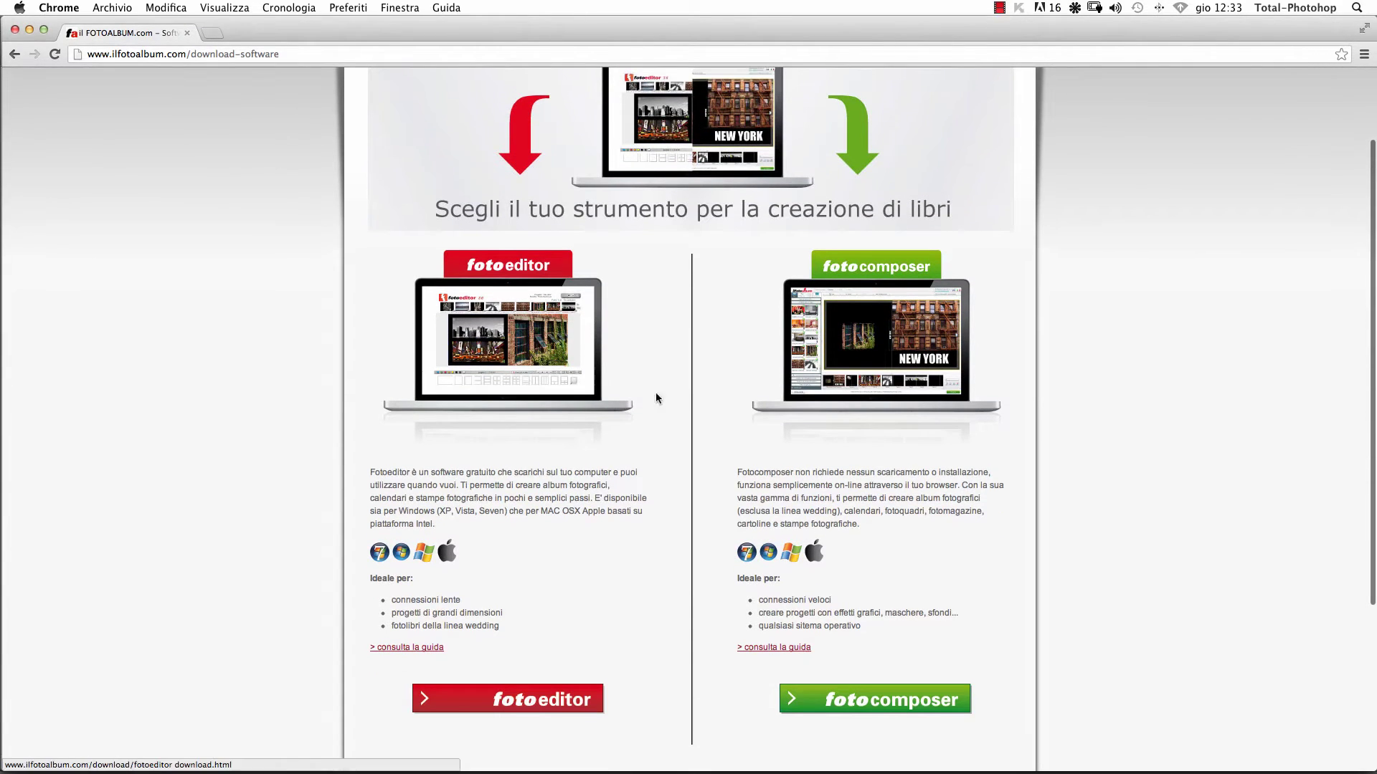
{"action": "scroll", "coordinate": [1000, 329], "scroll_direction": "up", "scroll_amount": 1}
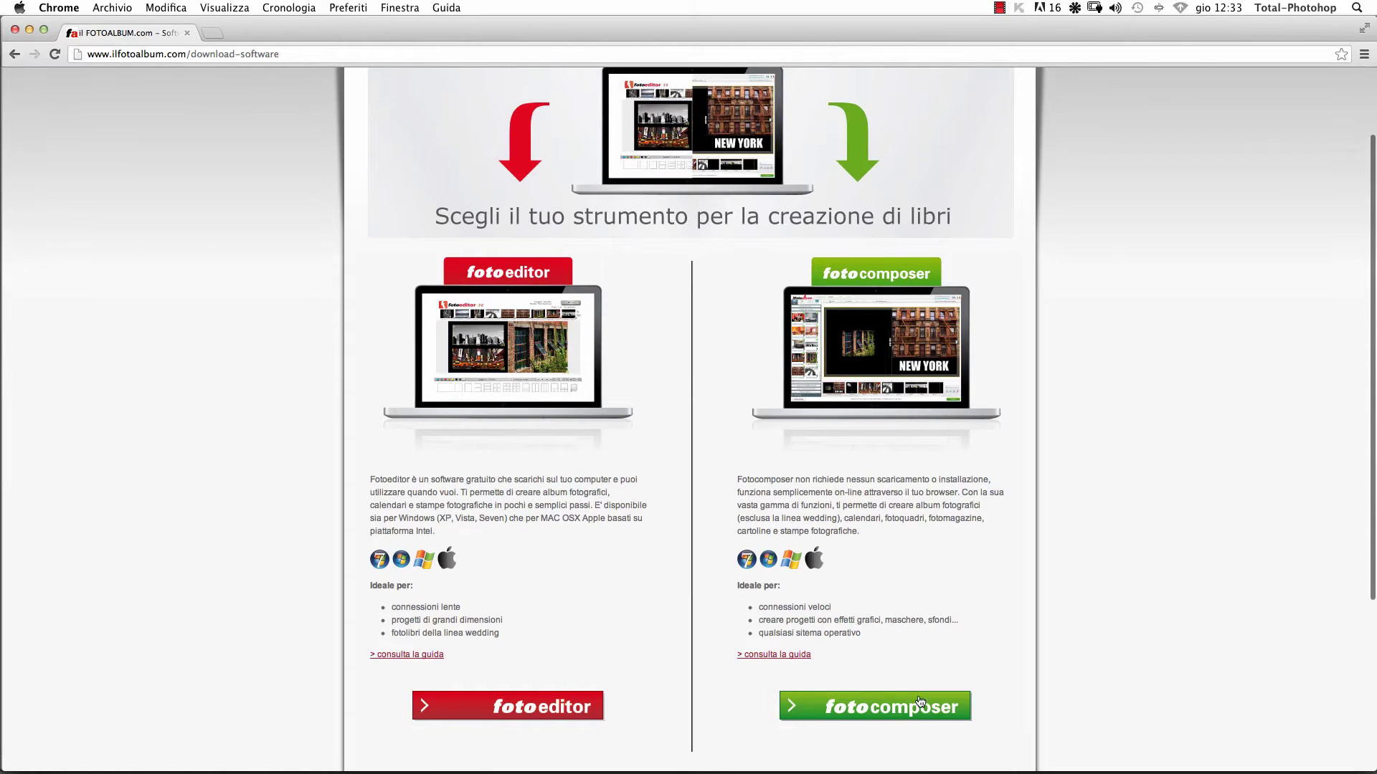
{"action": "scroll", "coordinate": [893, 712], "scroll_direction": "up", "scroll_amount": 1}
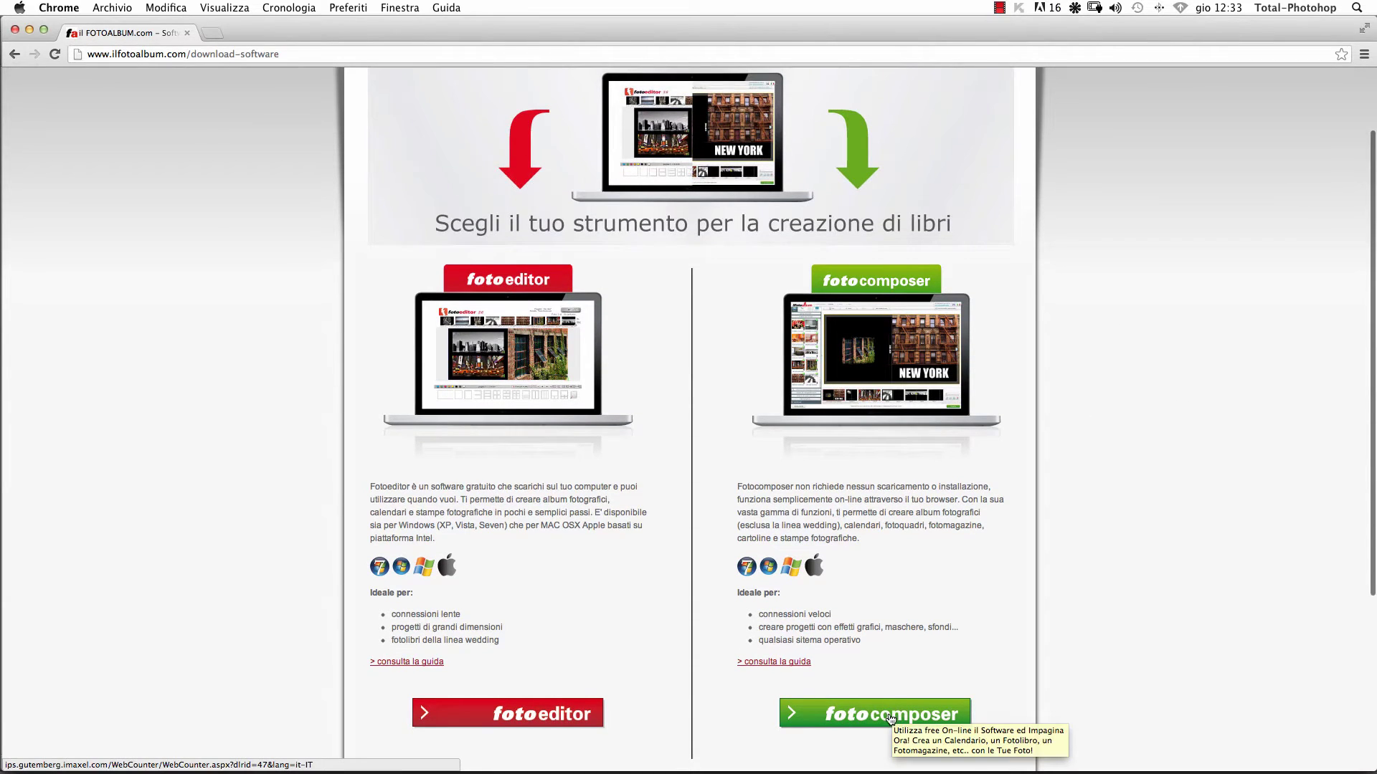
Launch fotocomposer, log in with the account e-mail and password, and accept the welcome message
{"action": "left_click", "coordinate": [888, 715]}
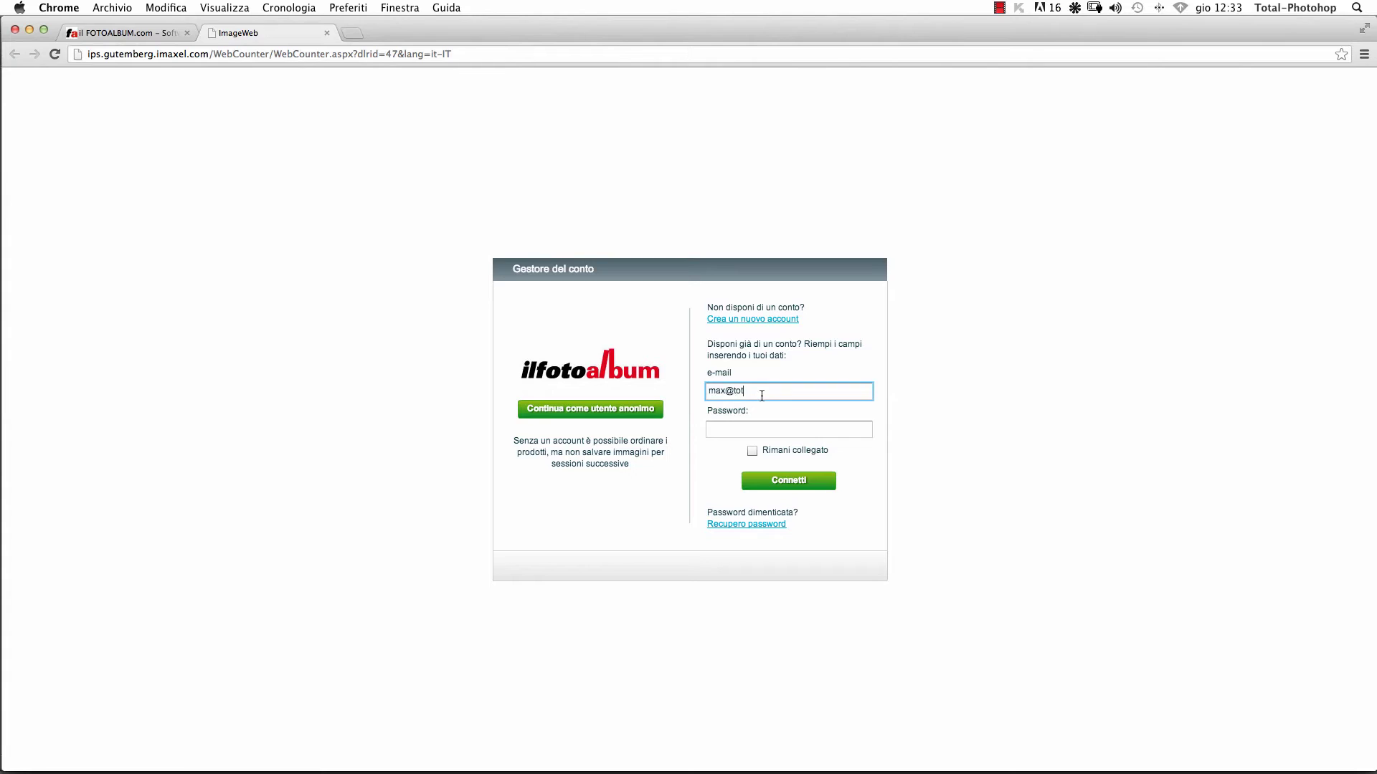
{"action": "type", "text": "otoshop.co"}
{"action": "type", "text": "m"}
{"action": "key", "text": "Tab"}
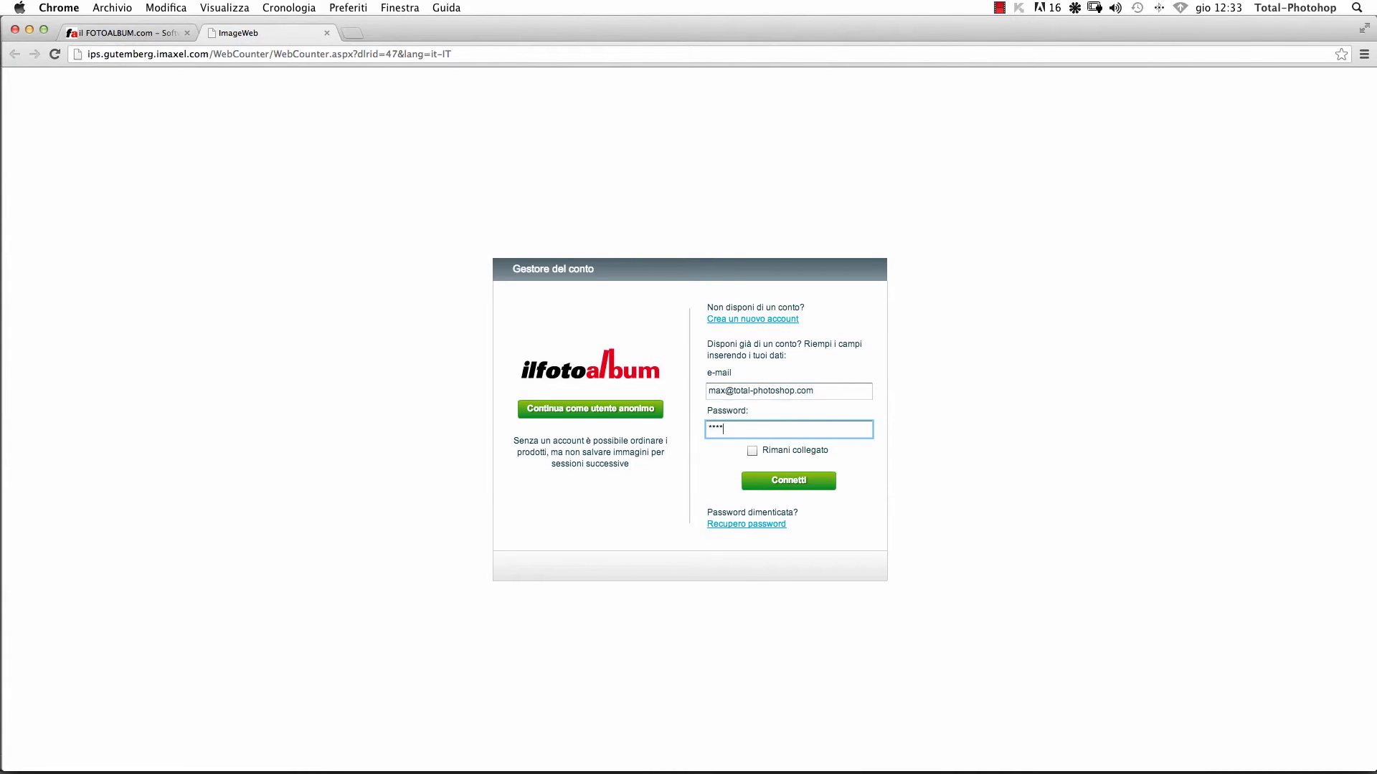
{"action": "key", "text": "Return"}
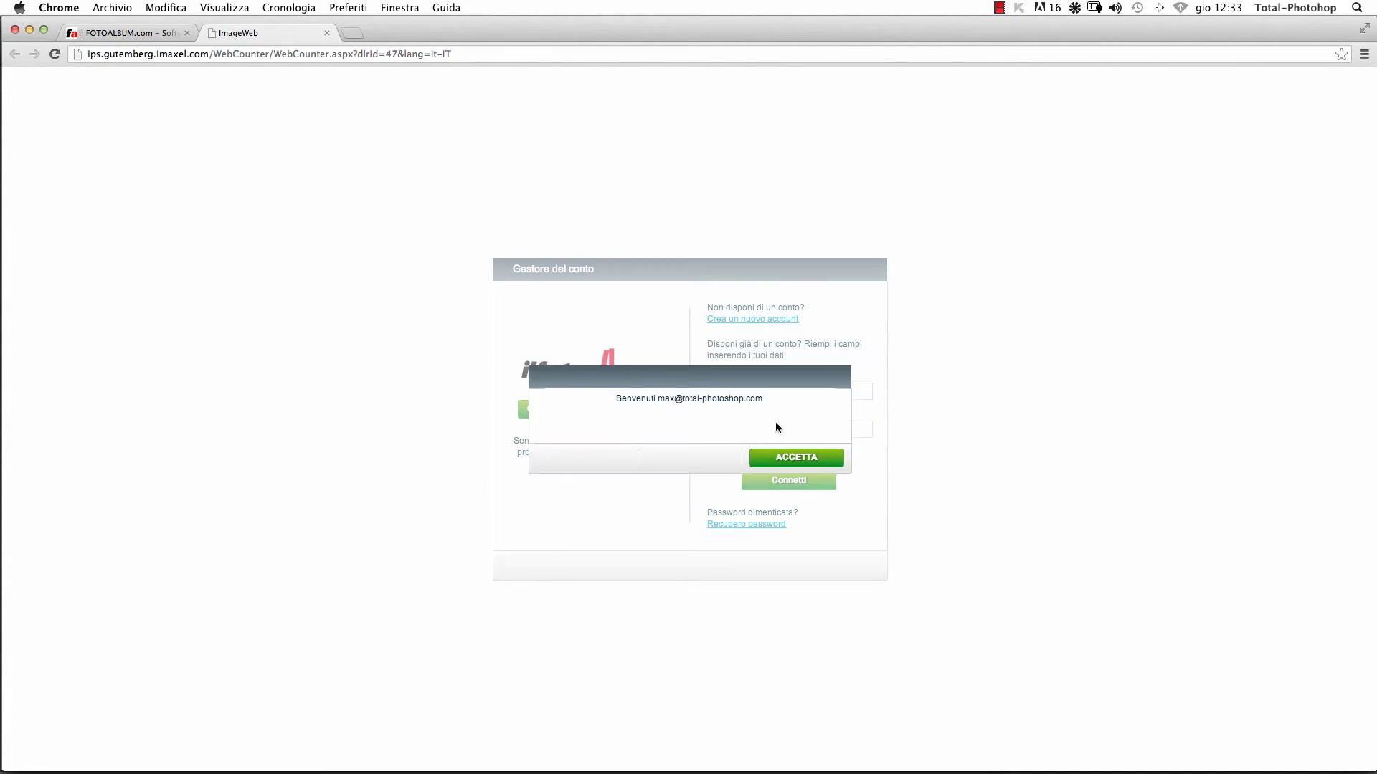
{"action": "left_click", "coordinate": [802, 457]}
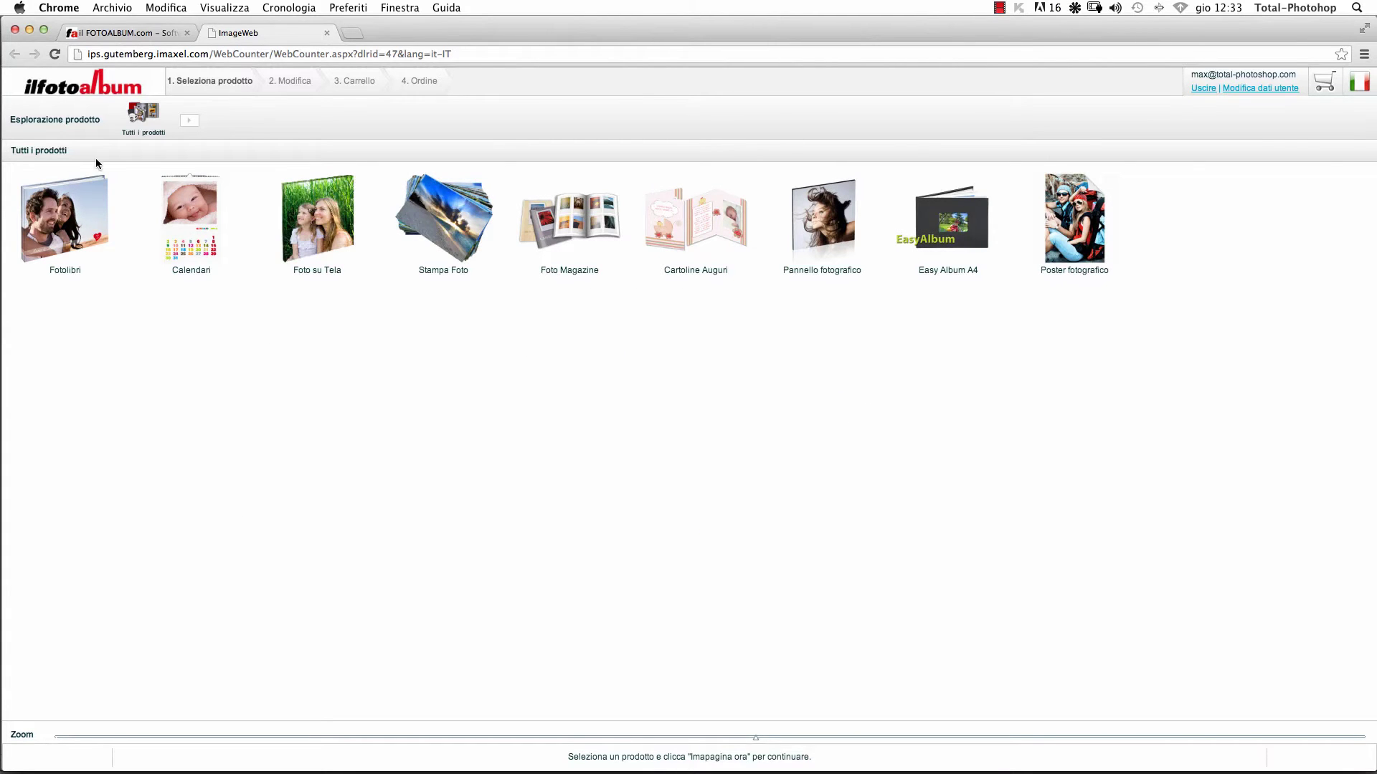
Choose Fotolibri > Linea Exclusive > Exclusive Extra 42x30 and dismiss the guide tip
{"action": "left_click", "coordinate": [65, 219]}
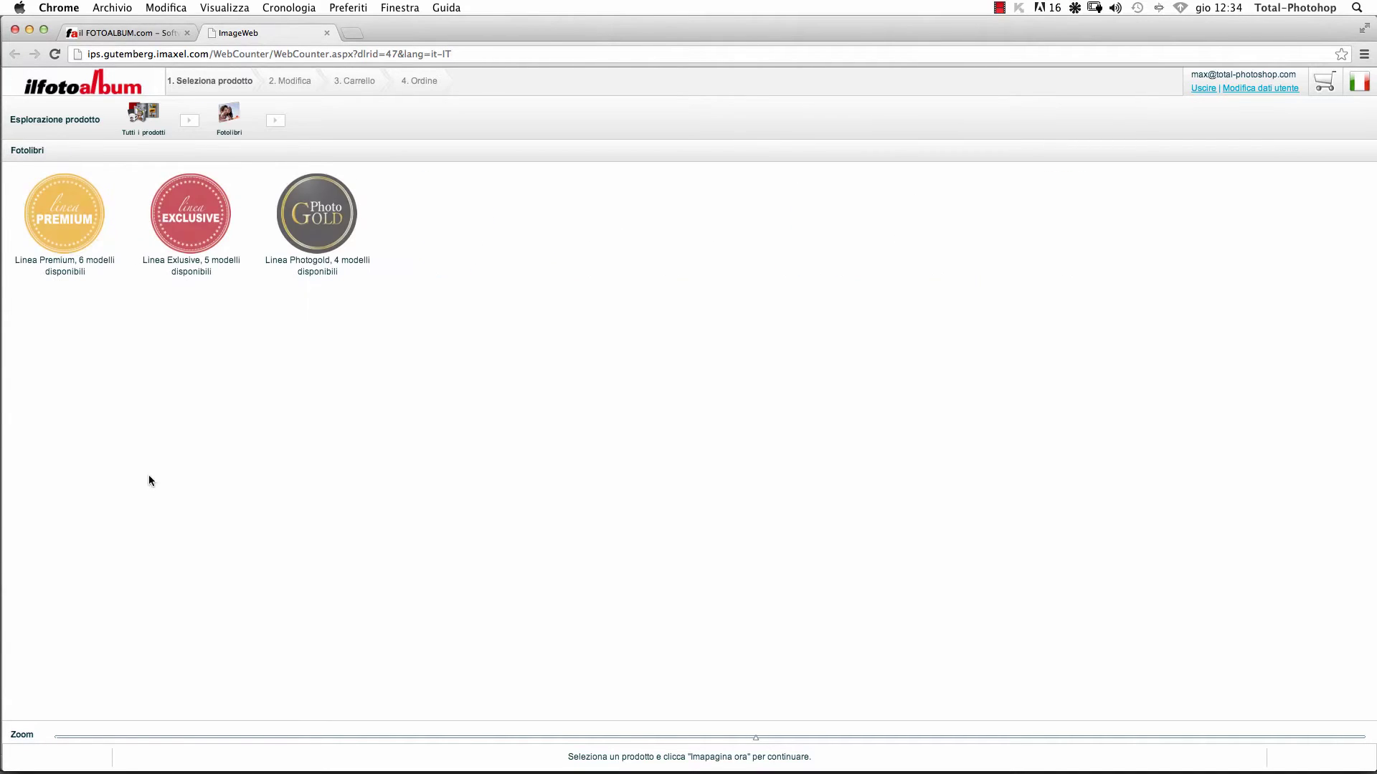
{"action": "left_click", "coordinate": [191, 213]}
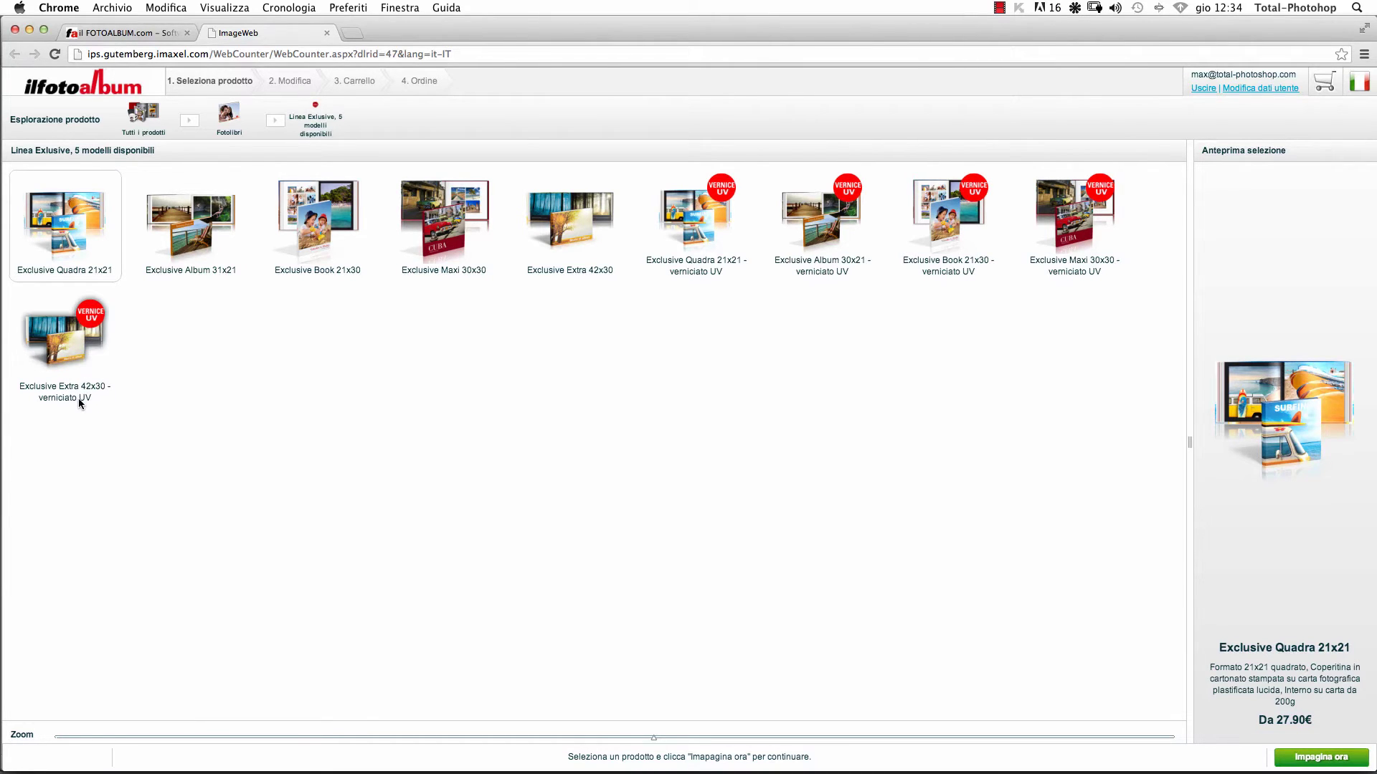
{"action": "left_click", "coordinate": [589, 254]}
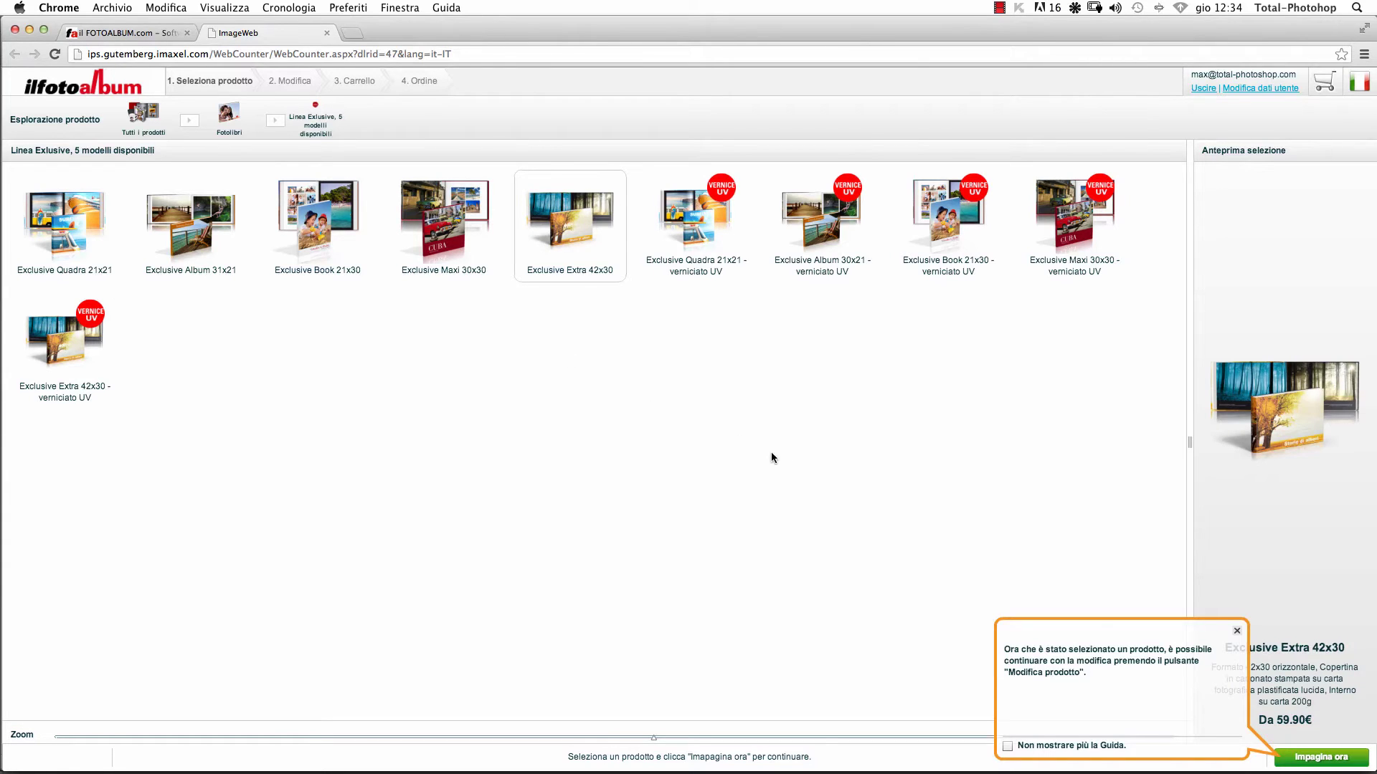
{"action": "left_click", "coordinate": [1237, 631]}
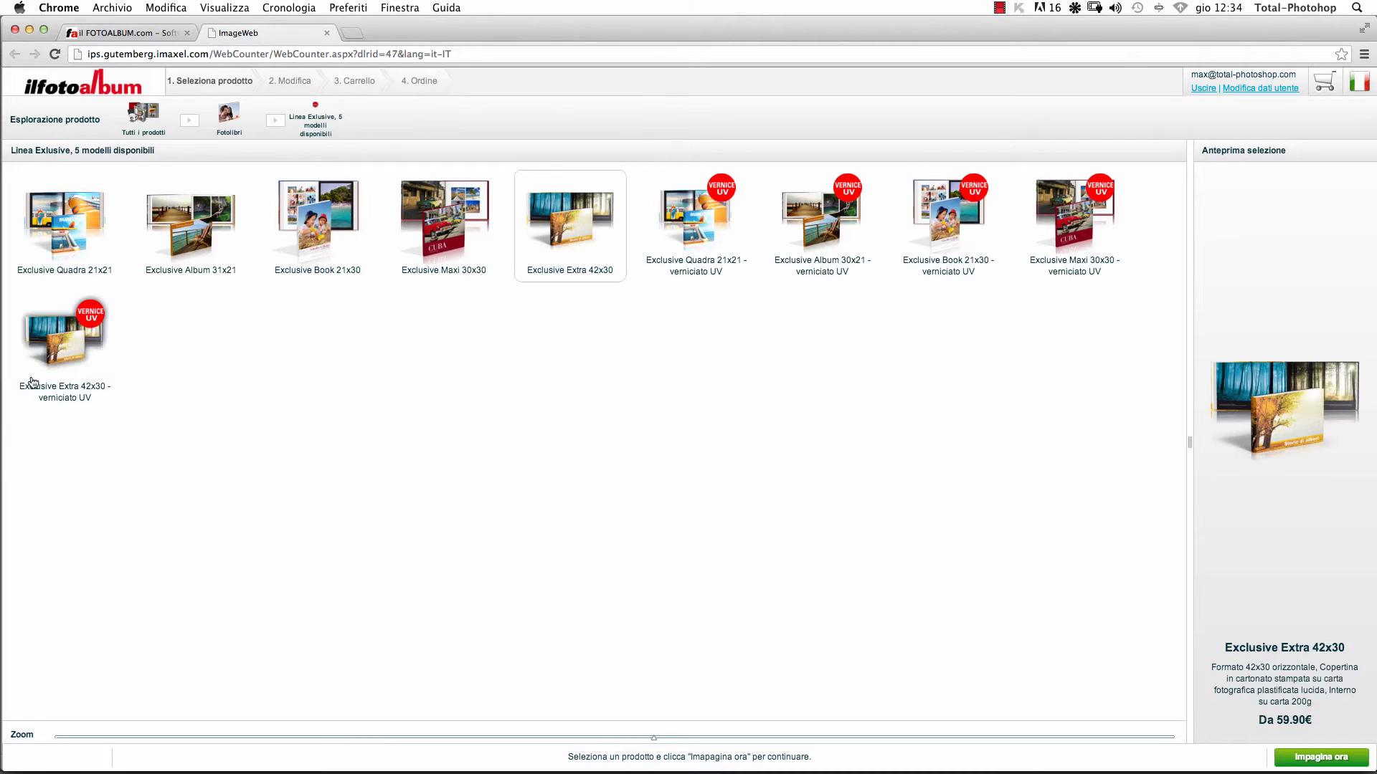
Switch to Exclusive Extra 42x30 - verniciato UV and start Impagina ora
{"action": "left_click", "coordinate": [76, 359]}
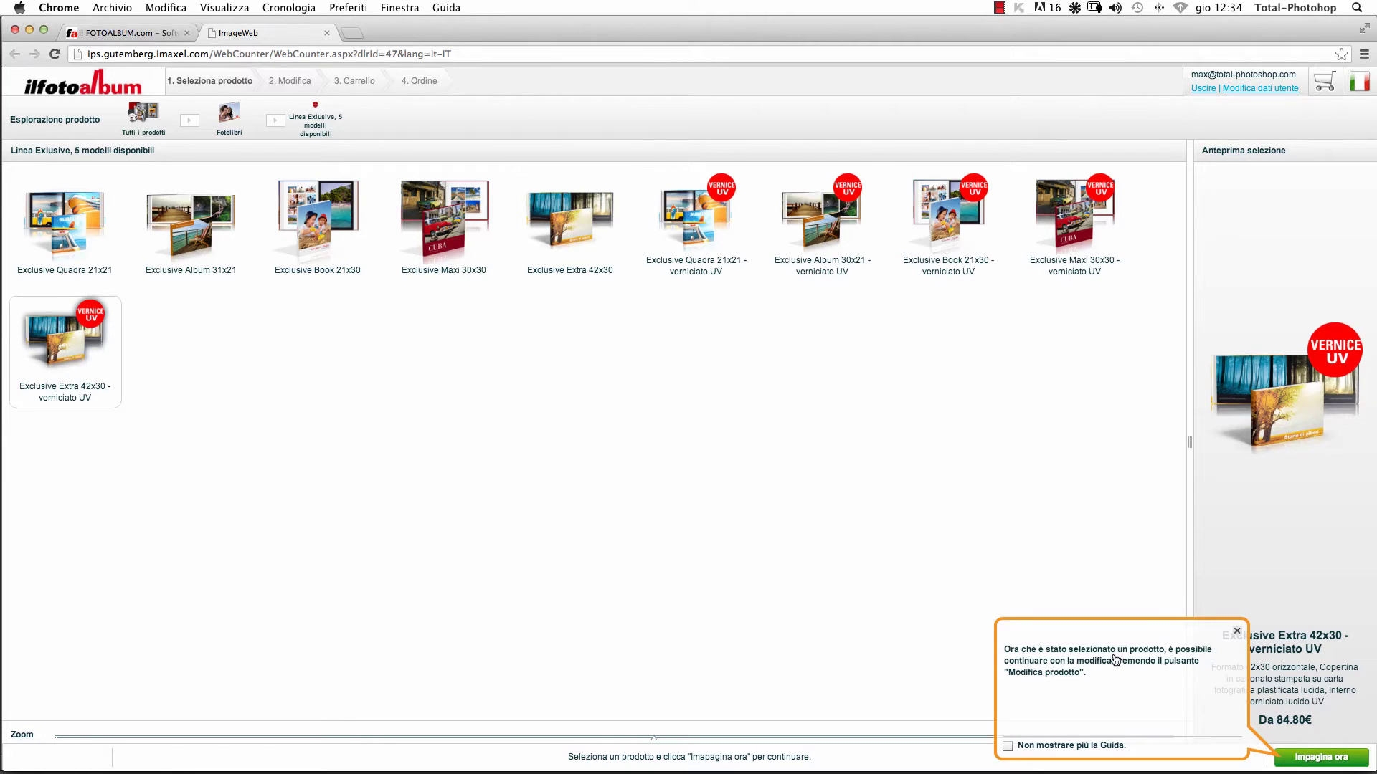
{"action": "left_click", "coordinate": [1237, 631]}
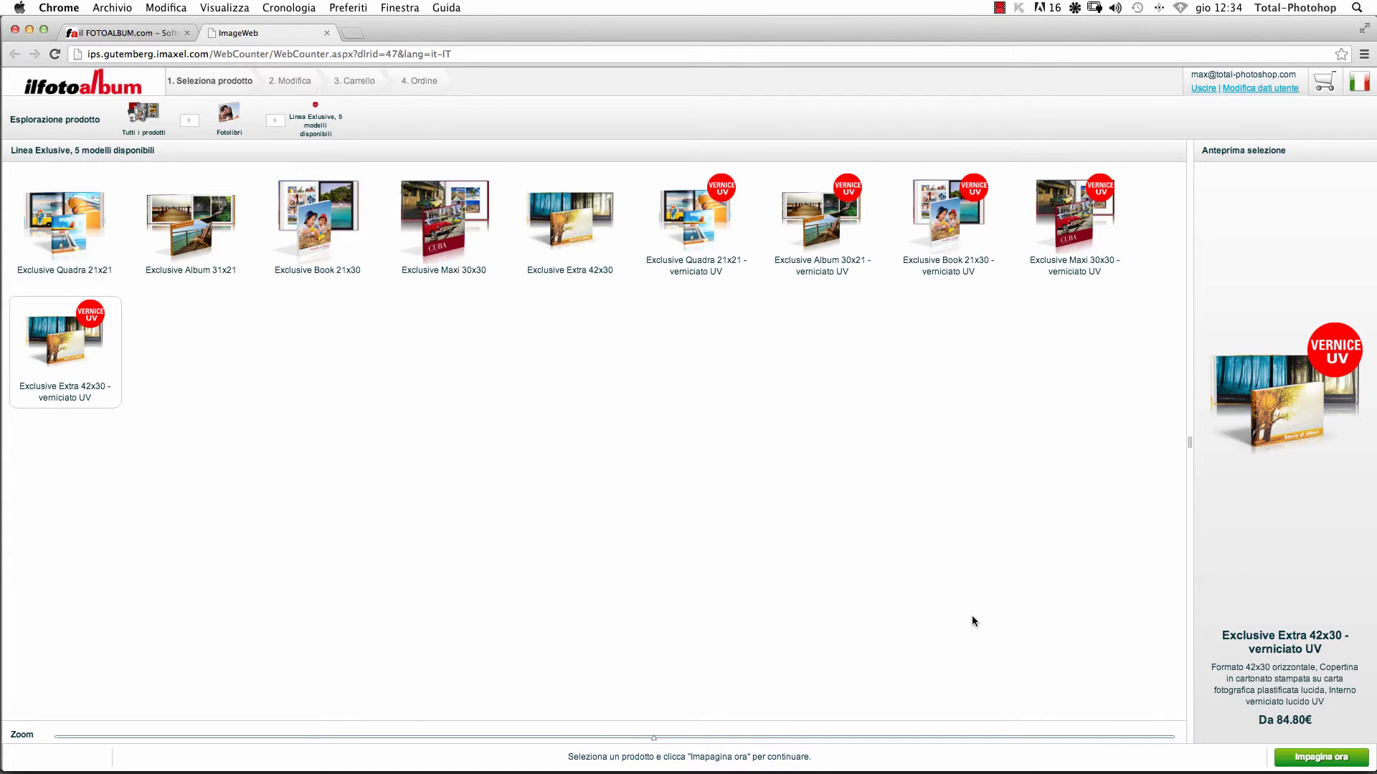
{"action": "left_click", "coordinate": [84, 360]}
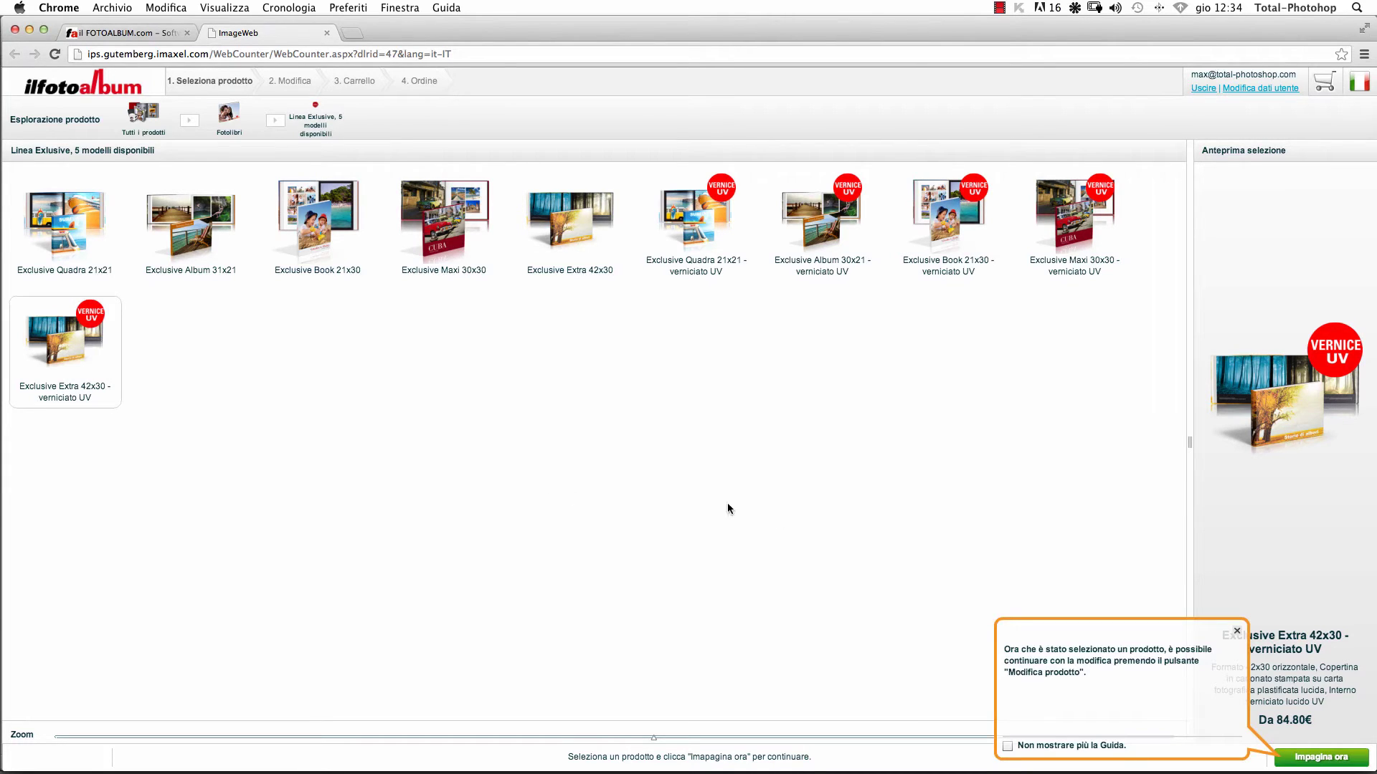
{"action": "left_click", "coordinate": [1237, 631]}
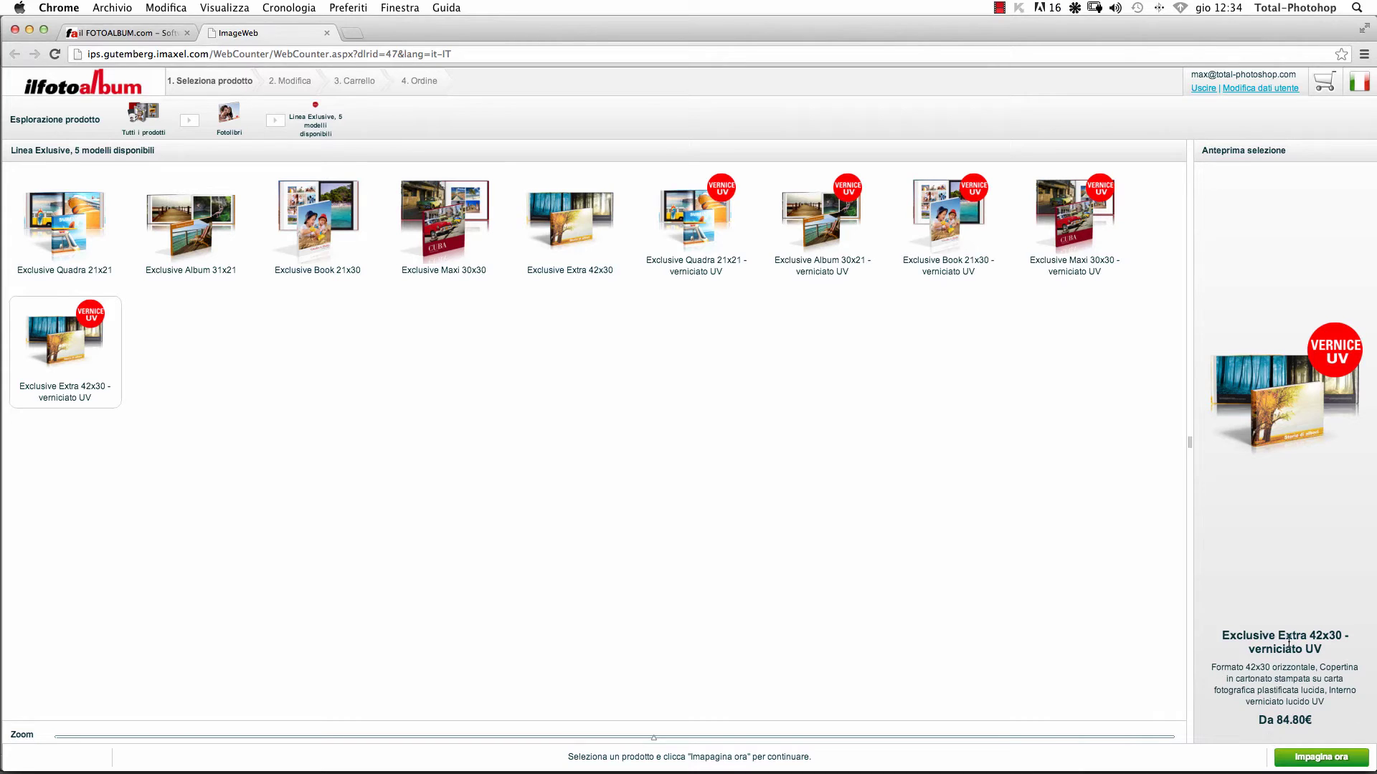
{"action": "left_click", "coordinate": [1319, 759]}
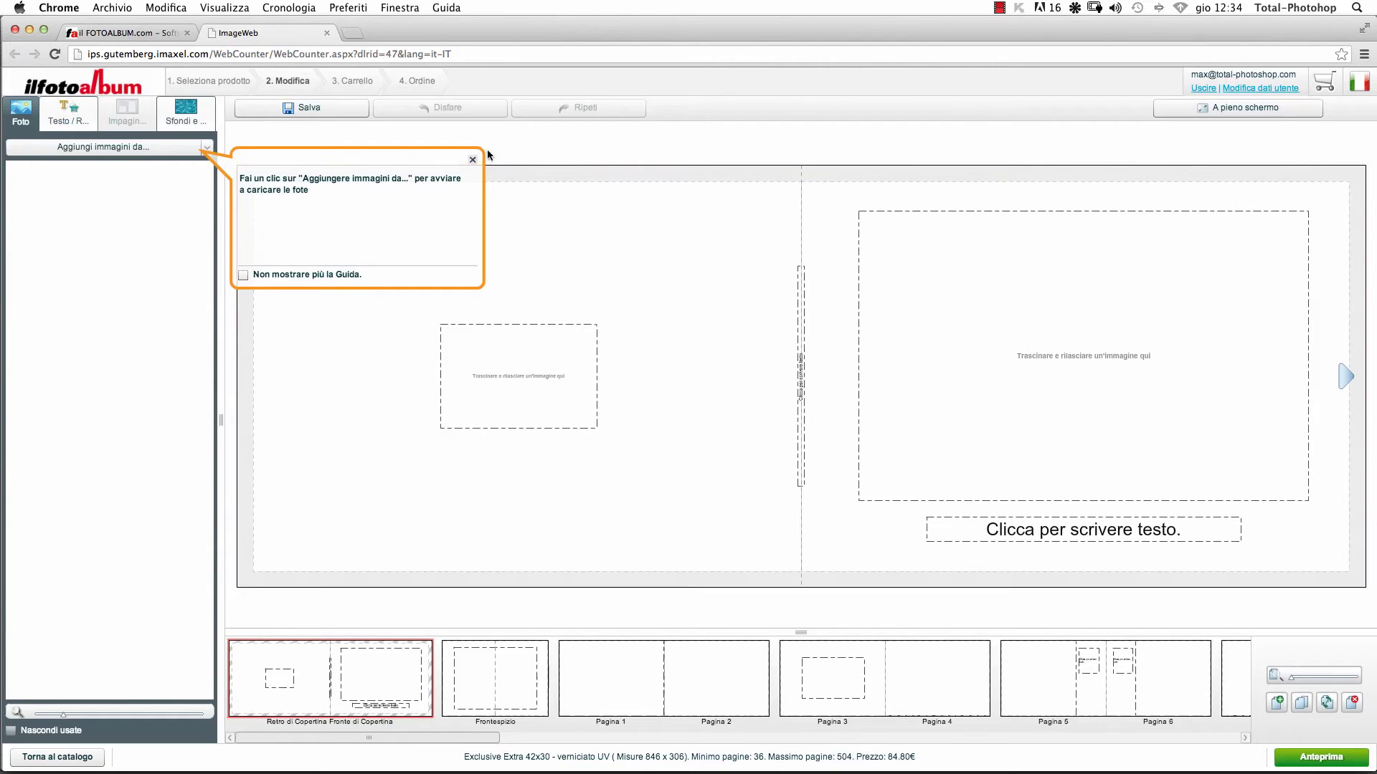
Dismiss the add-images tip and scroll the page thumbnails through to page 32
{"action": "left_click", "coordinate": [474, 160]}
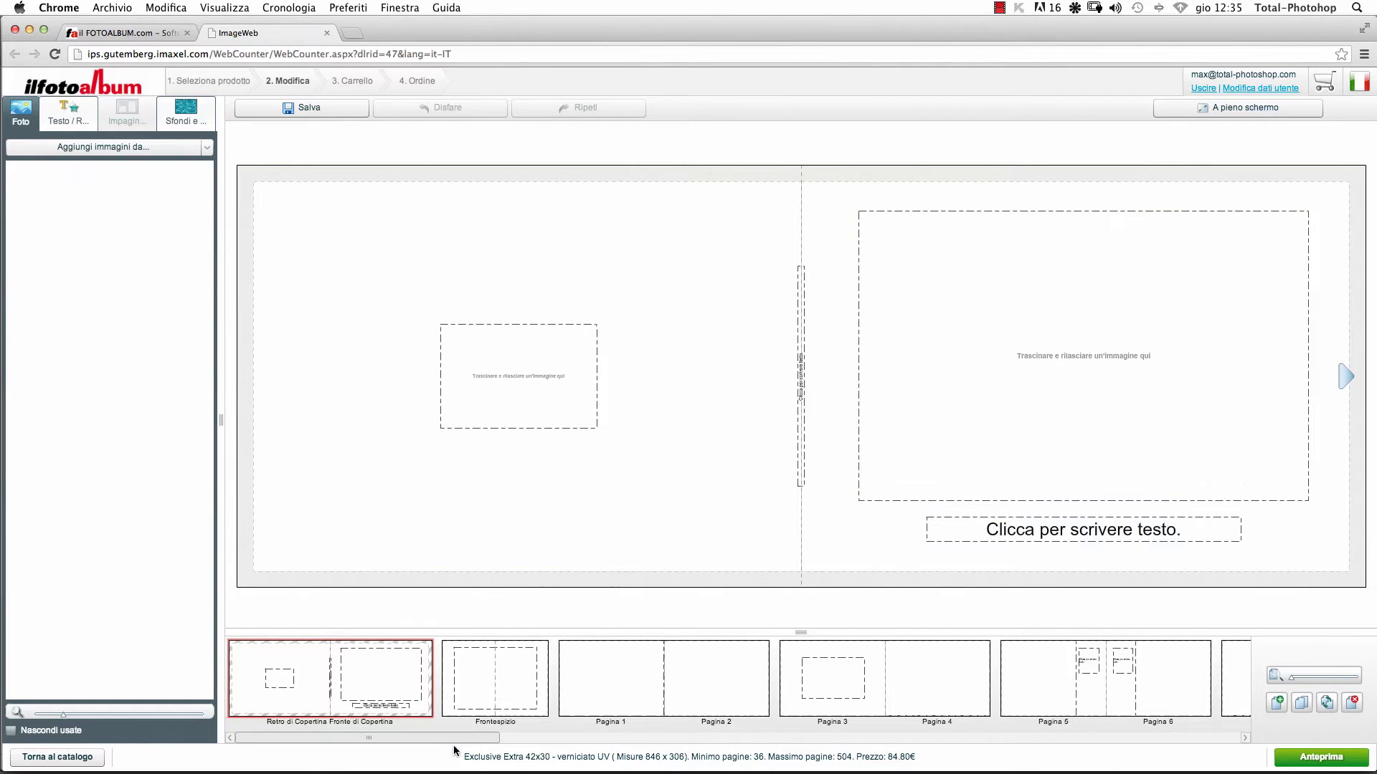
{"action": "left_click_drag", "start_coordinate": [461, 741], "coordinate": [465, 743]}
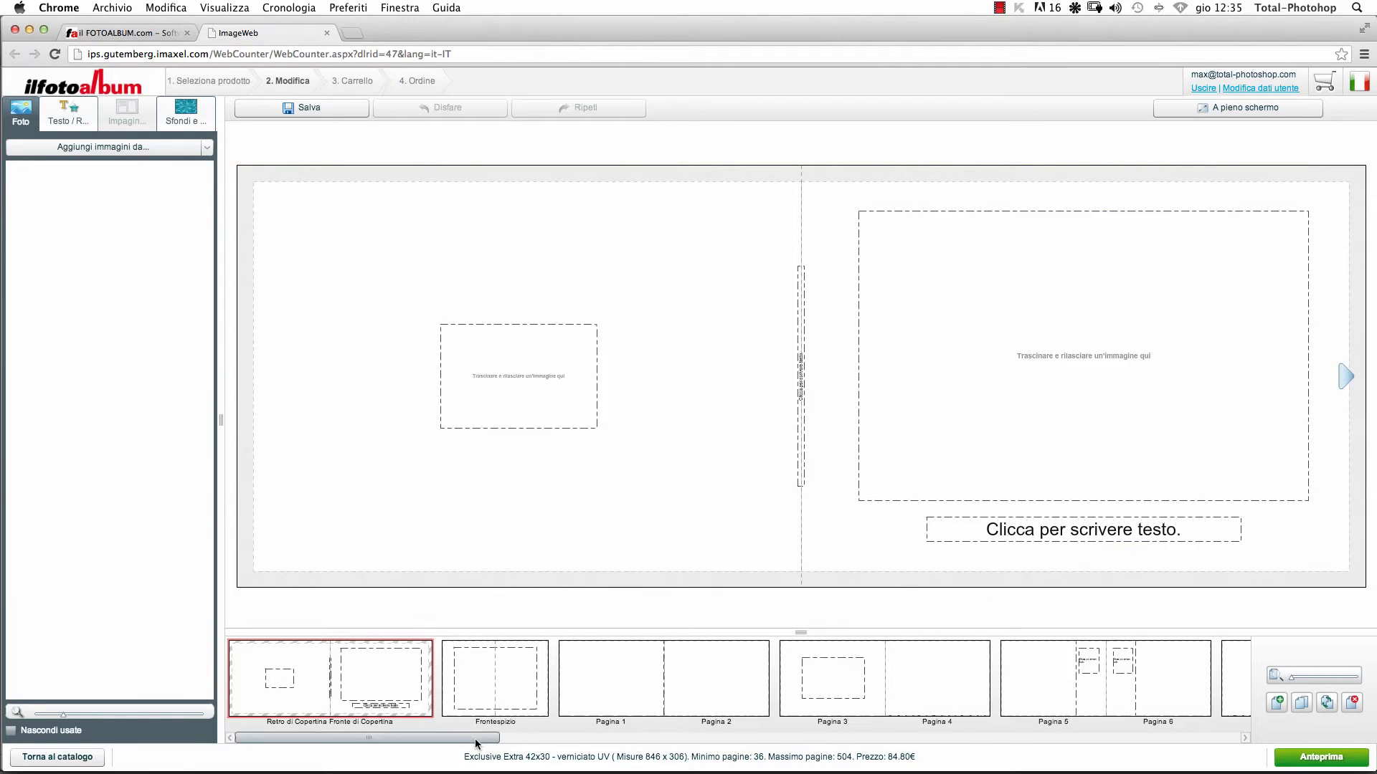
{"action": "mouse_move", "coordinate": [500, 743]}
{"action": "left_mouse_down"}
{"action": "mouse_move", "coordinate": [1118, 746]}
{"action": "mouse_move", "coordinate": [1104, 745]}
{"action": "left_mouse_up"}
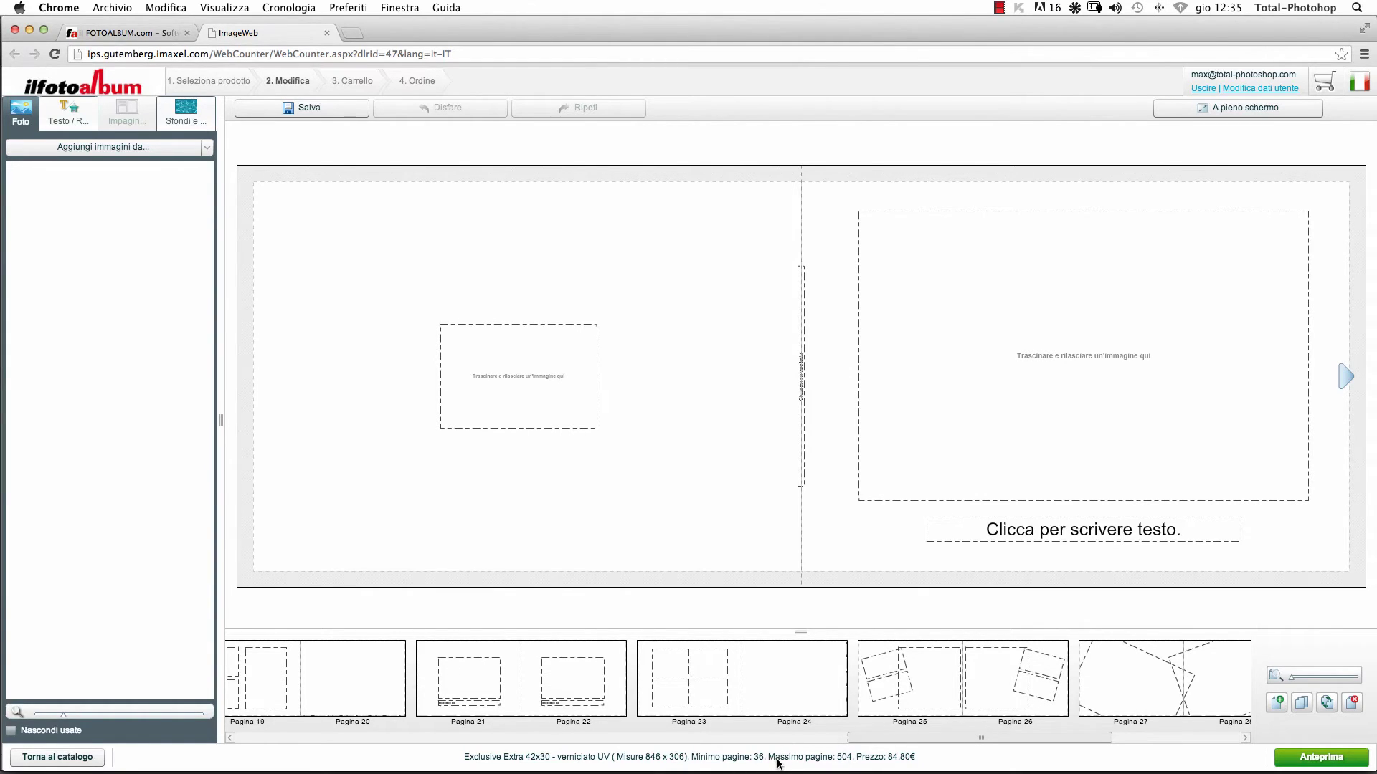
{"action": "left_click_drag", "start_coordinate": [859, 738], "coordinate": [940, 725]}
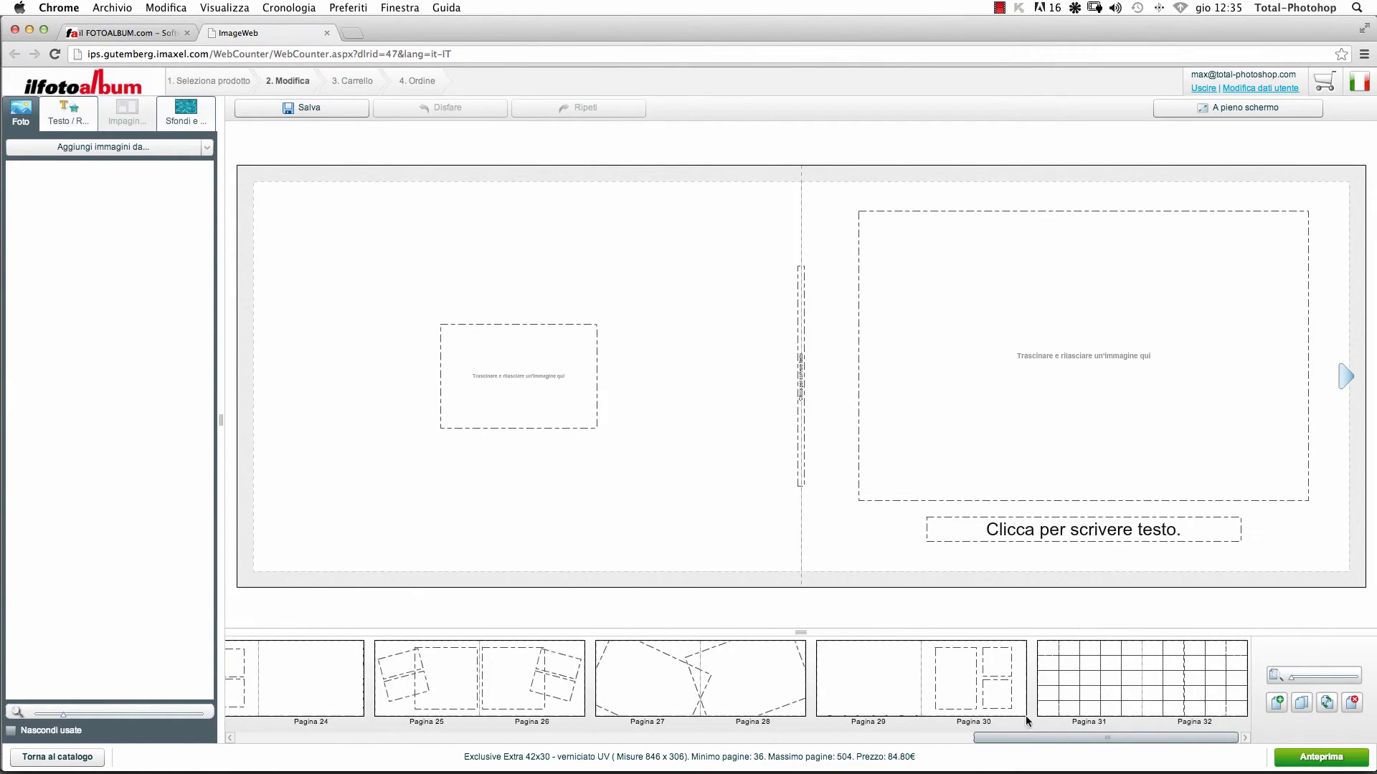
{"action": "mouse_move", "coordinate": [940, 727]}
{"action": "left_mouse_down"}
{"action": "mouse_move", "coordinate": [1037, 715]}
{"action": "mouse_move", "coordinate": [810, 737]}
{"action": "left_mouse_up"}
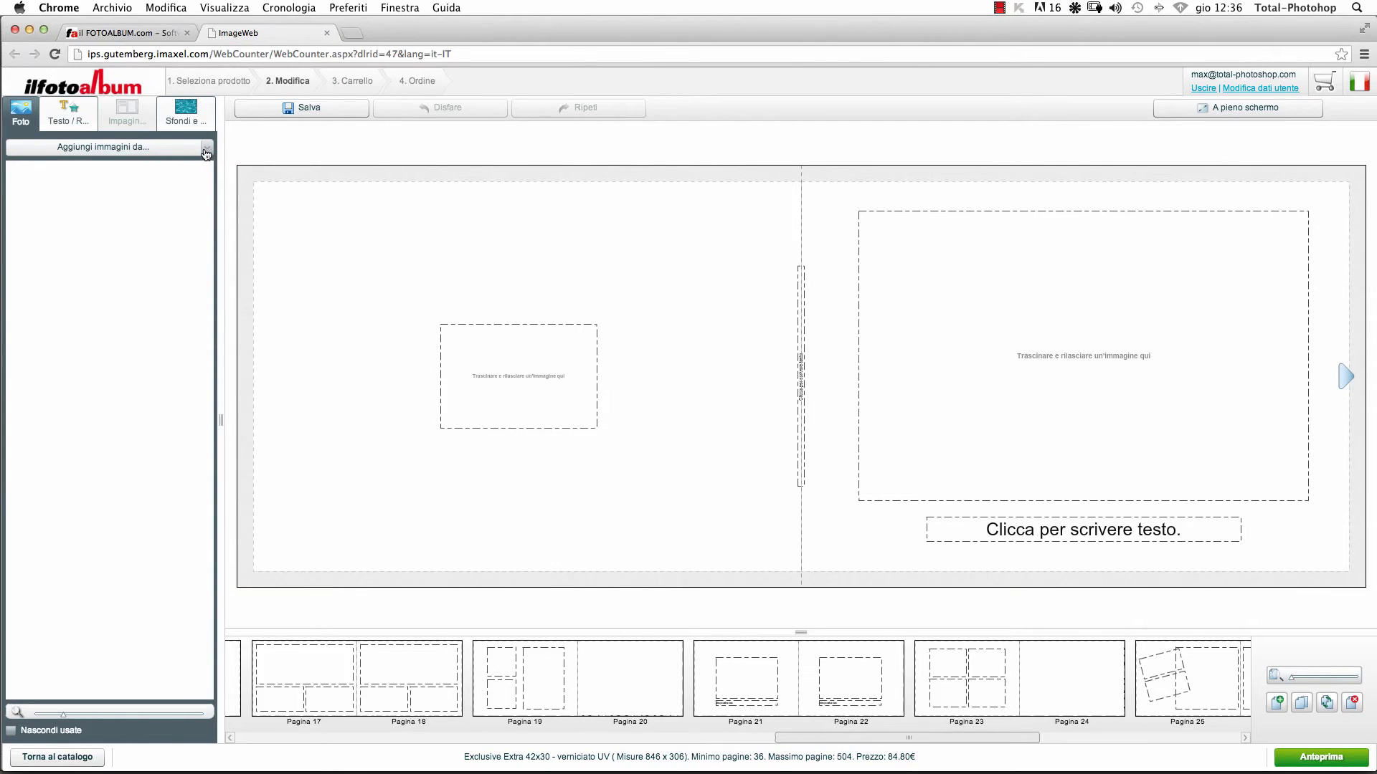
Upload every photo in the JPEG folder from Risorse del computer into the project
{"action": "left_click", "coordinate": [176, 152]}
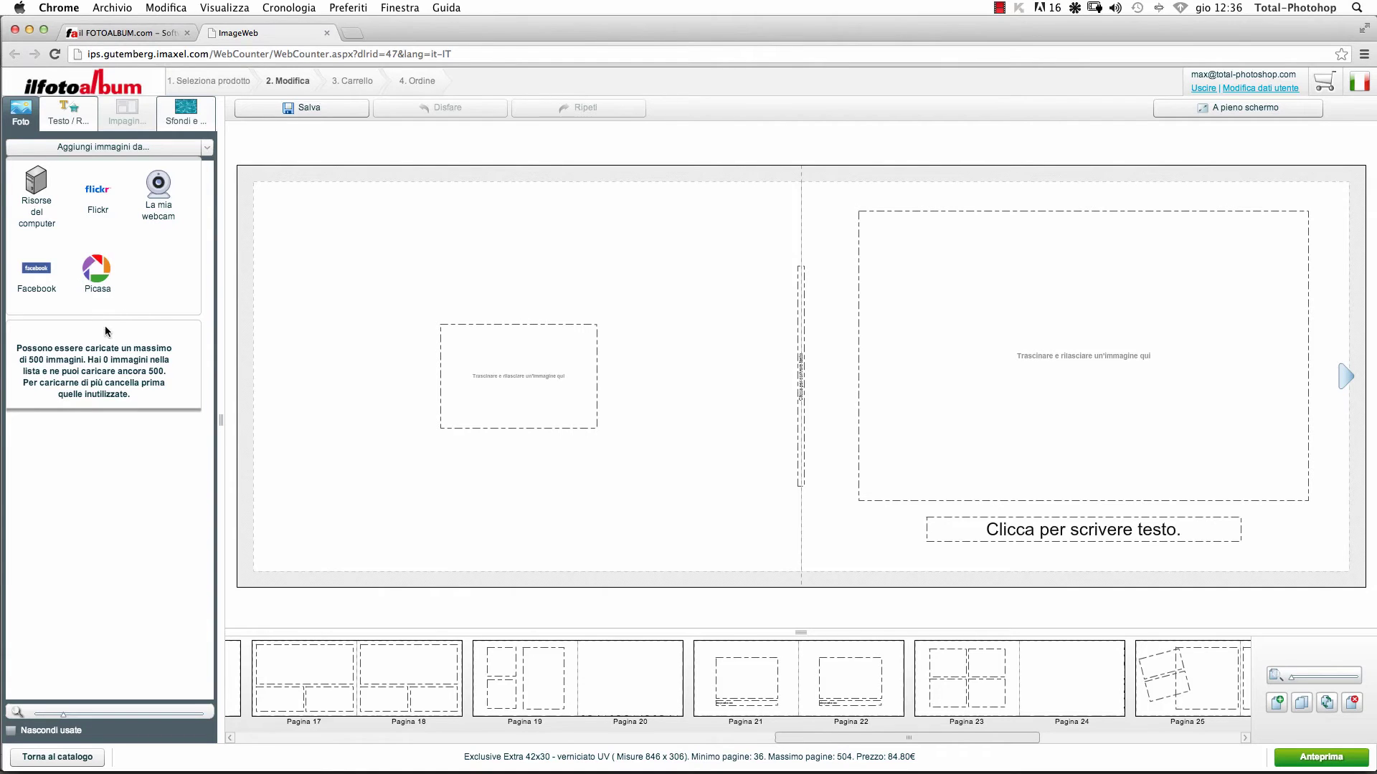
{"action": "left_click", "coordinate": [33, 191]}
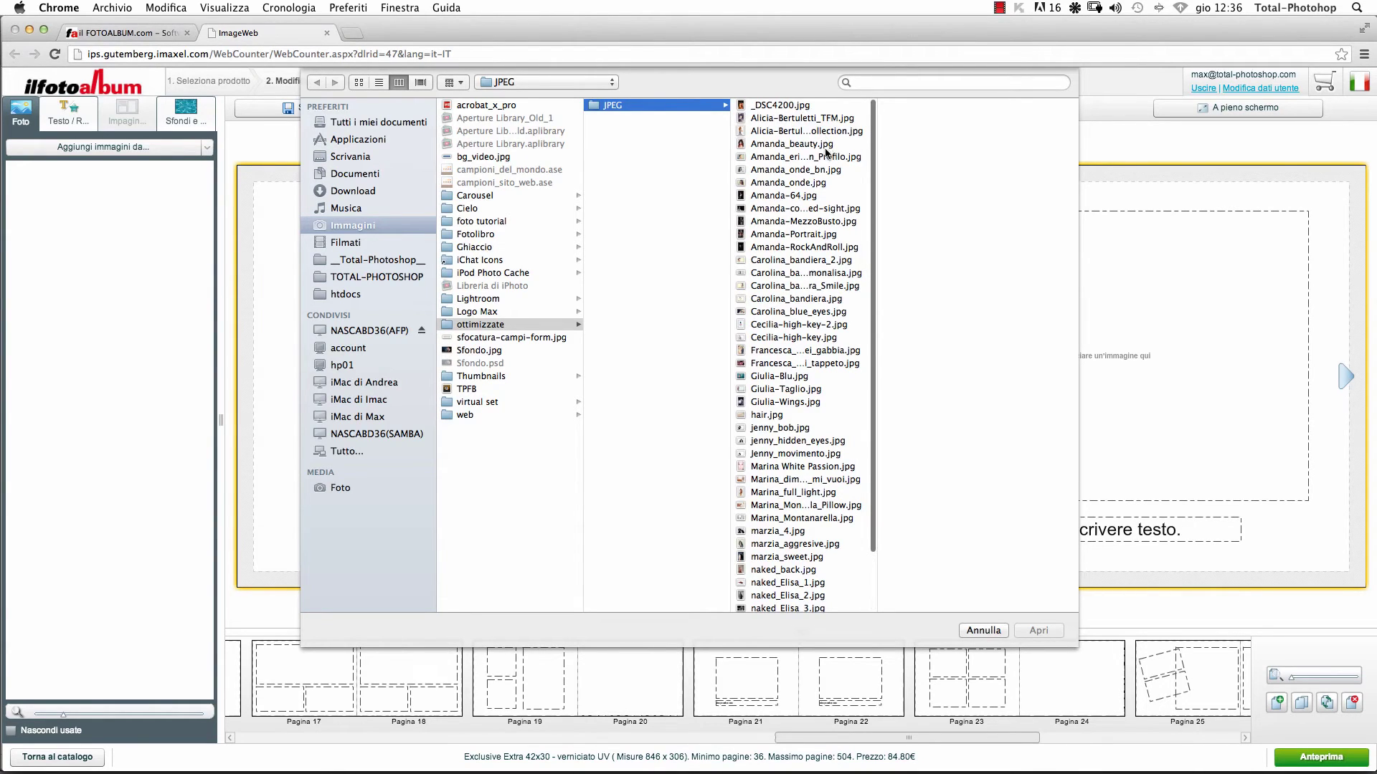
{"action": "key", "text": "super+a"}
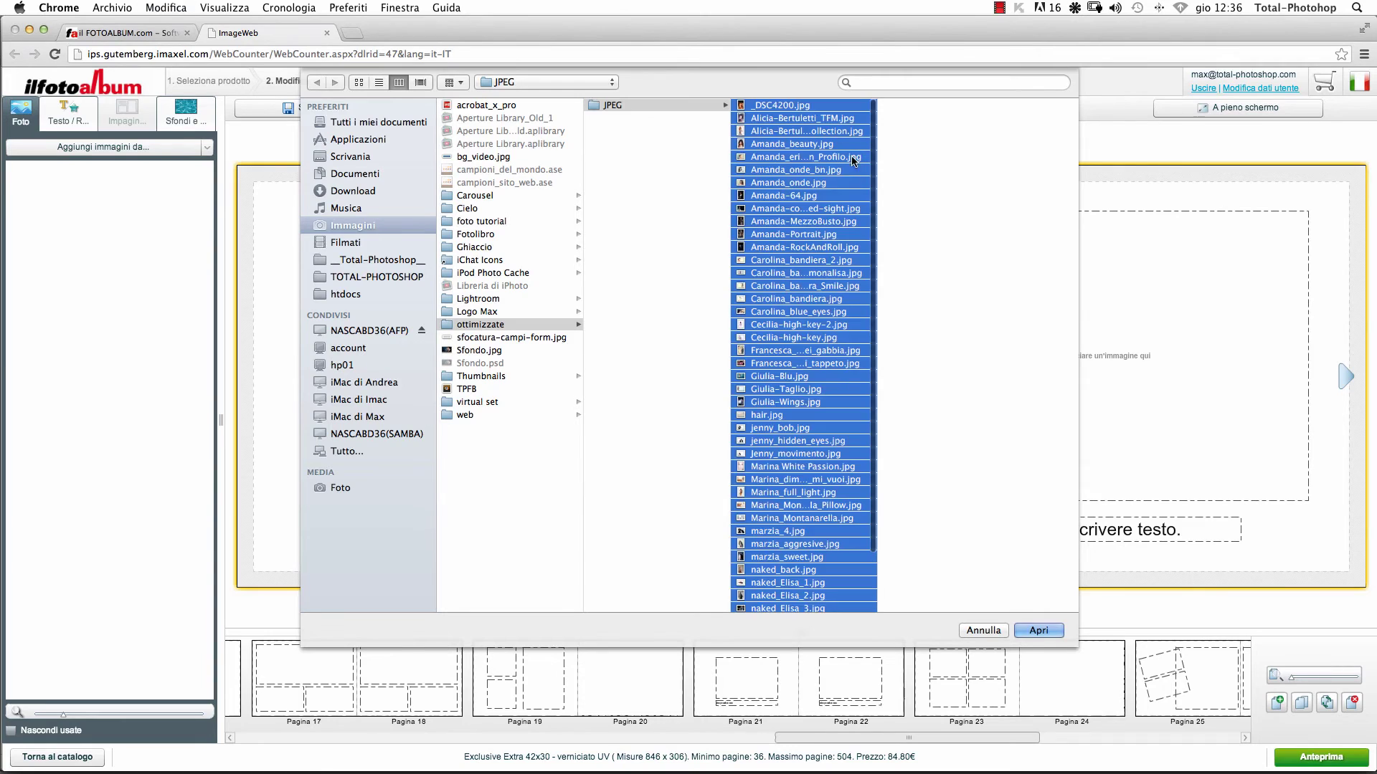
{"action": "left_click", "coordinate": [1042, 634]}
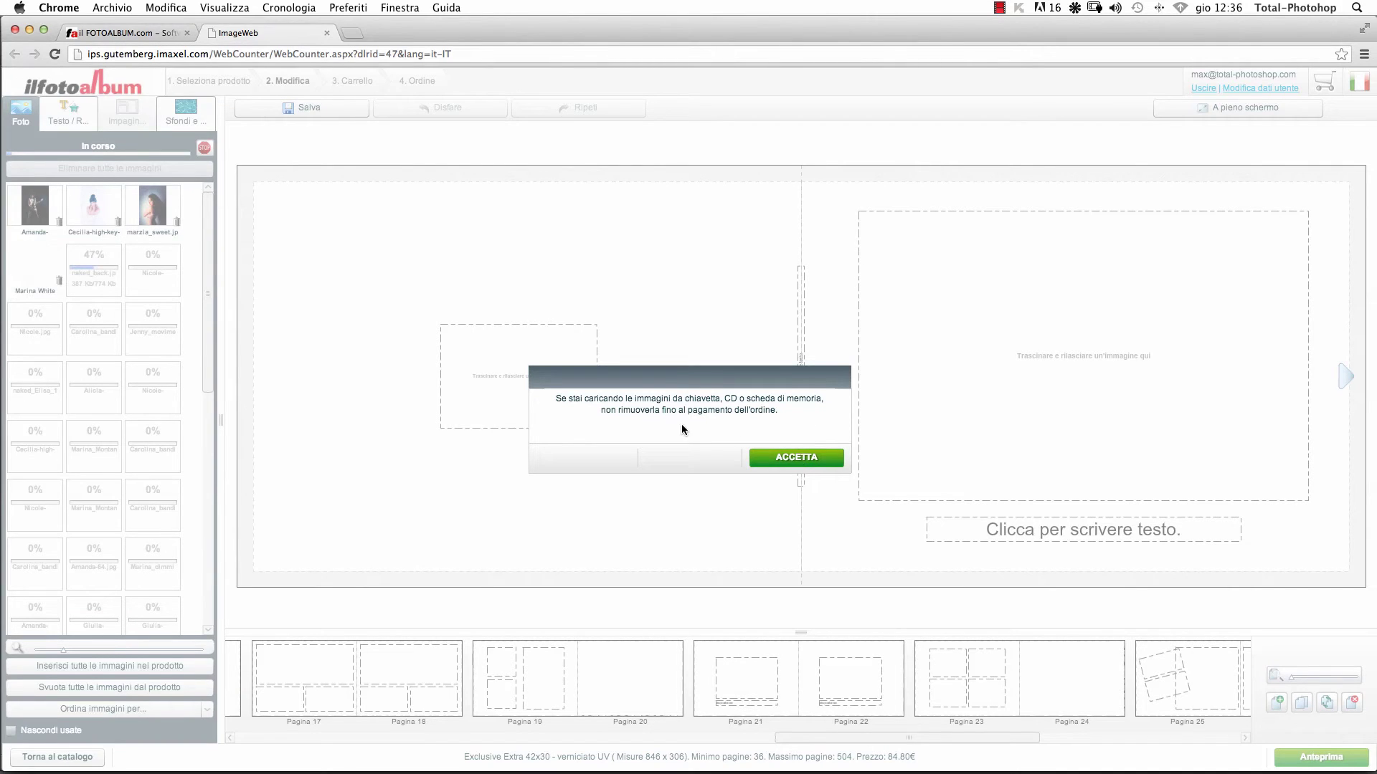
Acknowledge the memory-card warning and drop Amanda-complicated-sight.jpg into the right-page image frame
{"action": "left_click", "coordinate": [798, 458]}
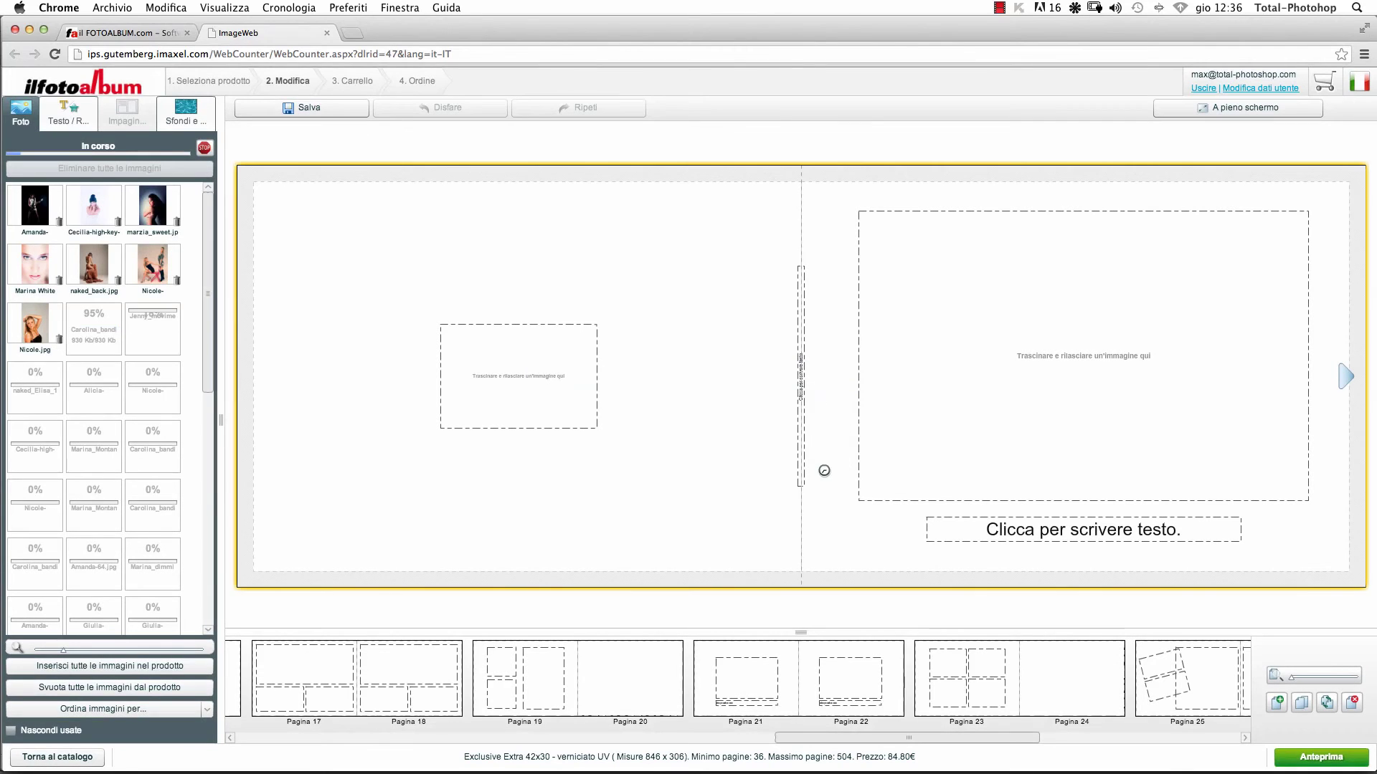
{"action": "left_click", "coordinate": [724, 533]}
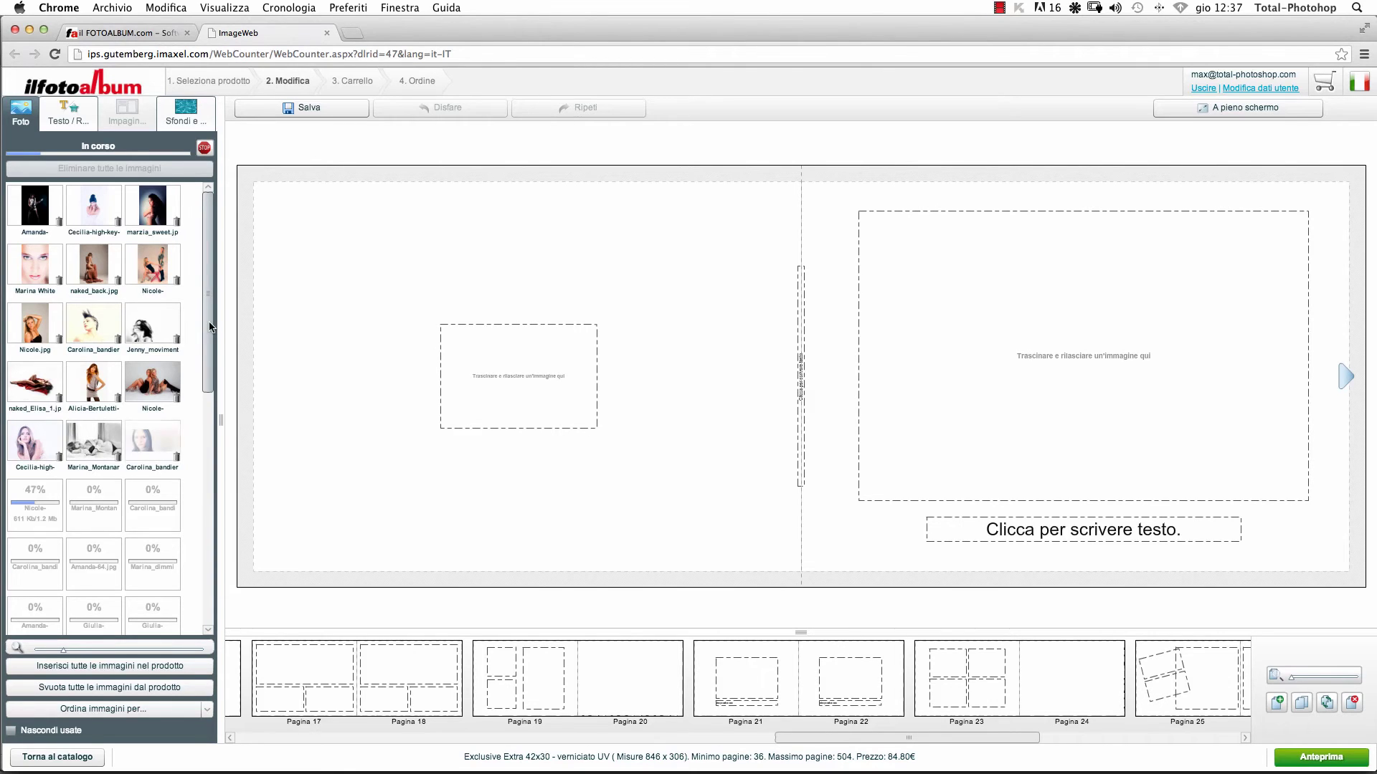
{"action": "left_click_drag", "start_coordinate": [212, 341], "coordinate": [210, 359]}
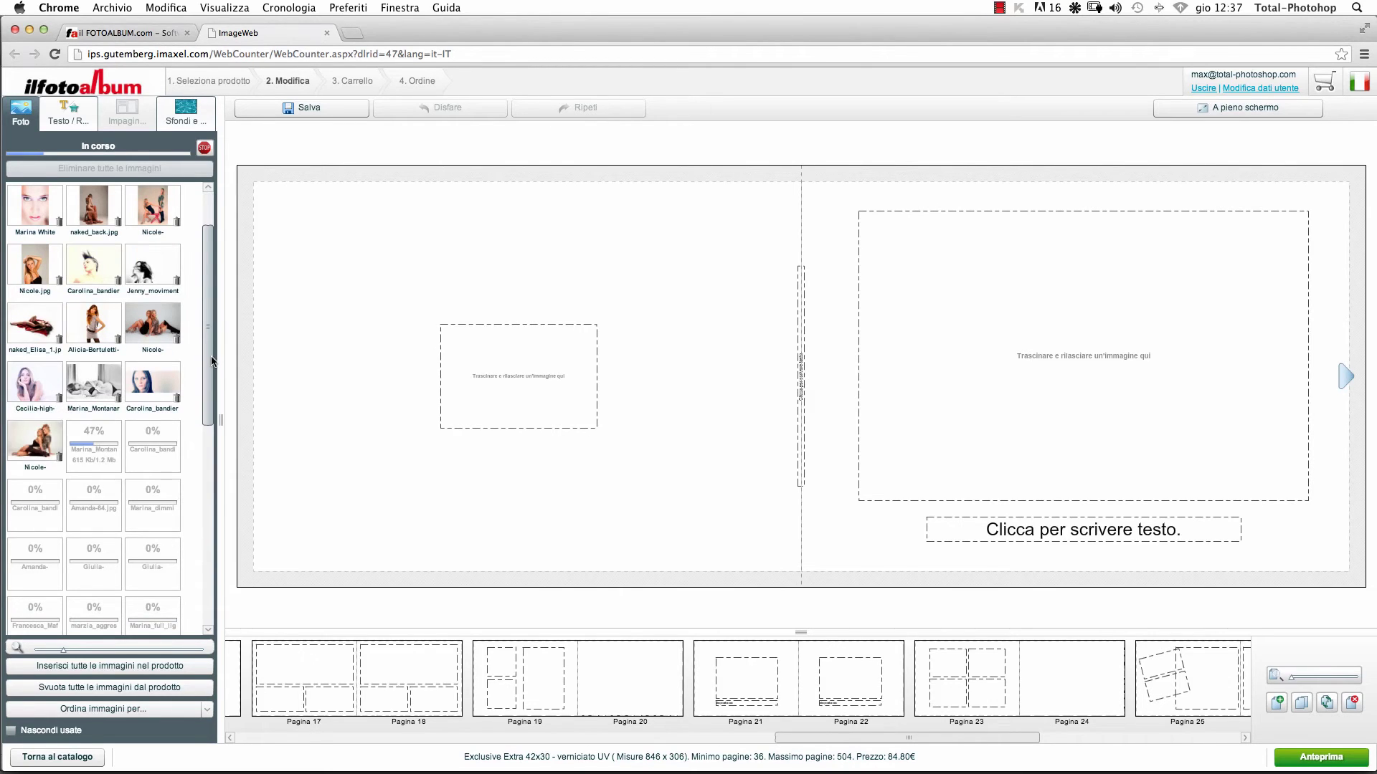
{"action": "left_click_drag", "start_coordinate": [210, 359], "coordinate": [204, 421]}
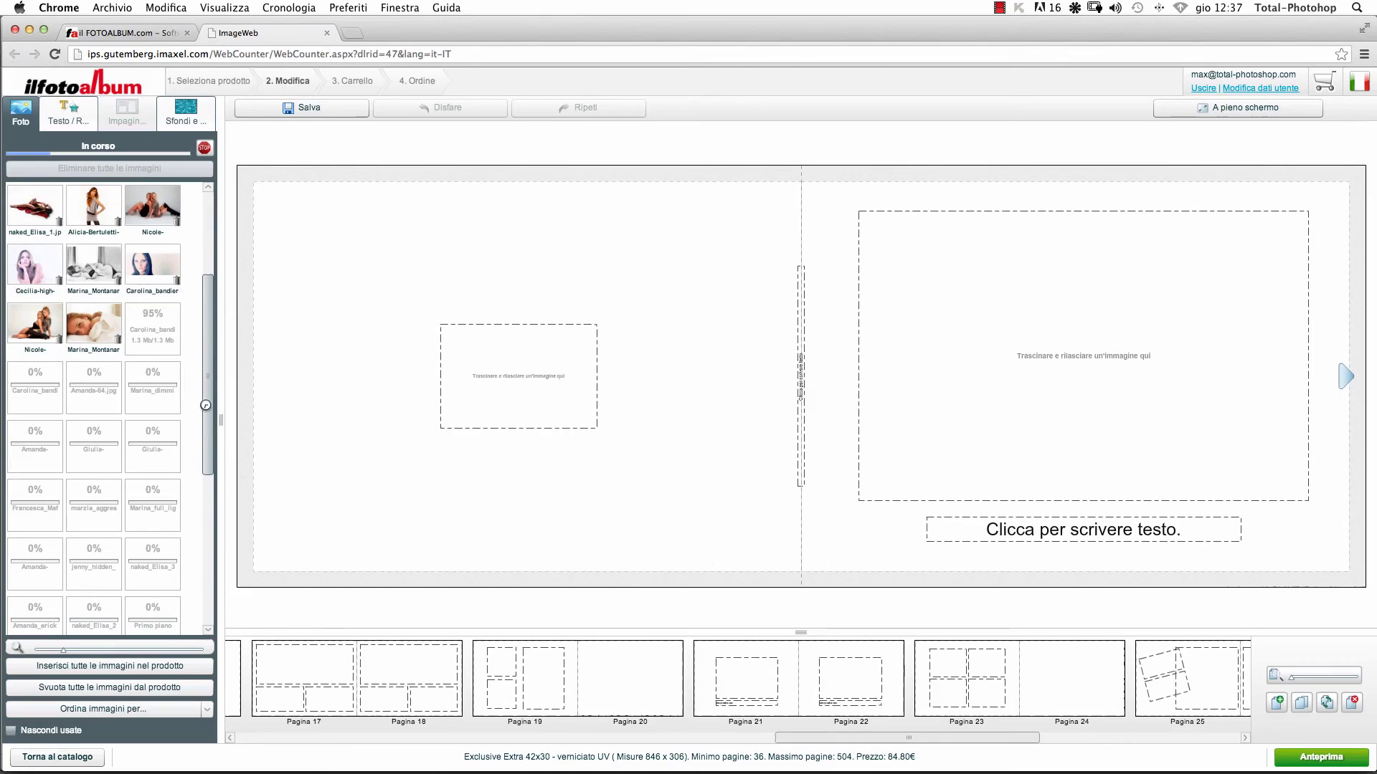
{"action": "scroll", "coordinate": [204, 421], "scroll_direction": "down", "scroll_amount": 1}
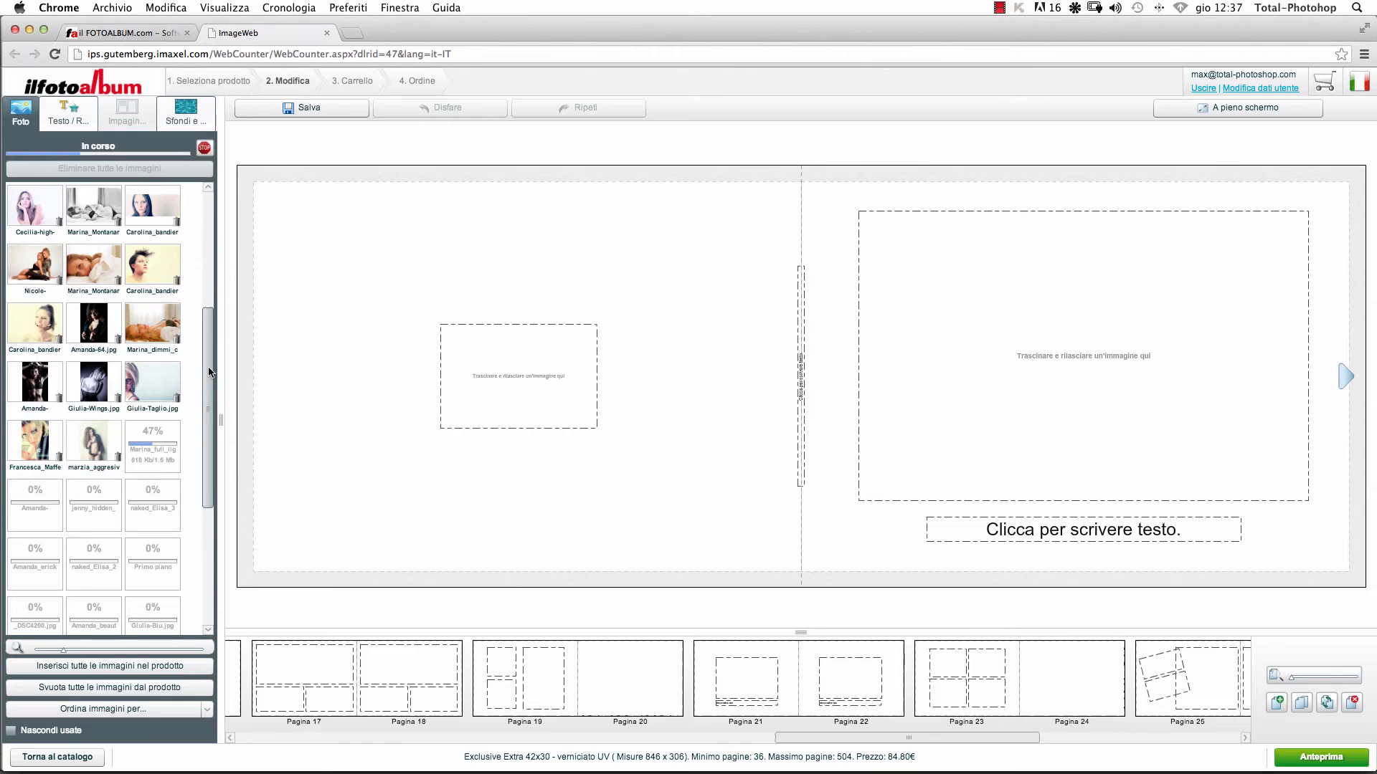
{"action": "left_click_drag", "start_coordinate": [208, 375], "coordinate": [209, 409]}
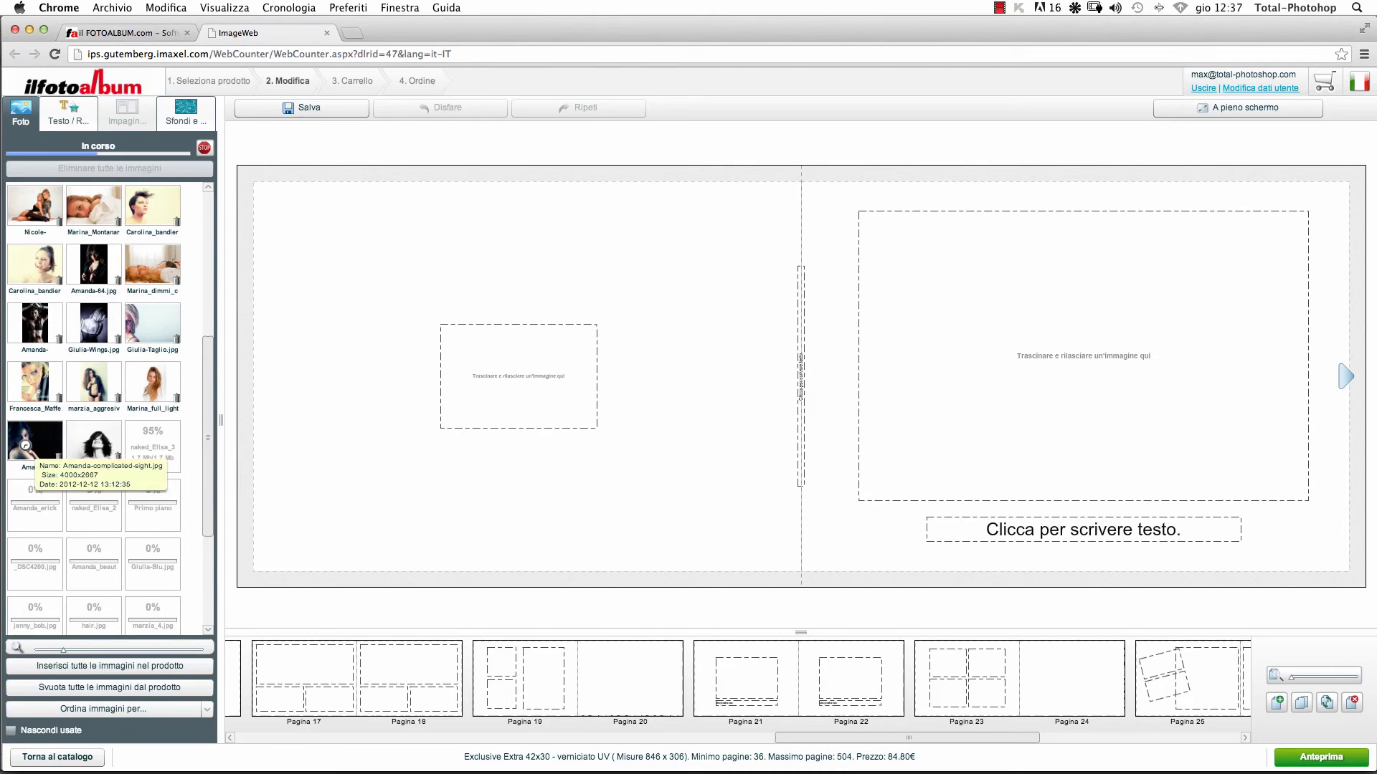
{"action": "left_click_drag", "start_coordinate": [26, 445], "coordinate": [919, 358]}
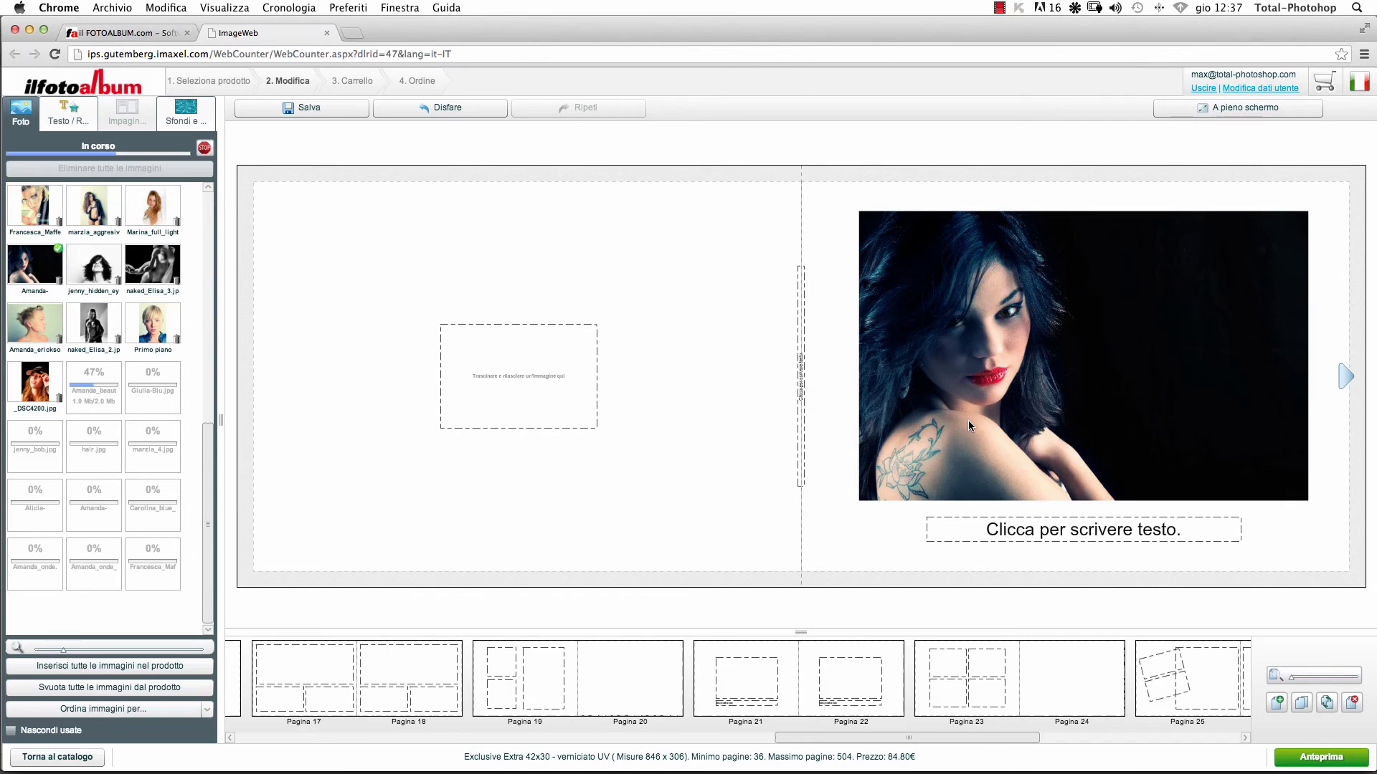
Stretch the portrait from its top-right and bottom-left corners to cover the right page, nudged slightly left
{"action": "left_click", "coordinate": [906, 467]}
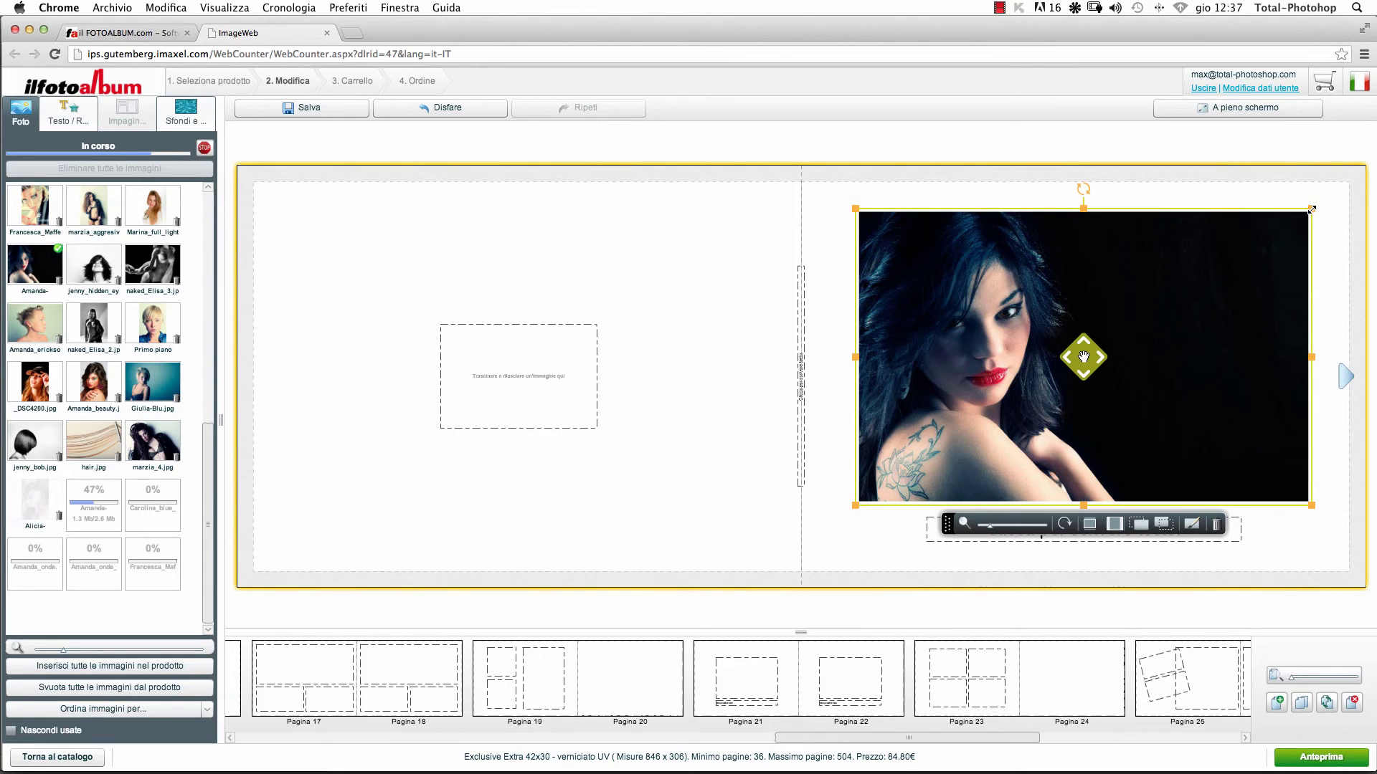
{"action": "left_click_drag", "start_coordinate": [1312, 208], "coordinate": [1338, 178]}
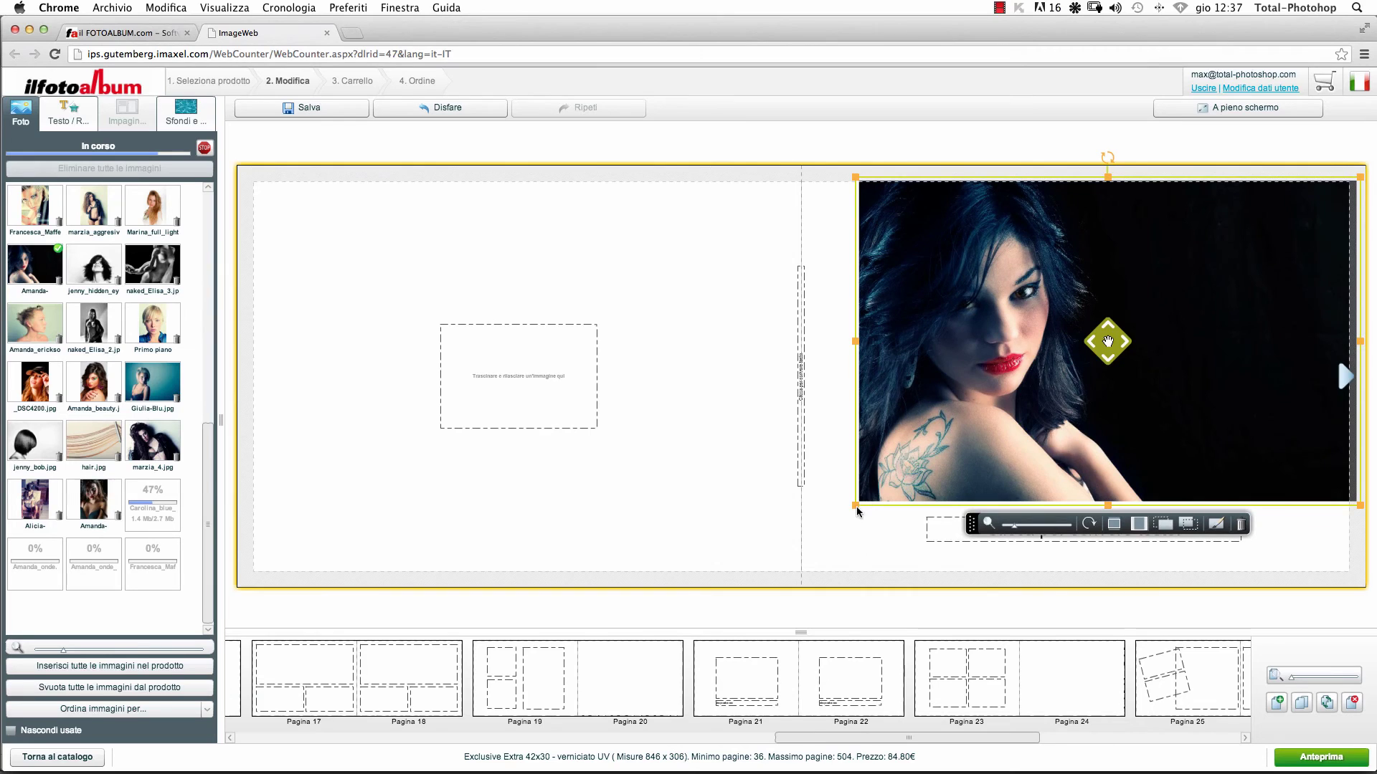
{"action": "left_click_drag", "start_coordinate": [856, 506], "coordinate": [800, 578]}
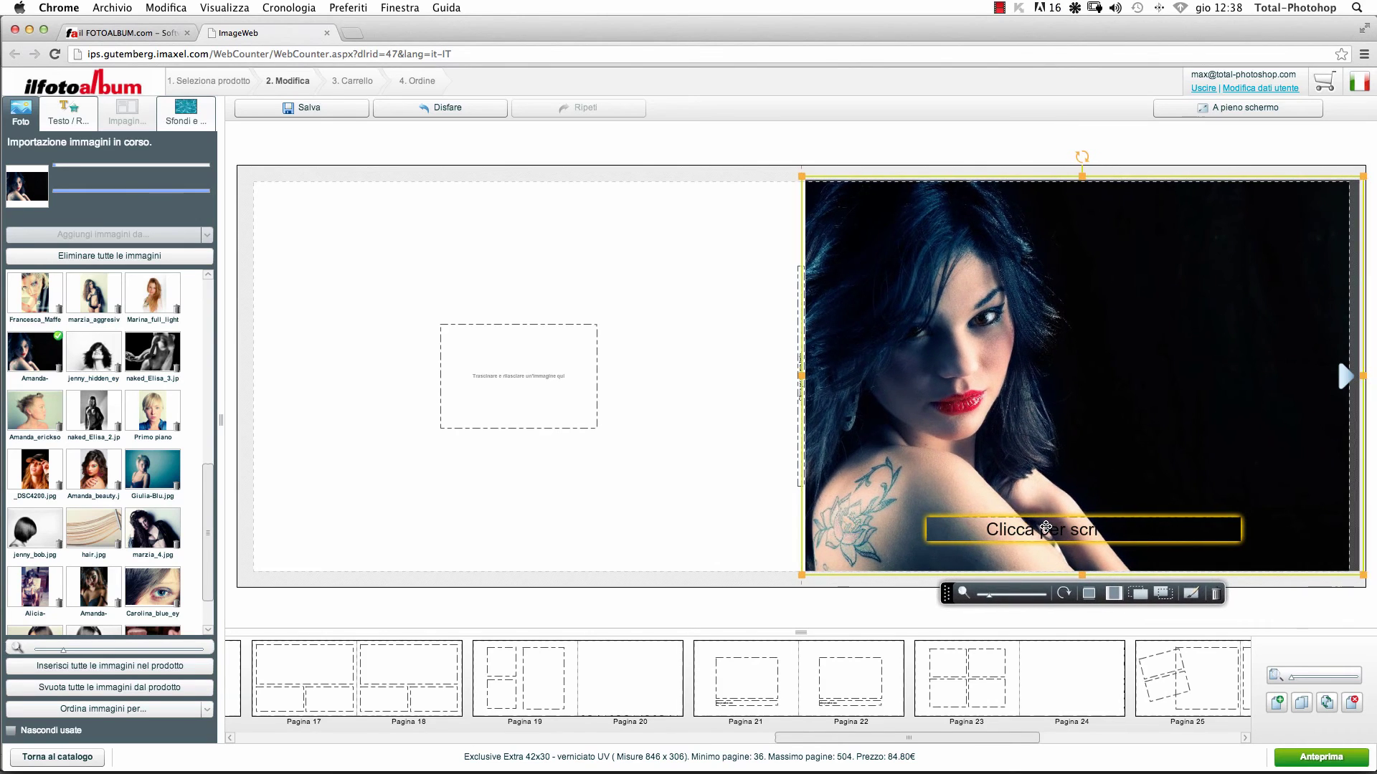
{"action": "left_click_drag", "start_coordinate": [1046, 528], "coordinate": [1042, 528]}
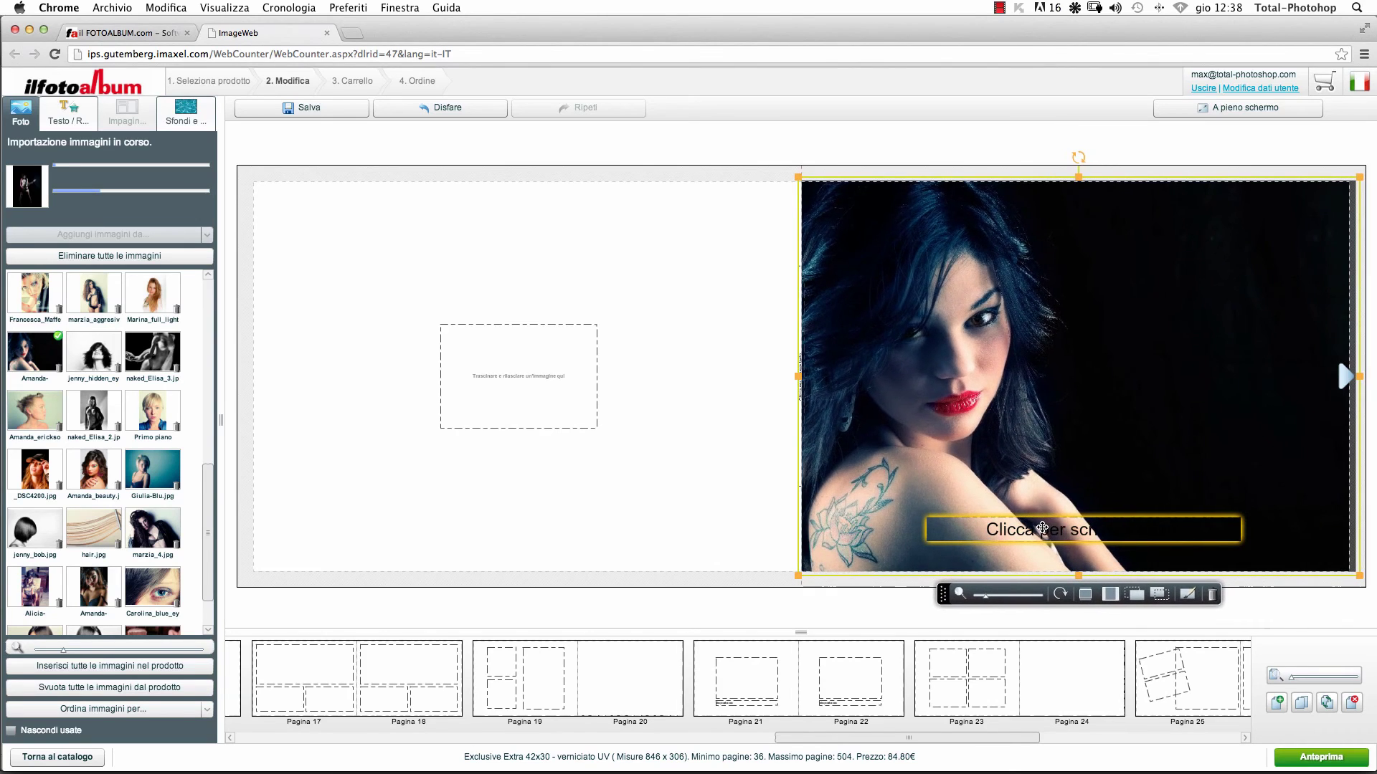
Move the caption box up onto the photo's dark area and make its text white
{"action": "left_click", "coordinate": [1114, 521]}
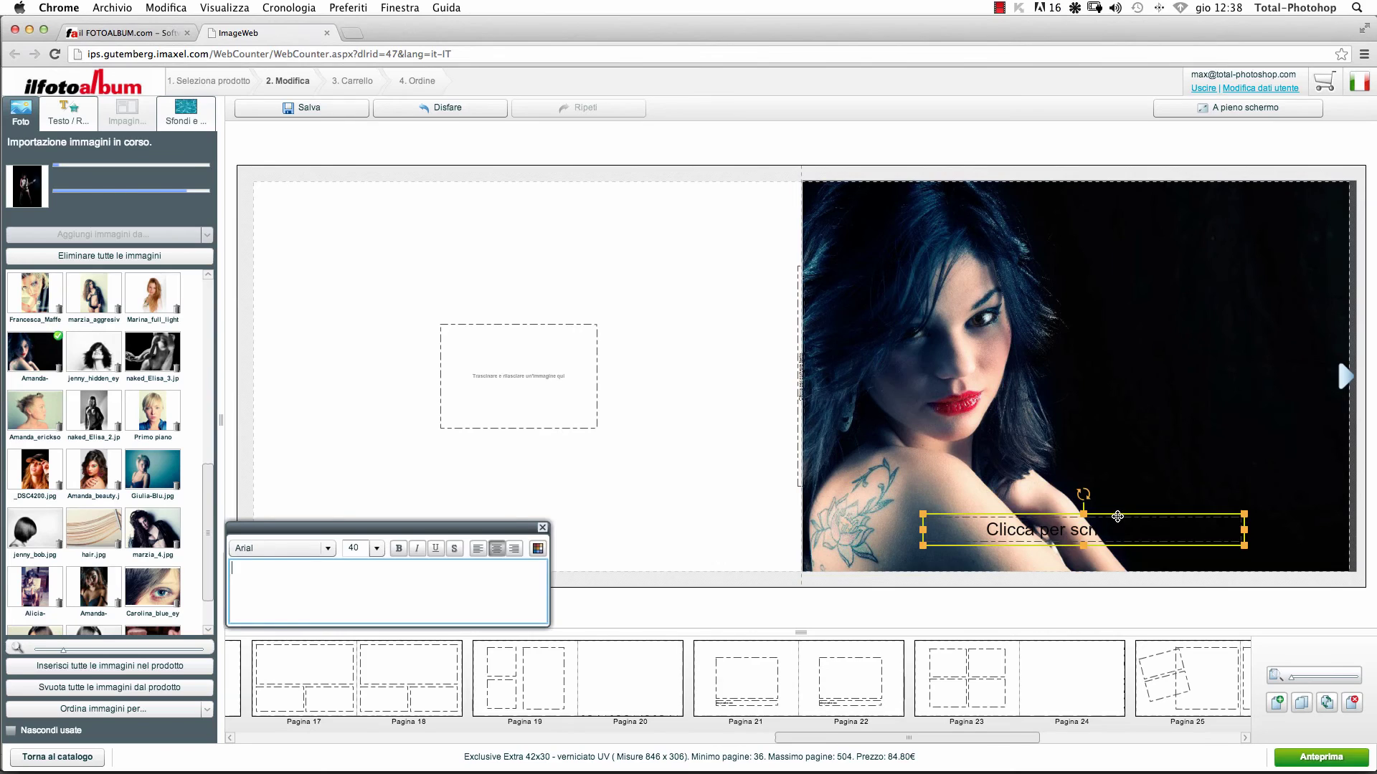
{"action": "left_click_drag", "start_coordinate": [1117, 517], "coordinate": [1207, 360]}
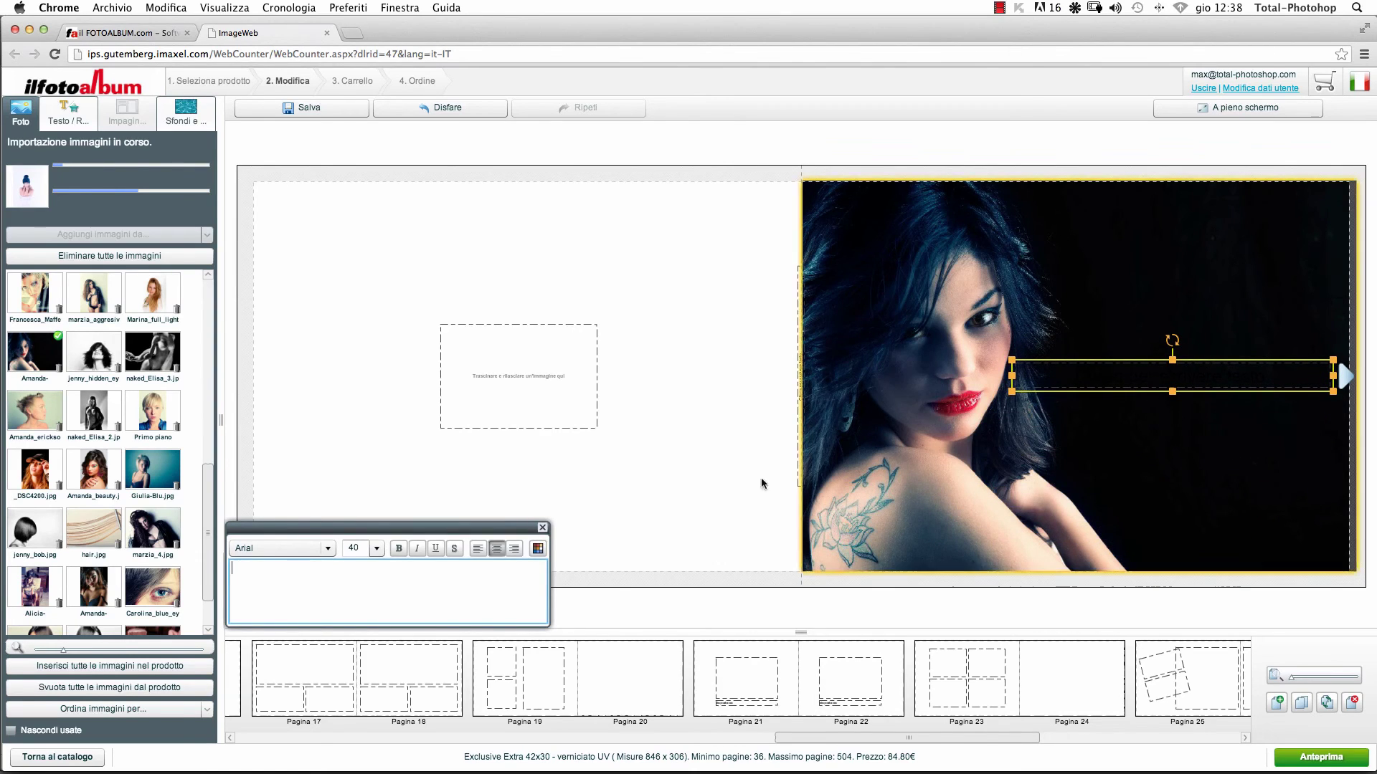
{"action": "left_click", "coordinate": [538, 549]}
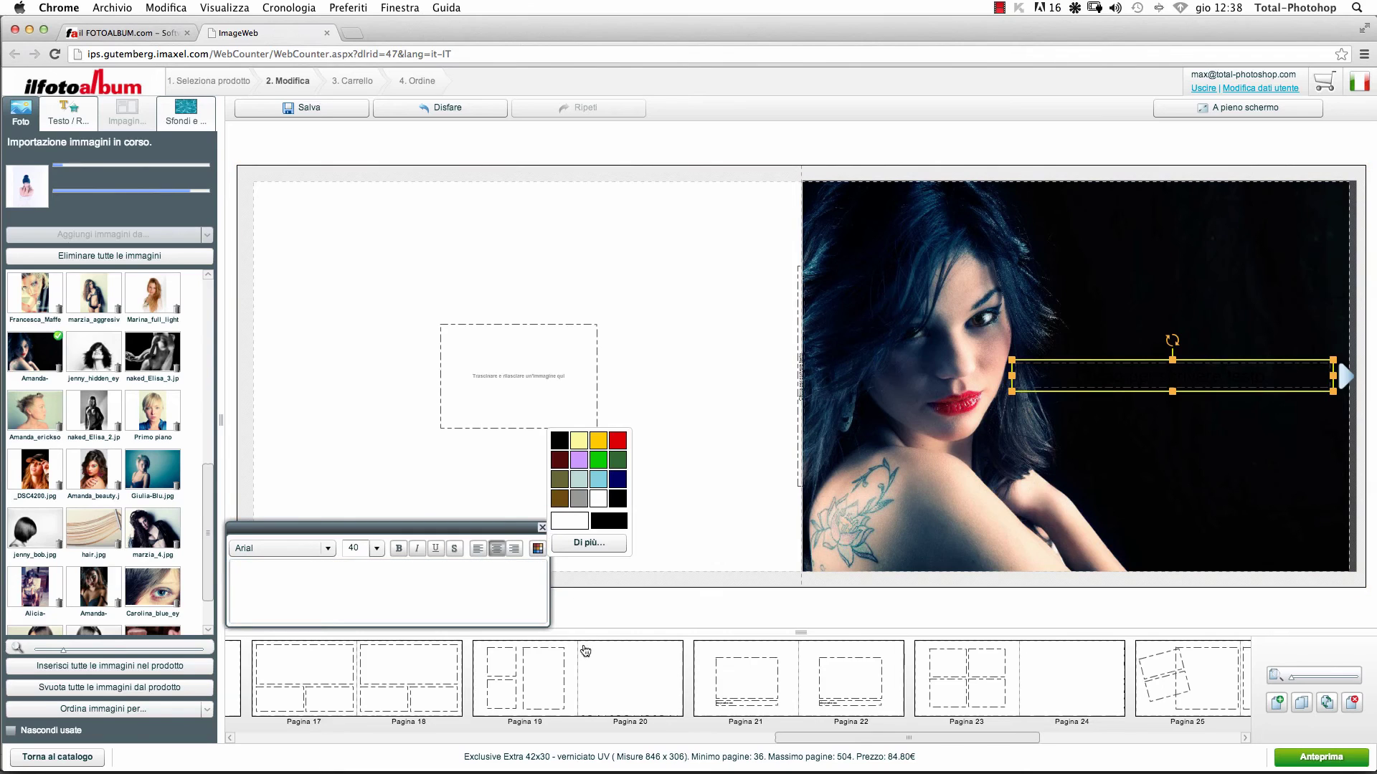
{"action": "left_click", "coordinate": [598, 500]}
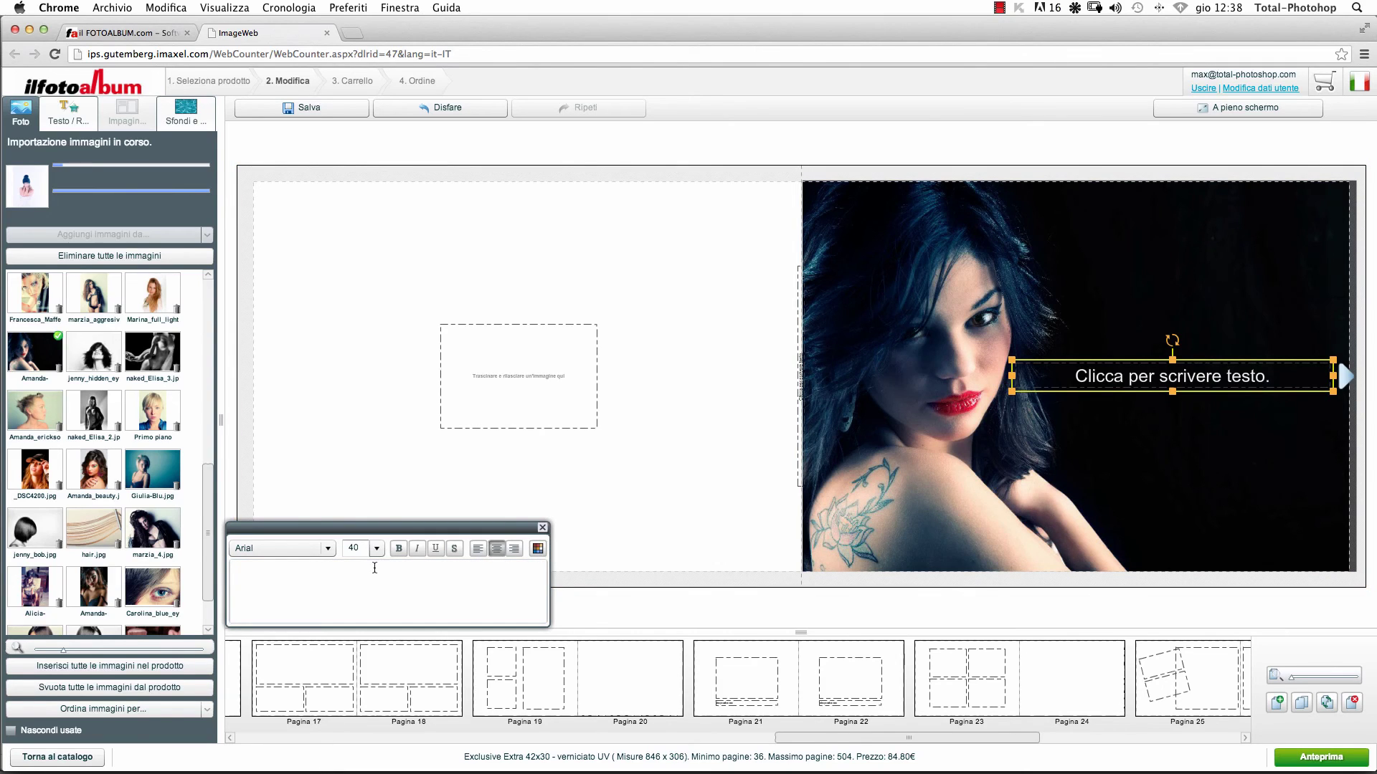
Set the caption font to Palatino
{"action": "left_click", "coordinate": [328, 549]}
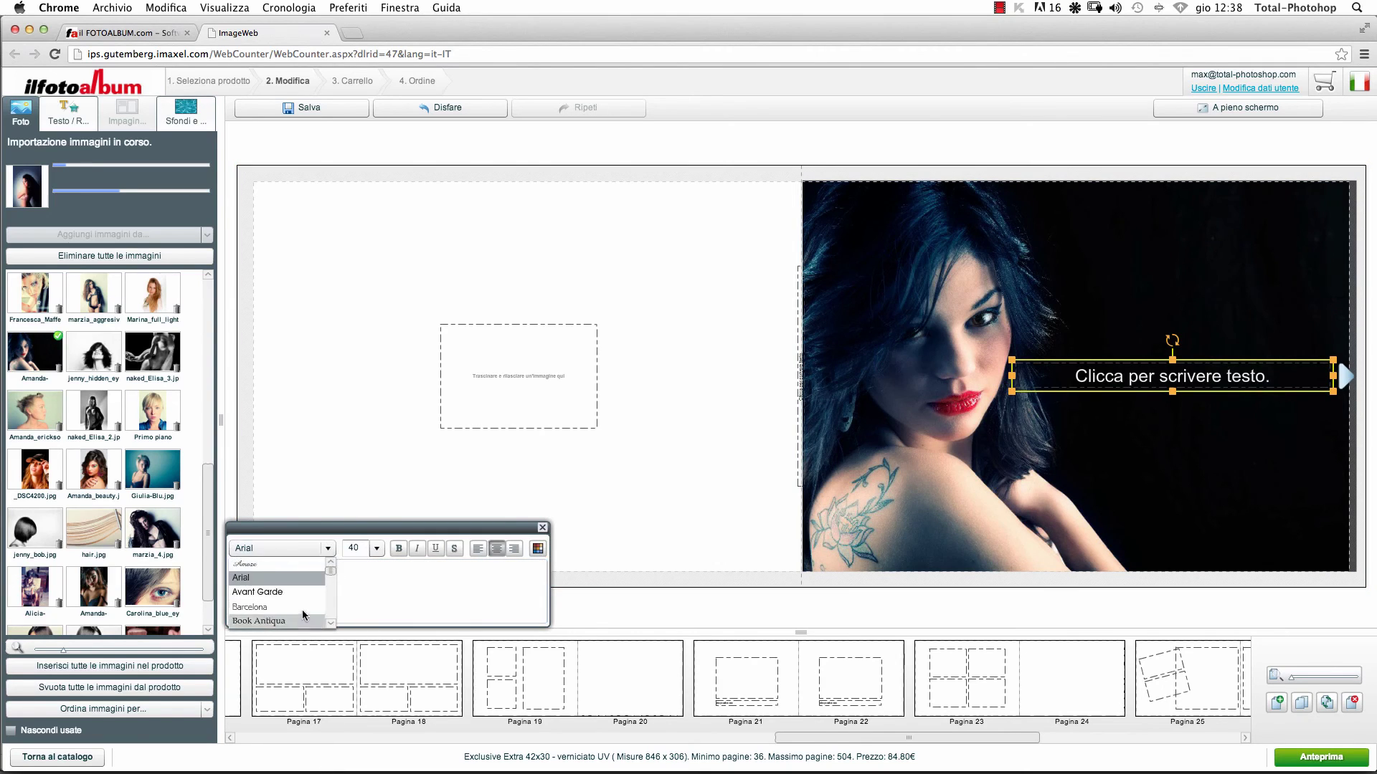
{"action": "left_click", "coordinate": [330, 622]}
{"action": "left_click", "coordinate": [330, 622]}
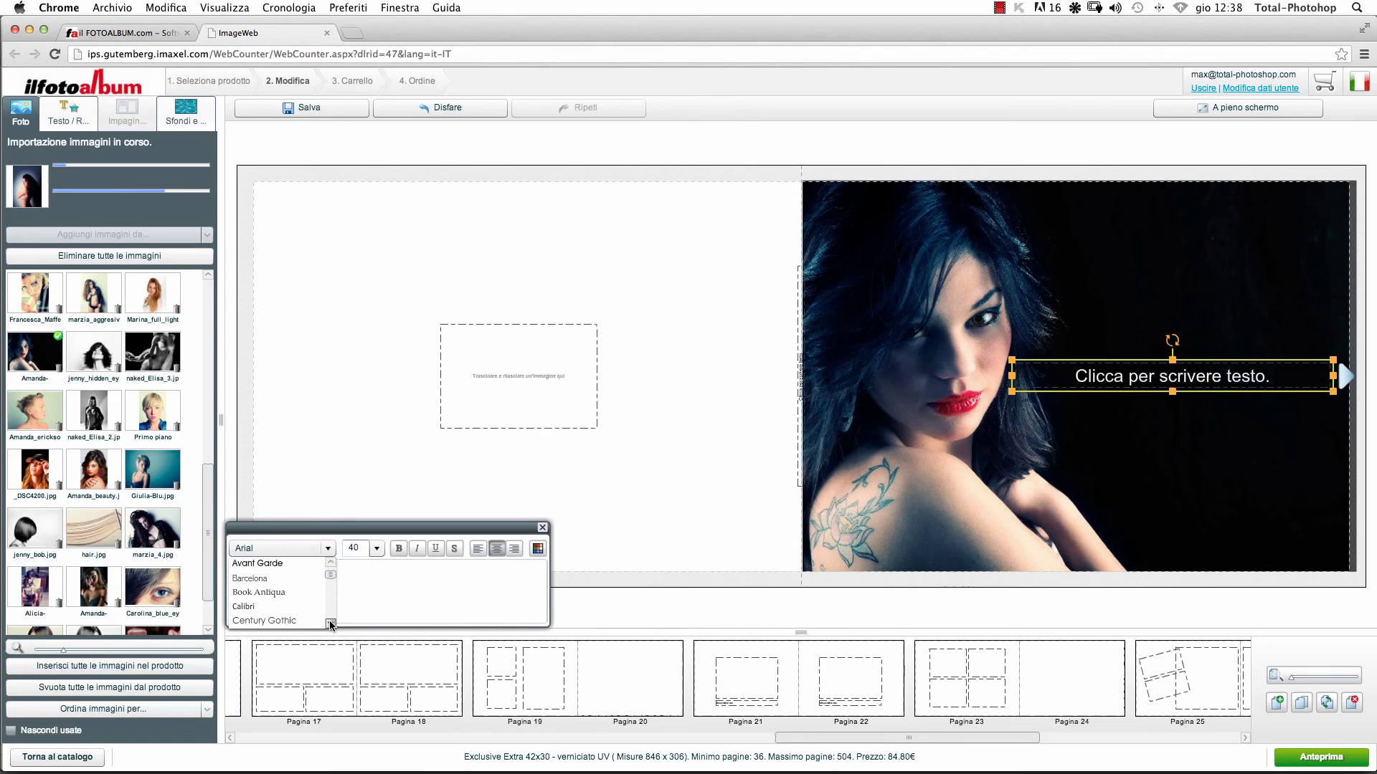
{"action": "left_click", "coordinate": [330, 622]}
{"action": "left_click", "coordinate": [330, 623]}
{"action": "left_click", "coordinate": [330, 622]}
{"action": "left_click", "coordinate": [330, 623]}
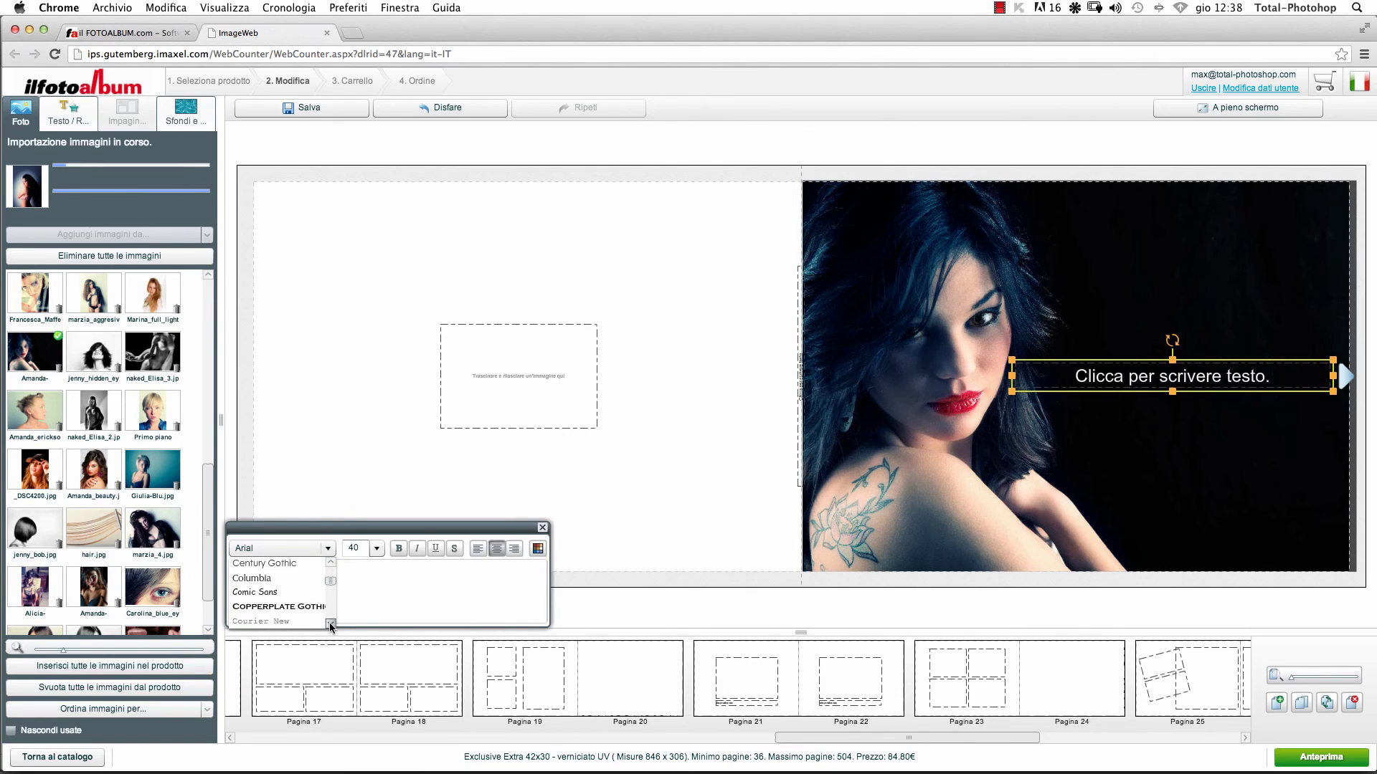
{"action": "left_click", "coordinate": [329, 622]}
{"action": "left_click", "coordinate": [330, 623]}
{"action": "left_click", "coordinate": [330, 622]}
{"action": "left_click", "coordinate": [330, 623]}
{"action": "left_click", "coordinate": [330, 622]}
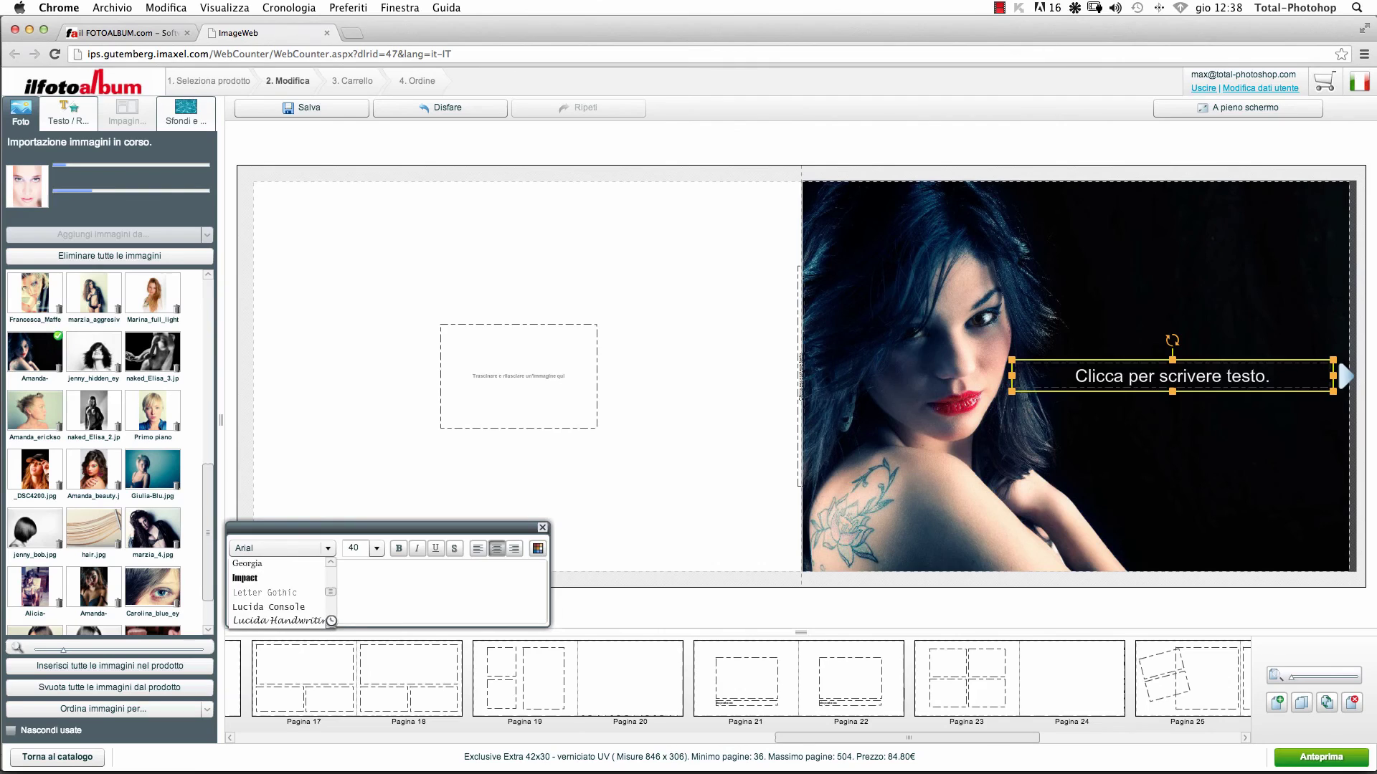
{"action": "left_click", "coordinate": [331, 622]}
{"action": "left_click", "coordinate": [330, 621]}
{"action": "left_click", "coordinate": [331, 622]}
{"action": "left_click", "coordinate": [331, 622]}
{"action": "left_click", "coordinate": [330, 622]}
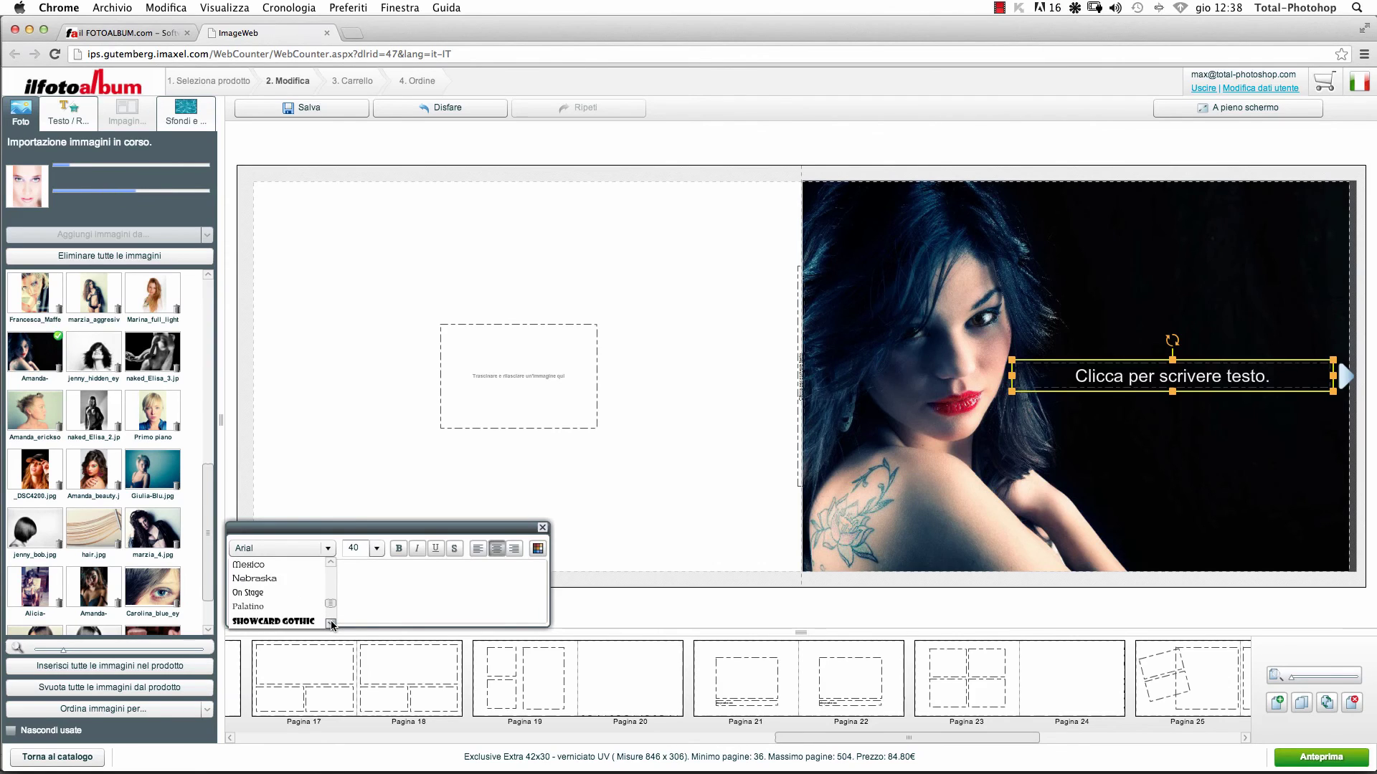
{"action": "left_click", "coordinate": [330, 621]}
{"action": "left_click", "coordinate": [318, 593]}
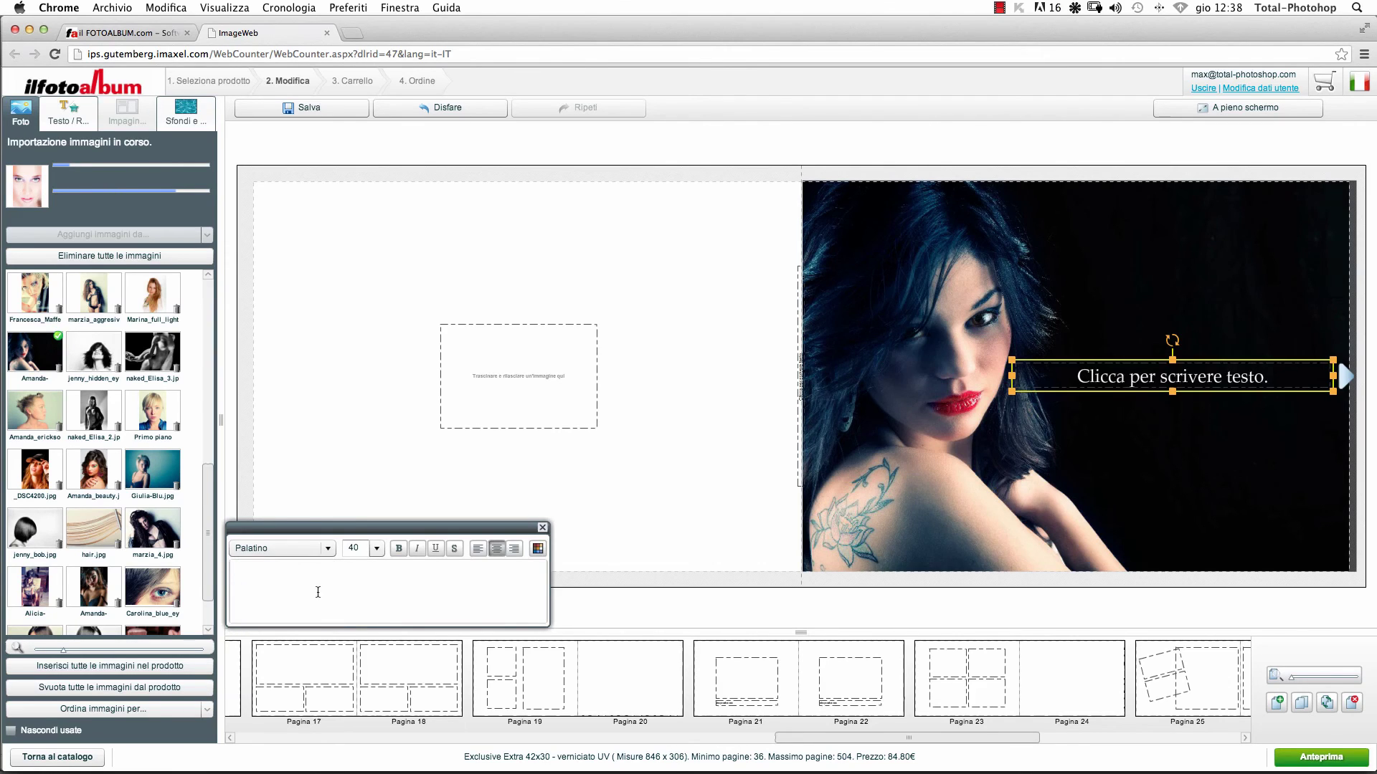
{"action": "left_click", "coordinate": [352, 573]}
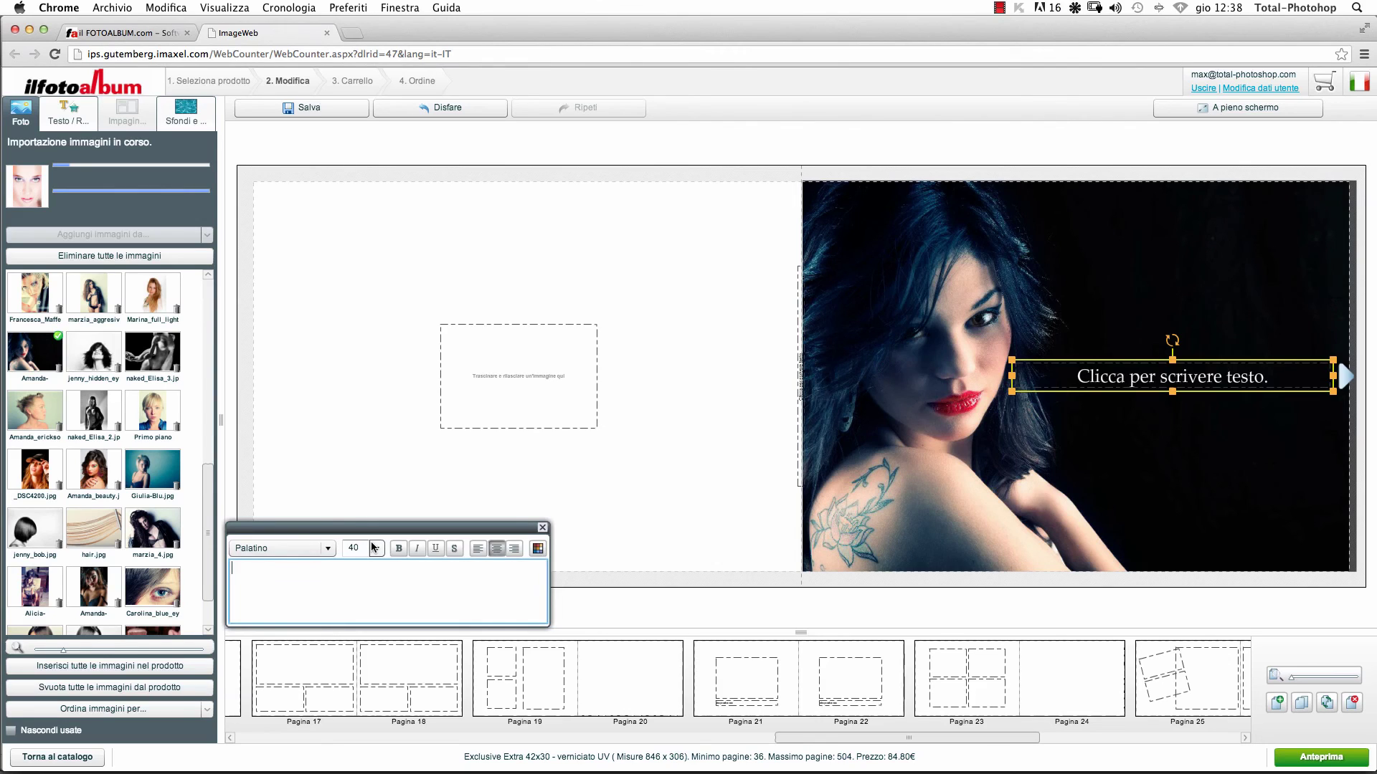
Enter 'Girls' at size 200 and enlarge the box, placing it on the photo's upper right
{"action": "type", "text": "Girls"}
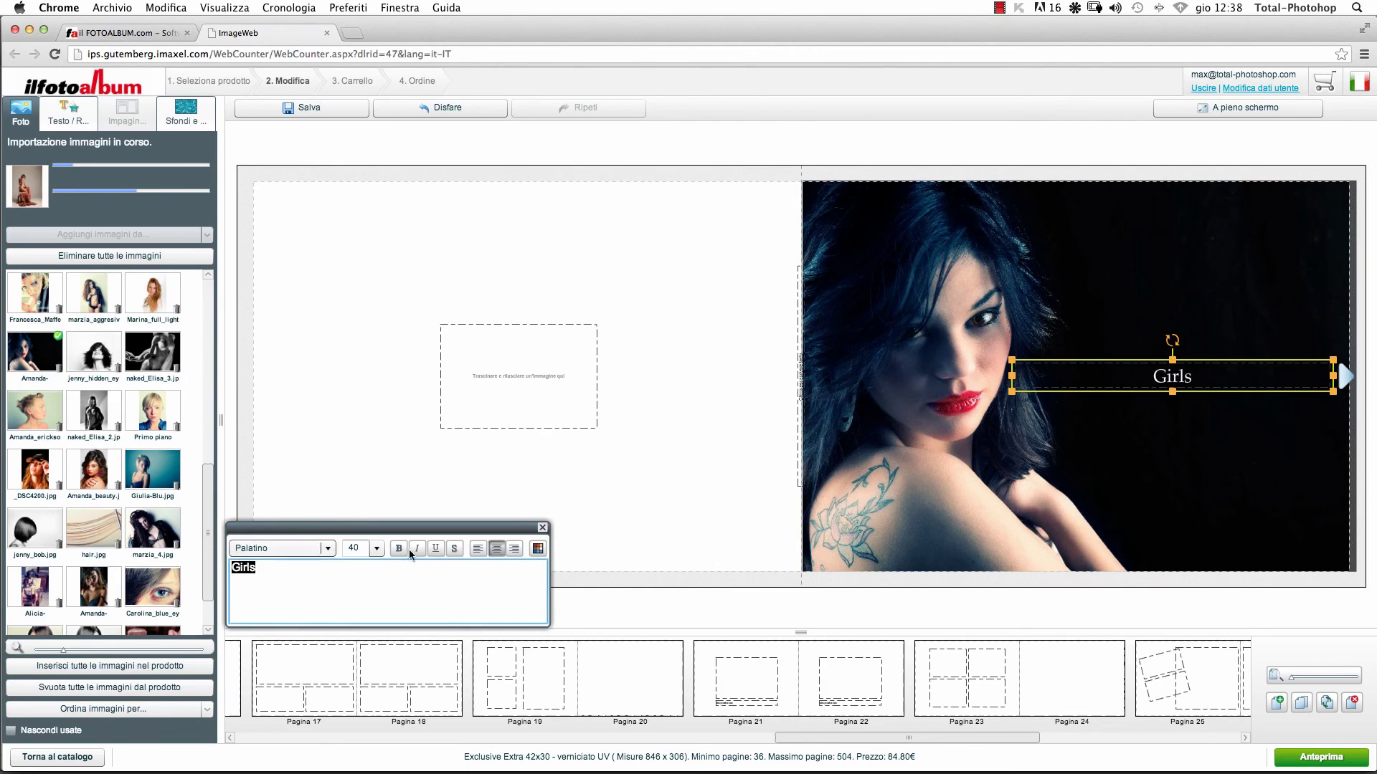
{"action": "left_click", "coordinate": [377, 549]}
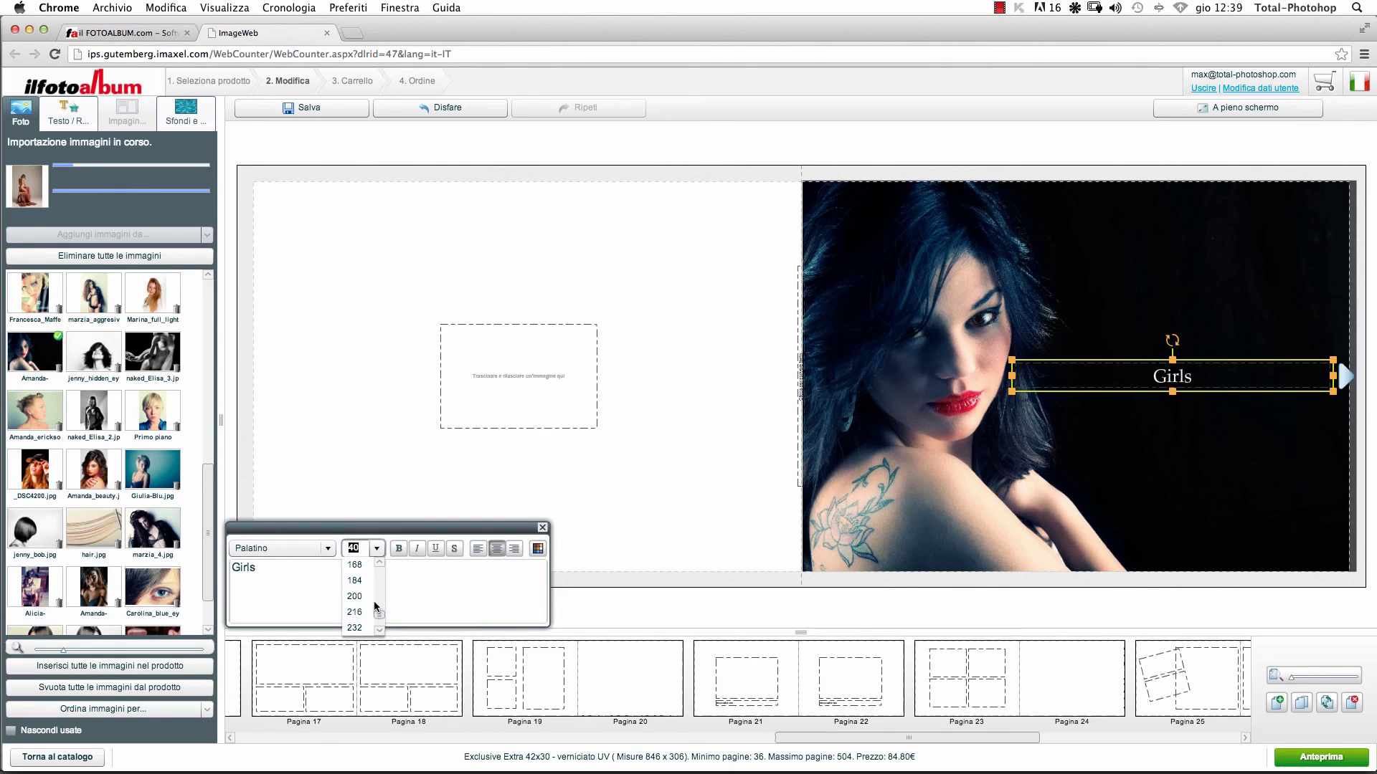
{"action": "left_click", "coordinate": [358, 596]}
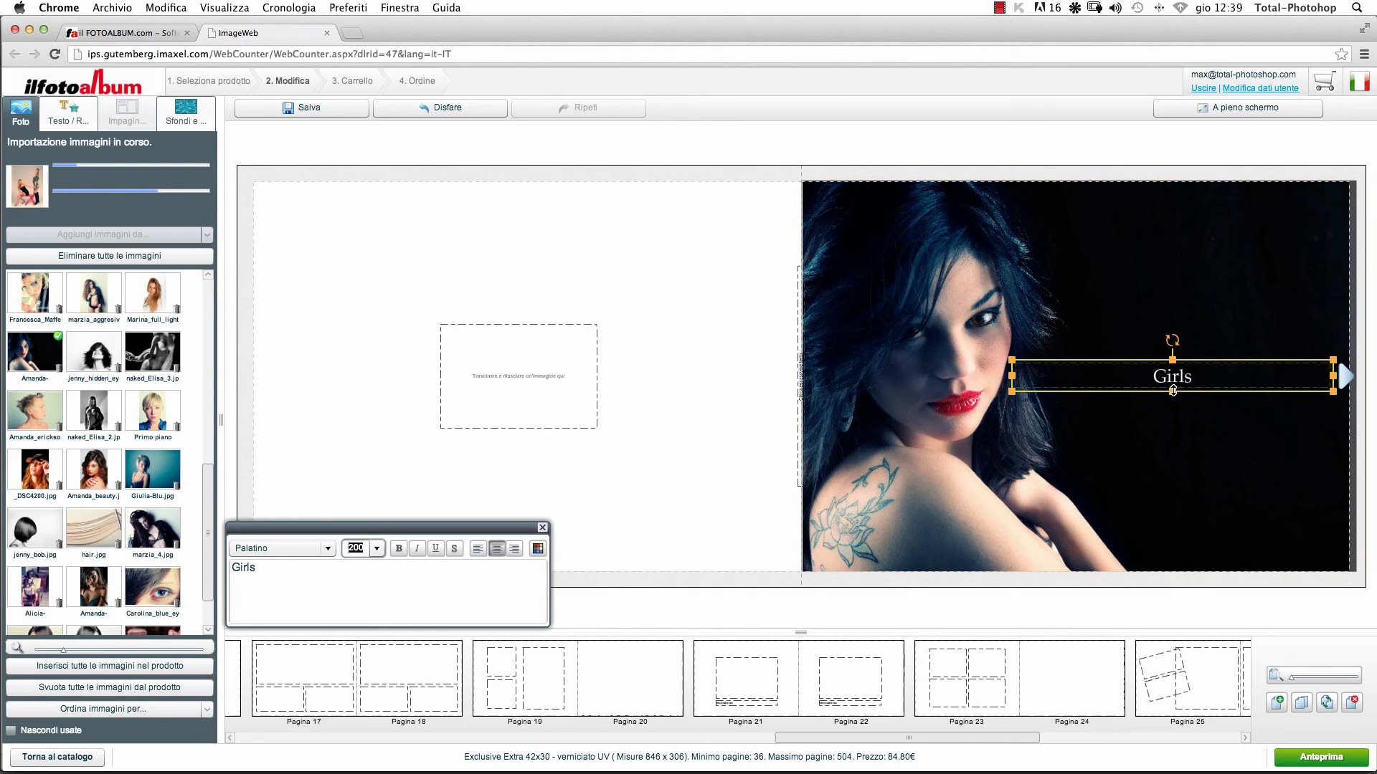
{"action": "left_click_drag", "start_coordinate": [1172, 390], "coordinate": [1173, 510]}
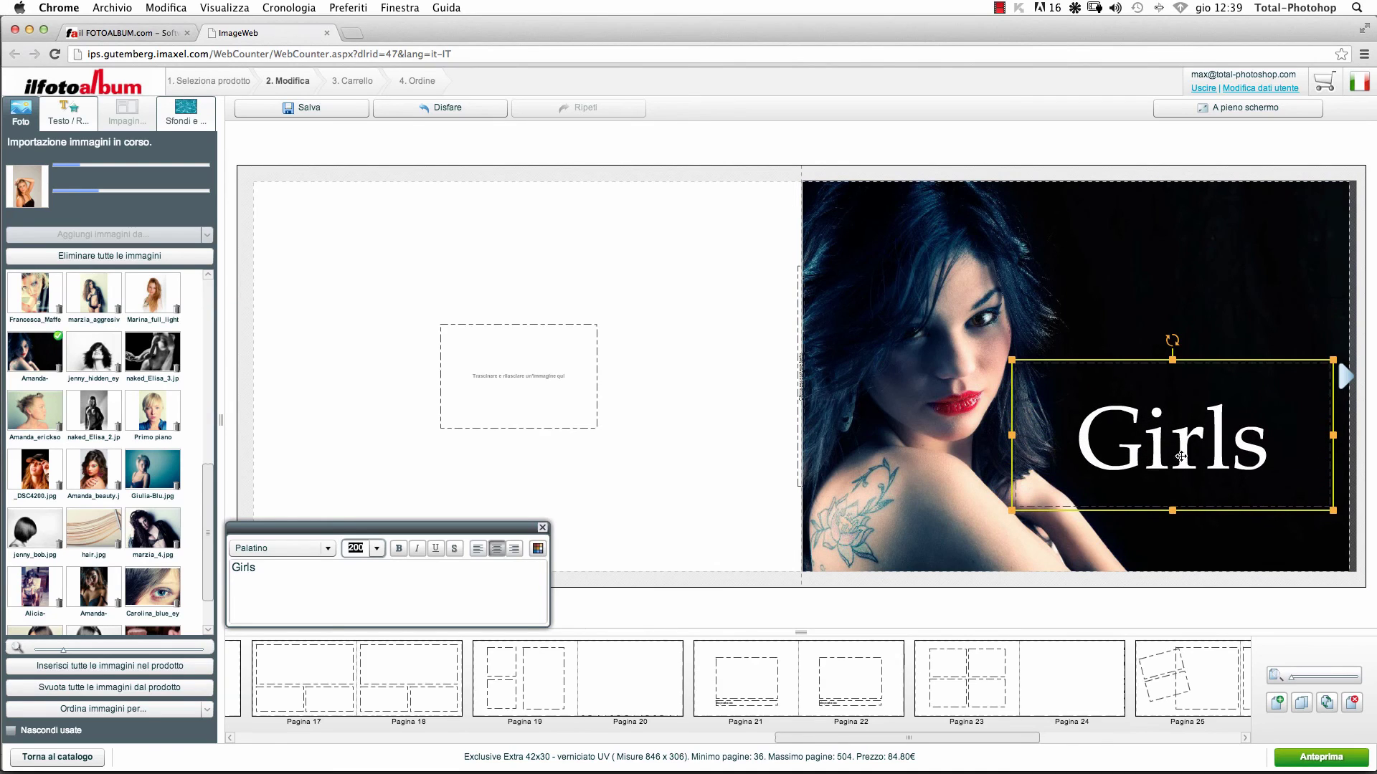
{"action": "left_click_drag", "start_coordinate": [1184, 453], "coordinate": [1211, 366]}
{"action": "left_click_drag", "start_coordinate": [1213, 373], "coordinate": [1213, 391]}
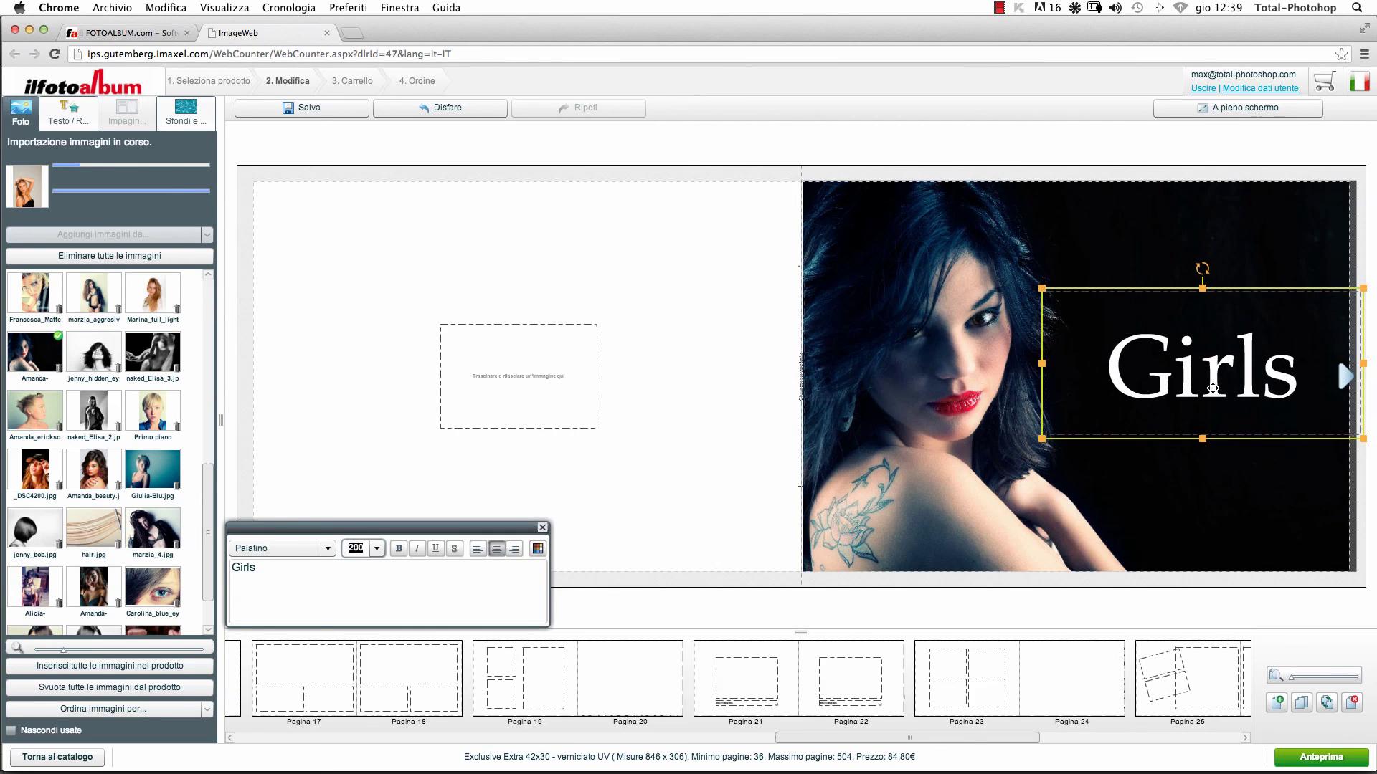
Switch the Girls title's font to Varennes, keeping the text panel out of the way
{"action": "left_click_drag", "start_coordinate": [449, 527], "coordinate": [490, 486]}
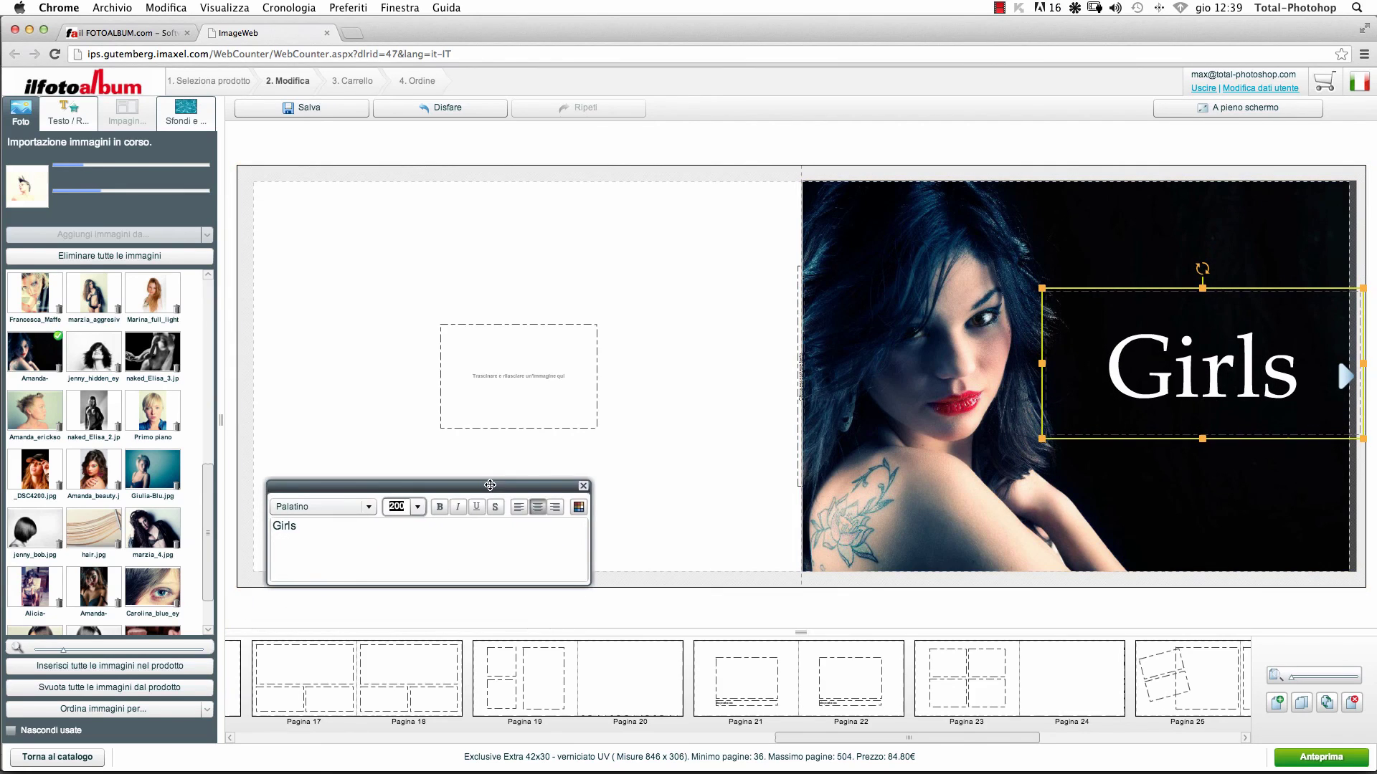
{"action": "left_click", "coordinate": [369, 508]}
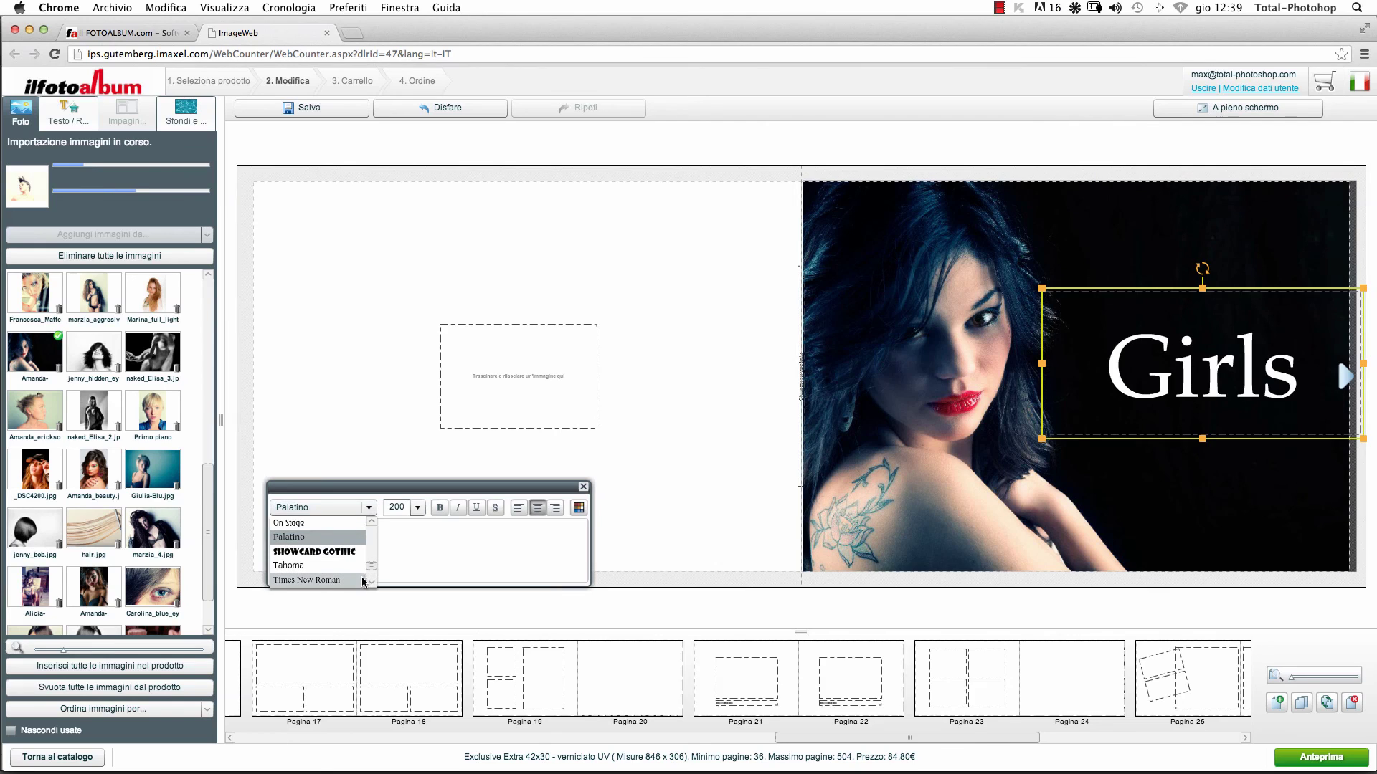
{"action": "left_click", "coordinate": [372, 582]}
{"action": "left_click", "coordinate": [371, 582]}
{"action": "left_click", "coordinate": [372, 581]}
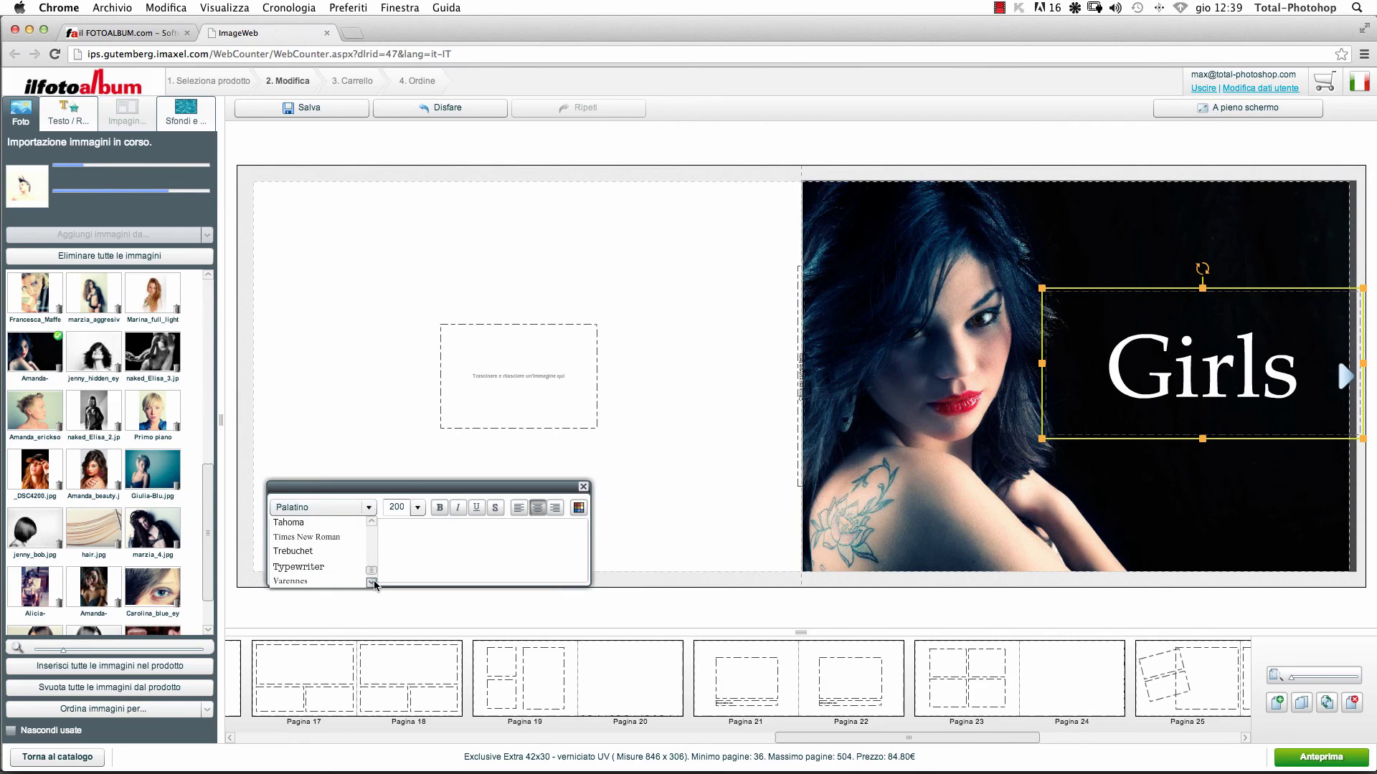
{"action": "left_click", "coordinate": [373, 582]}
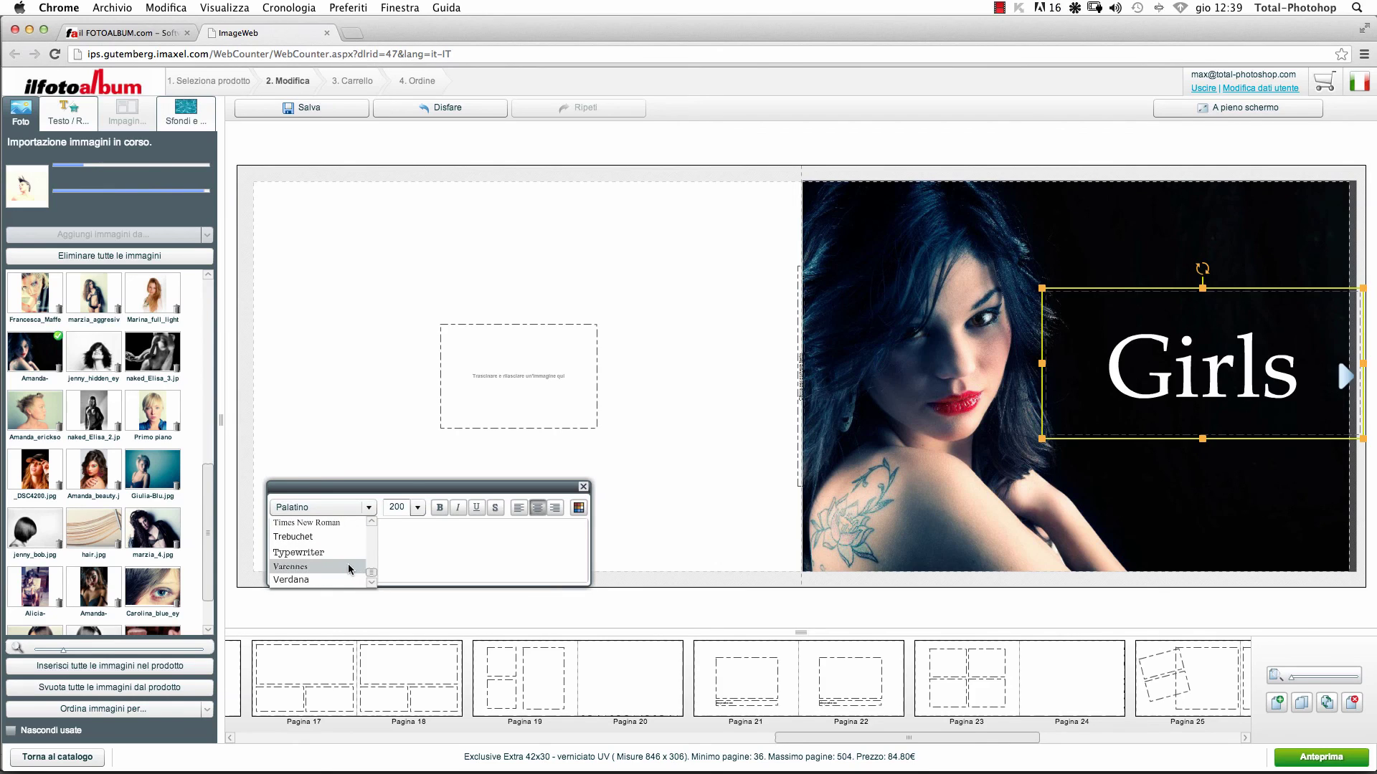
{"action": "left_click", "coordinate": [352, 567]}
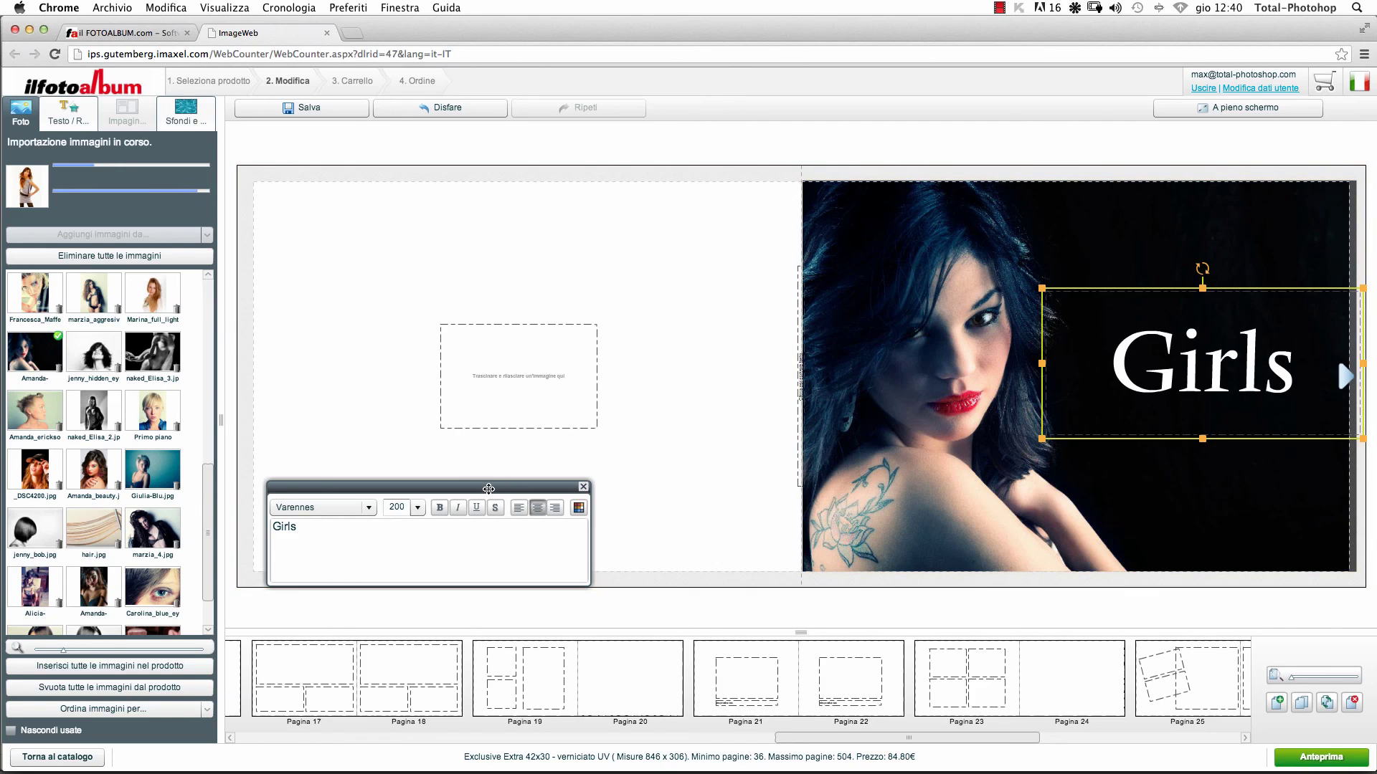
{"action": "left_click_drag", "start_coordinate": [489, 488], "coordinate": [579, 447]}
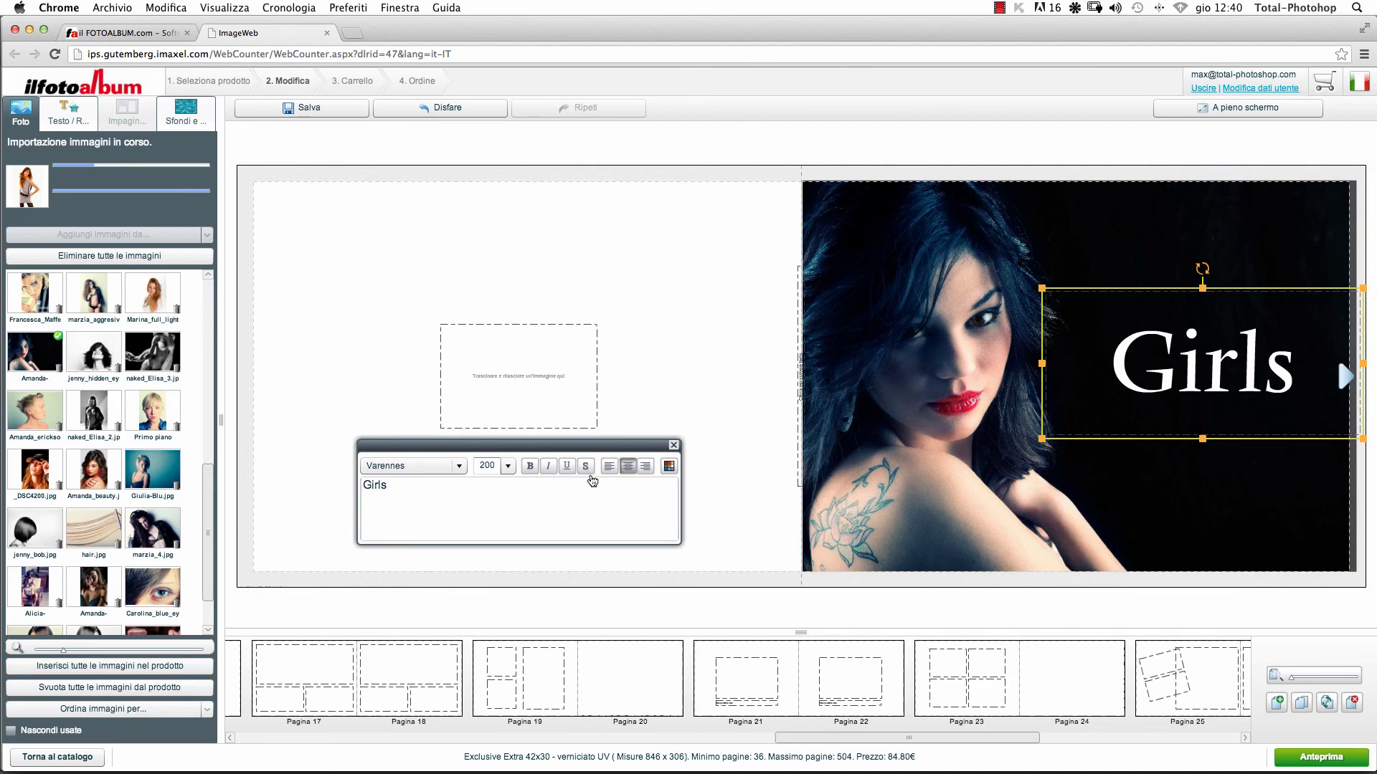